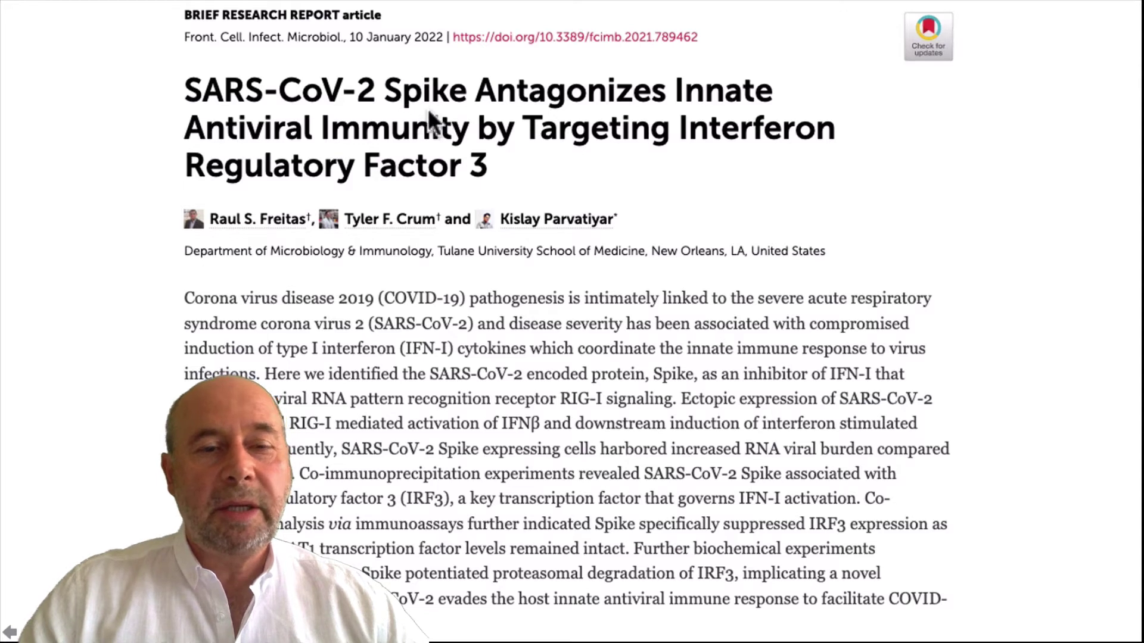
- Draw an ellipse around 'regulatory factor 3 (IRF3)' in the Spike article's abstract
drag(471, 494, 472, 500)
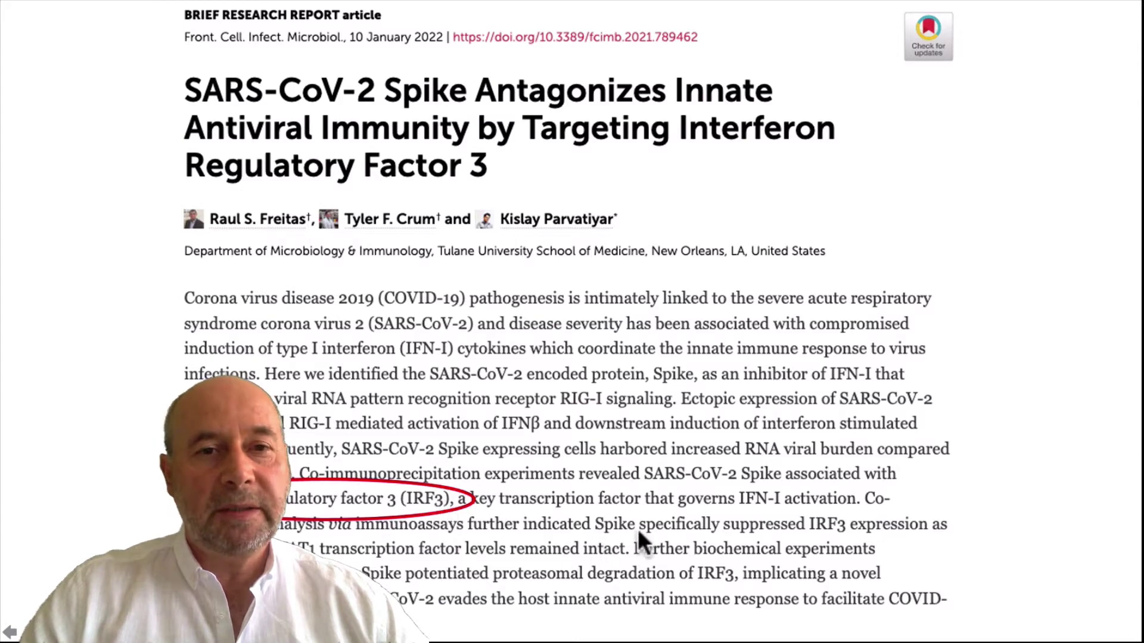
- Step through the IRF3 locus report to its biomarker table and Coronavirus Infections correlative associations
click(759, 523)
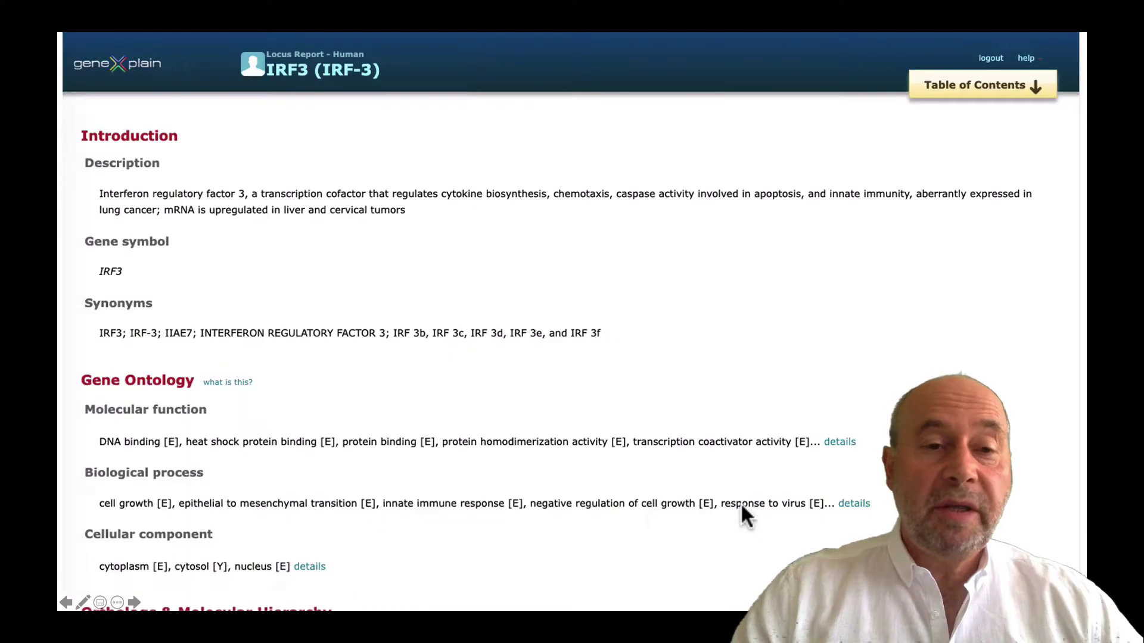
click(286, 307)
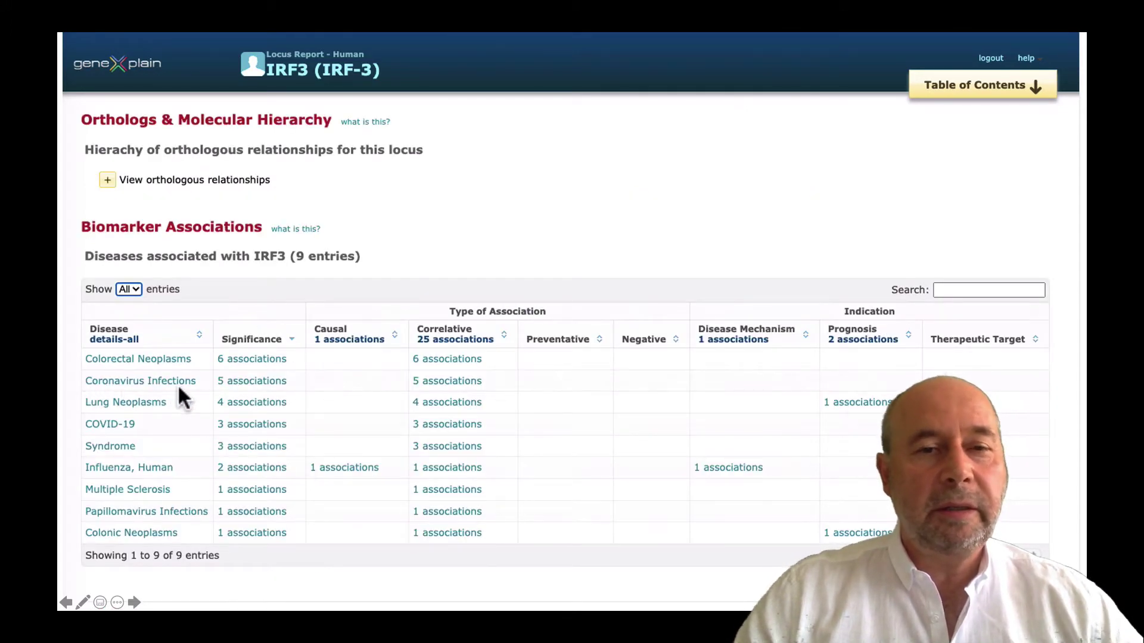
click(446, 366)
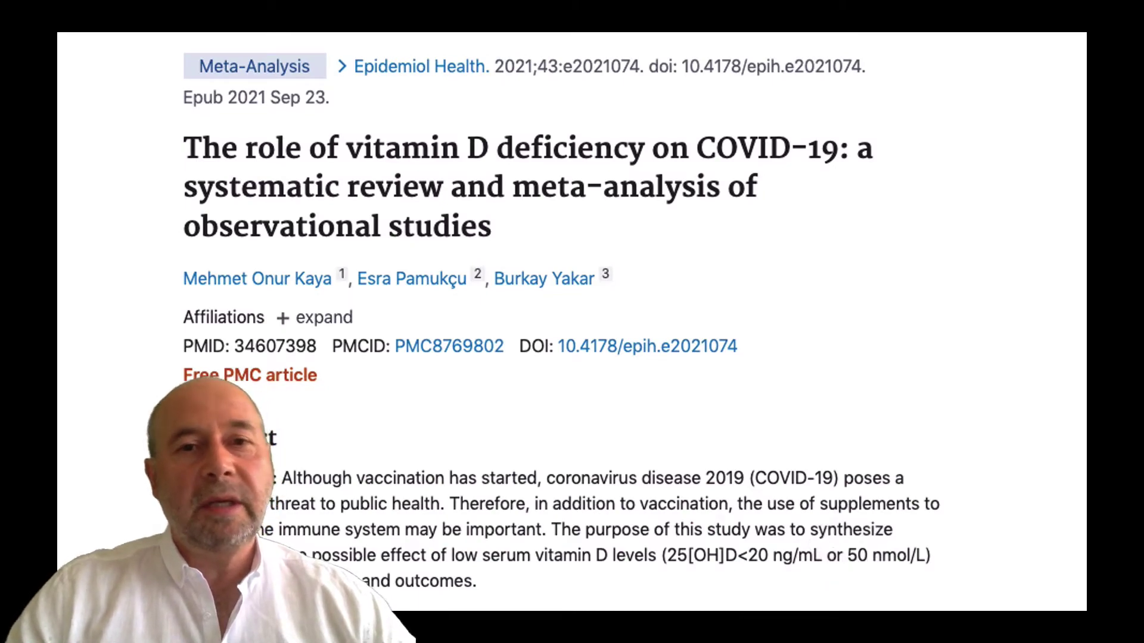
- Advance from the vitamin D meta-analysis to the T cell vitamin D receptor paper
click(849, 543)
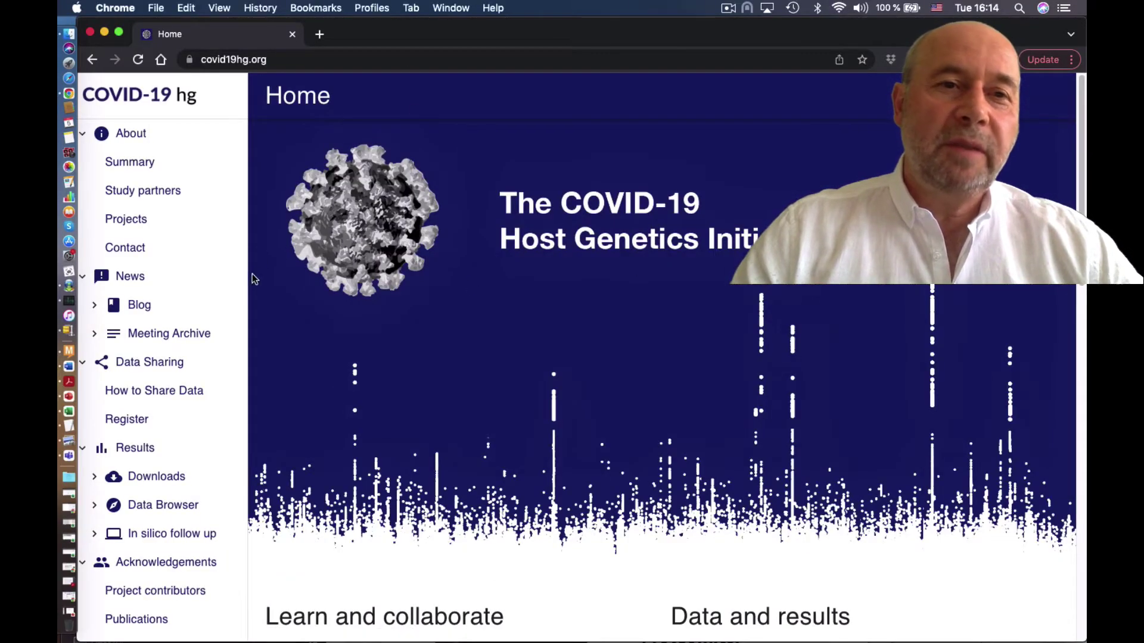
- Open the Release 7 results page and highlight the Total Controls count 2356386
click(170, 483)
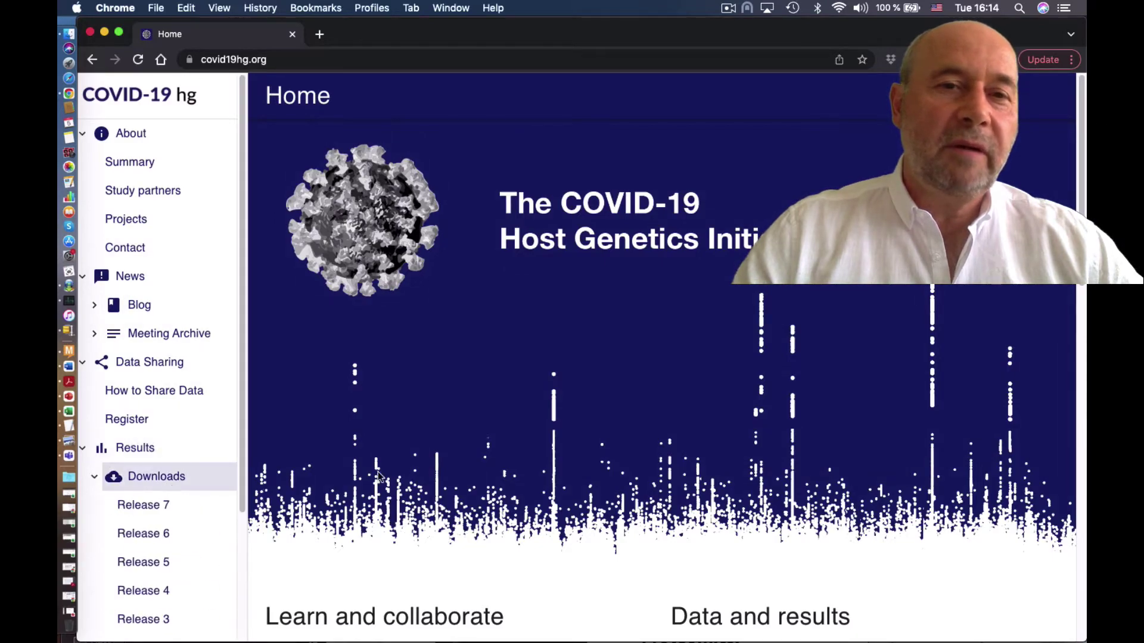
click(154, 513)
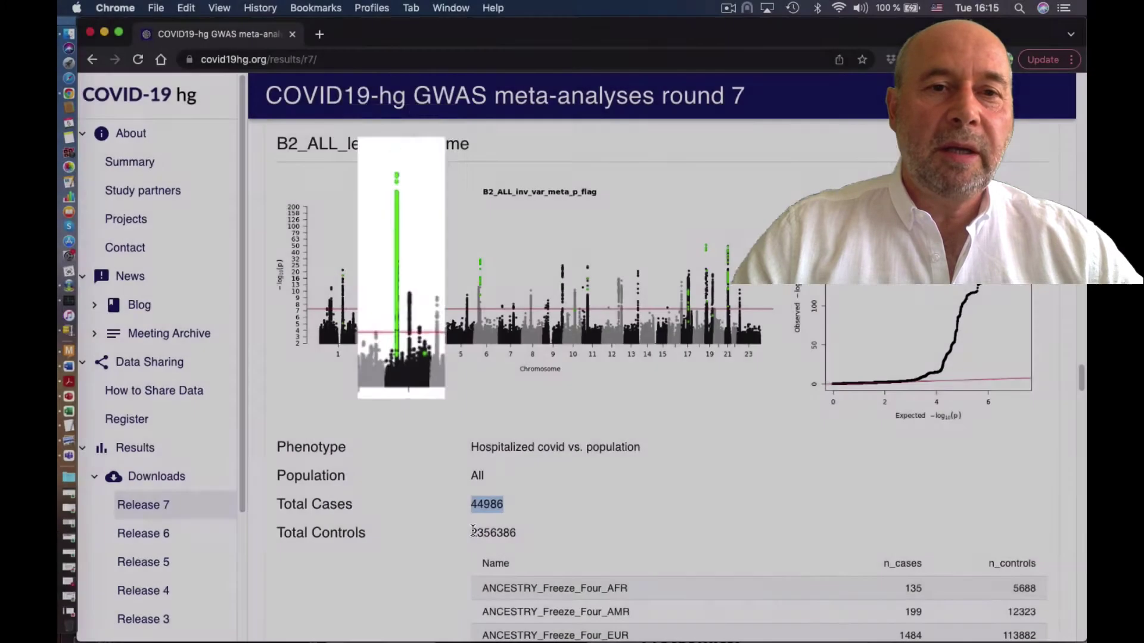
drag(471, 532, 514, 532)
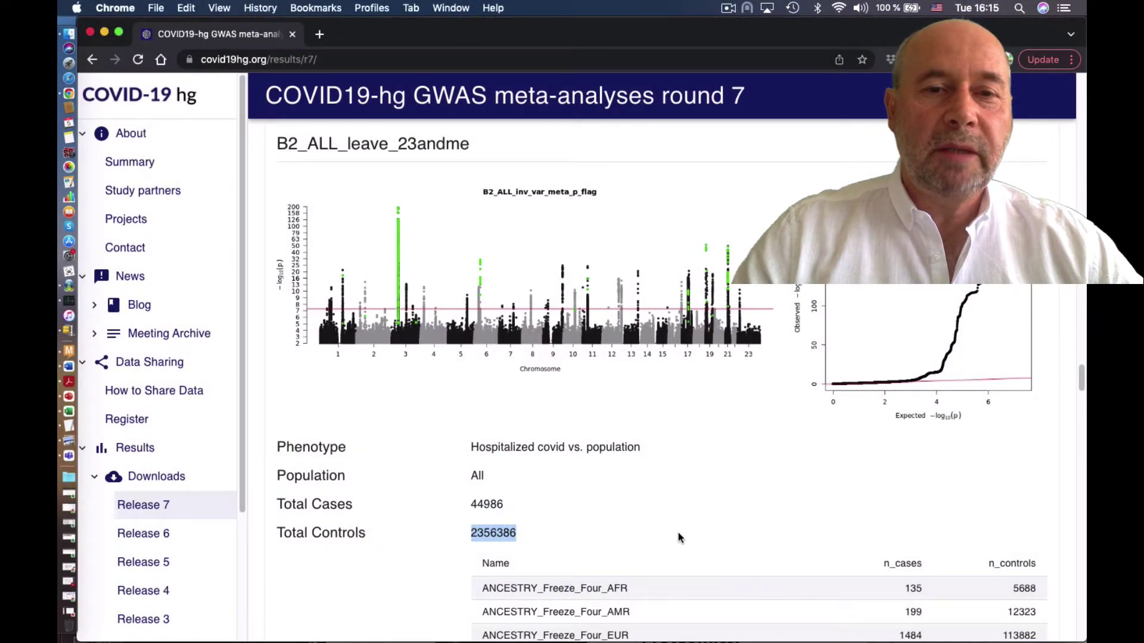
- Save the GRCh38 filtered B2_ALL_leave_23andme .tsv results file
scroll(680, 538, down, 20)
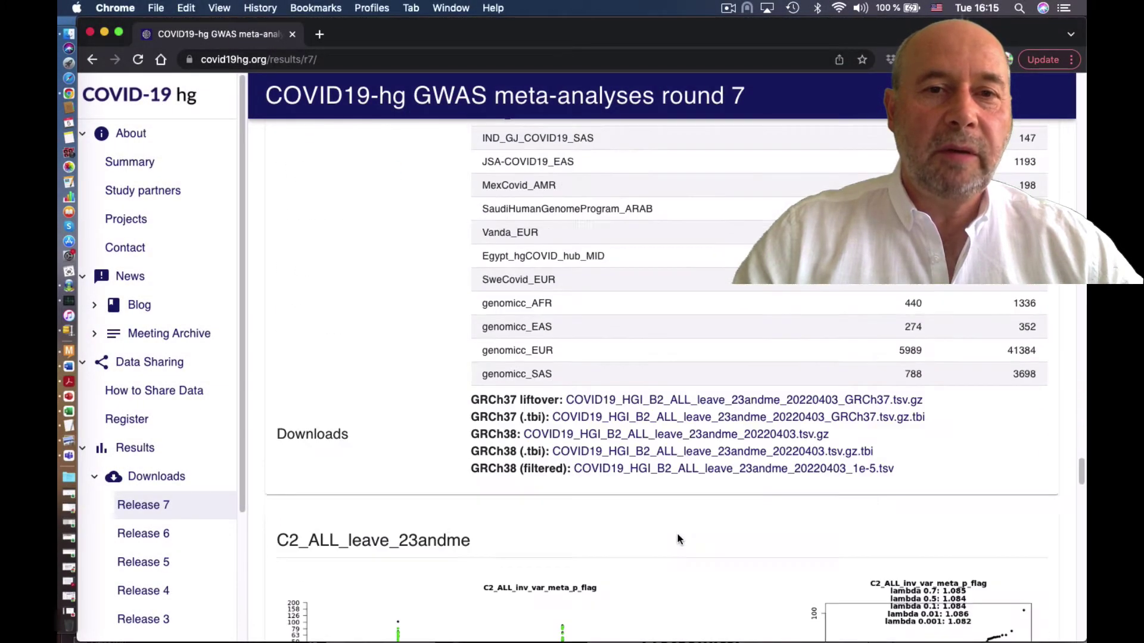
right_click(661, 473)
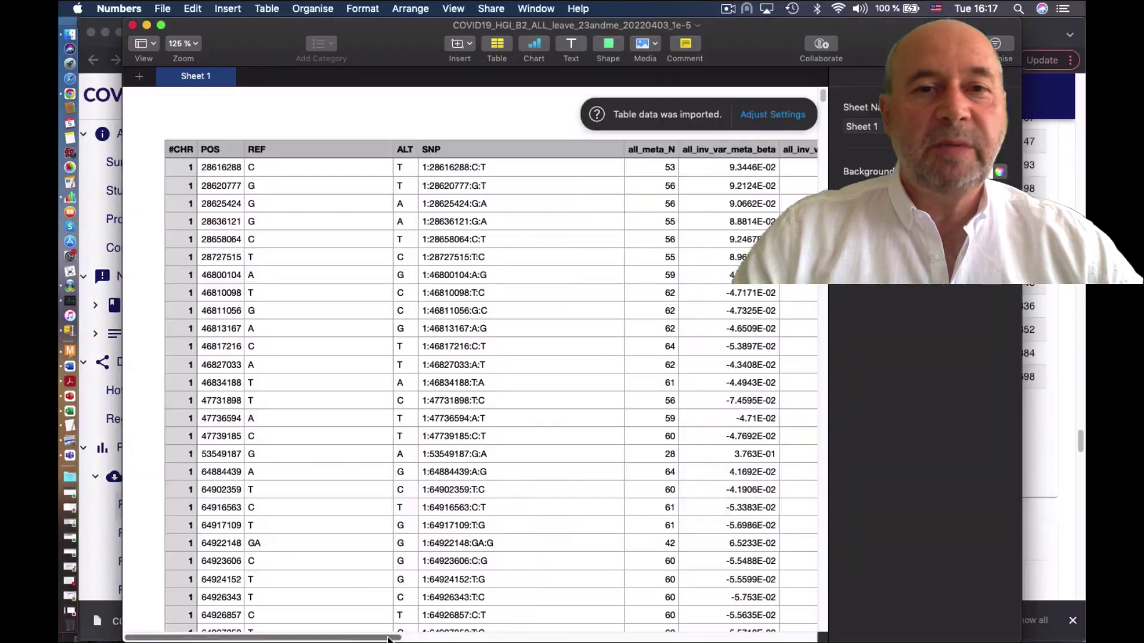
drag(389, 638, 501, 638)
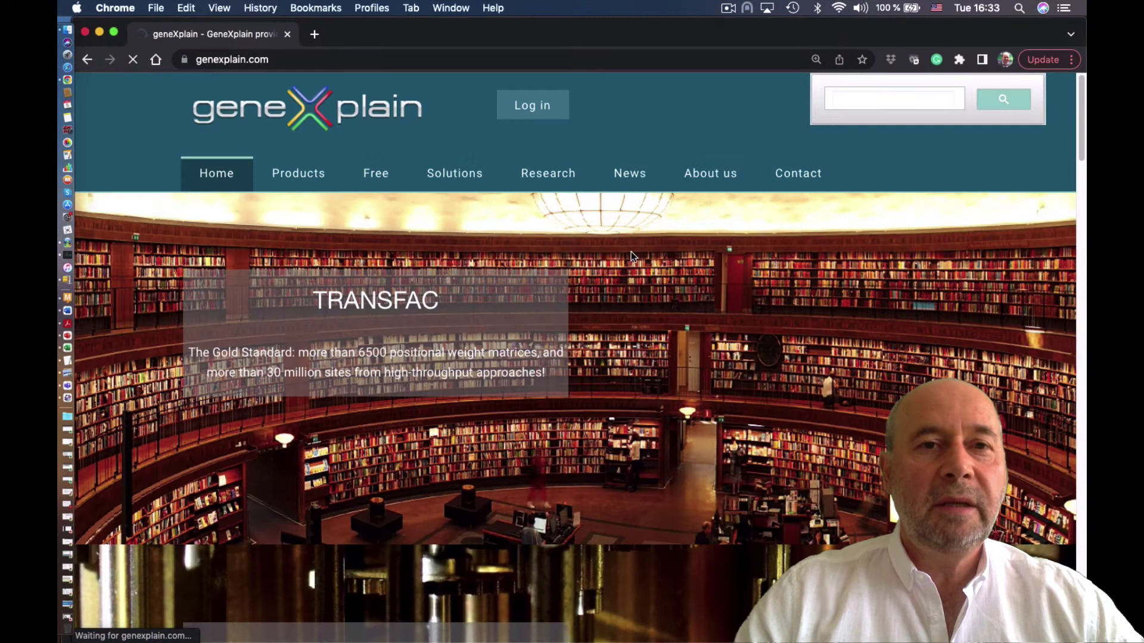
- Sign in to the geneXplain platform web edition, dismiss the Welcome dialog and widen the data tree
click(532, 105)
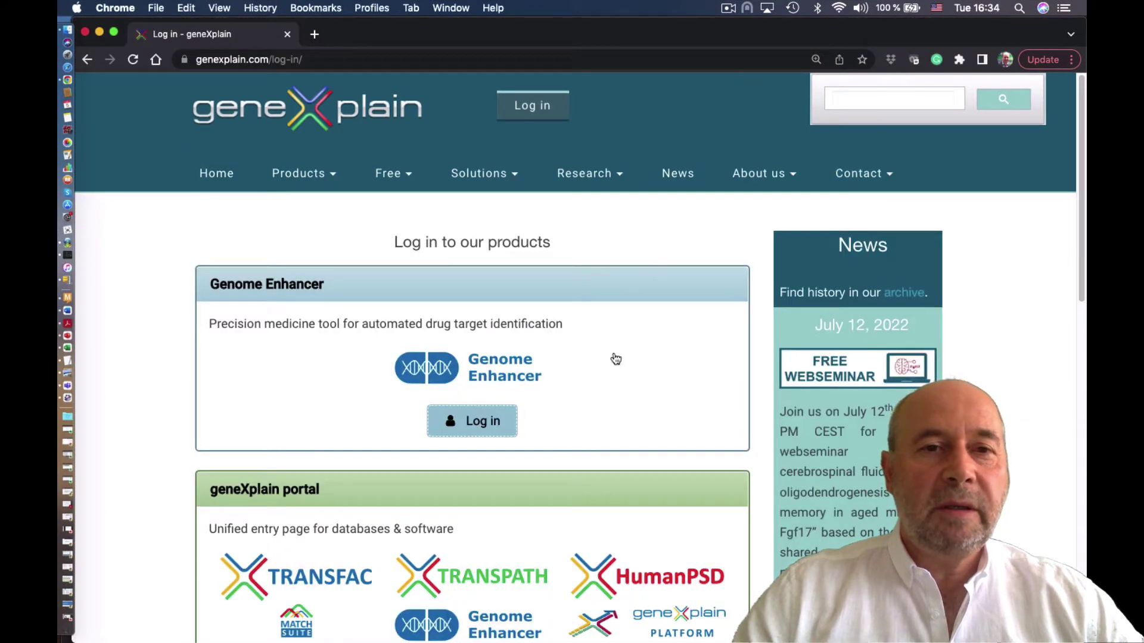
scroll(485, 415, down, 6)
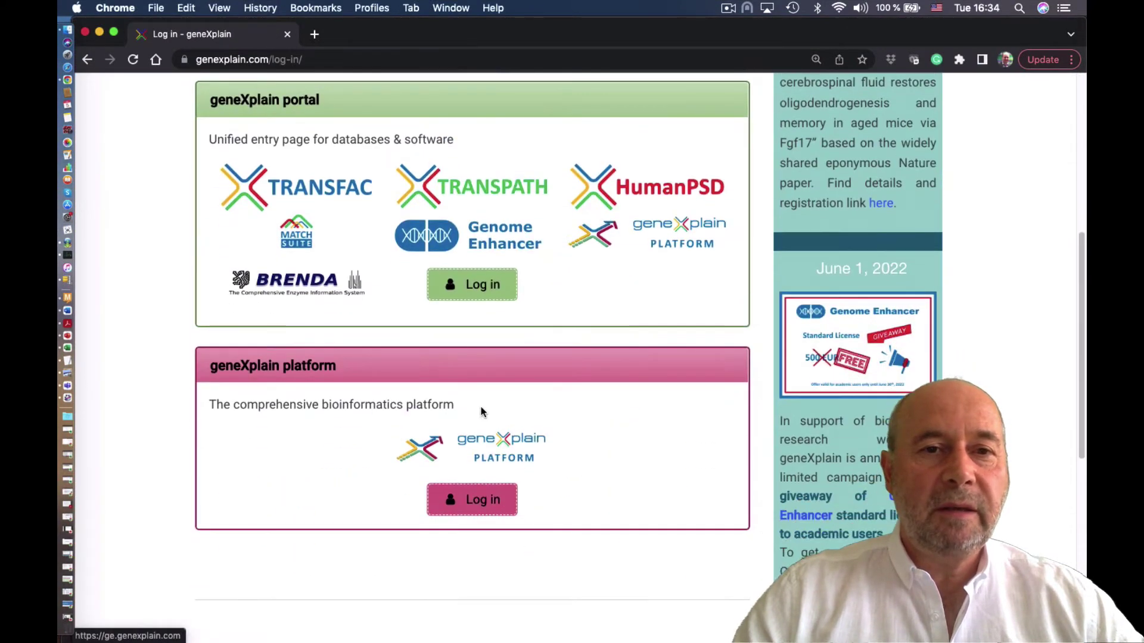
click(478, 494)
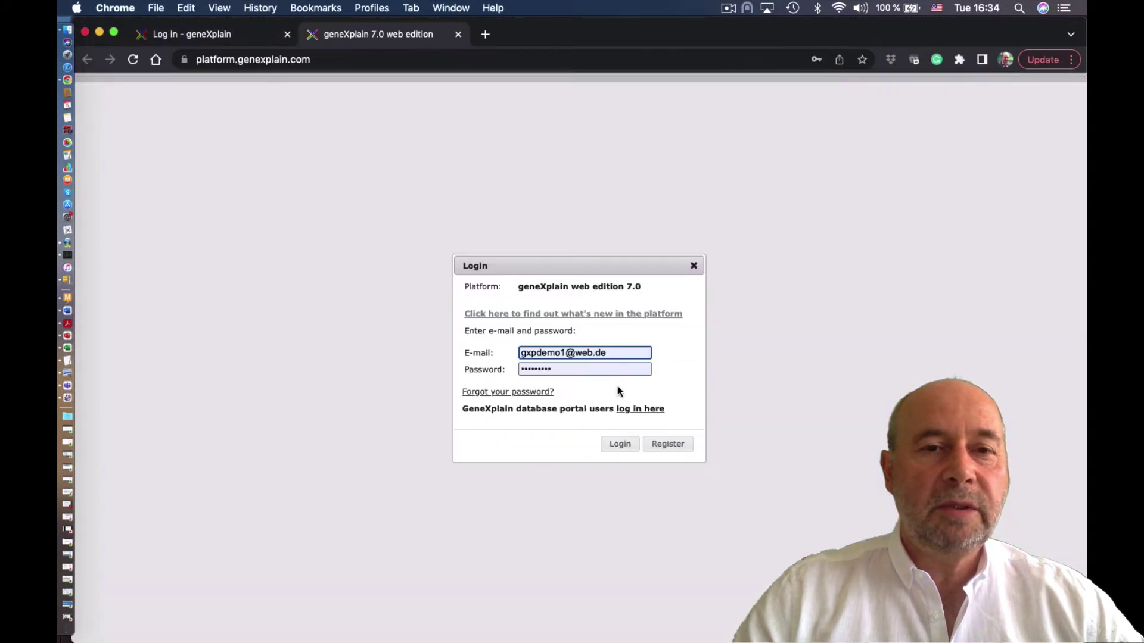
click(619, 444)
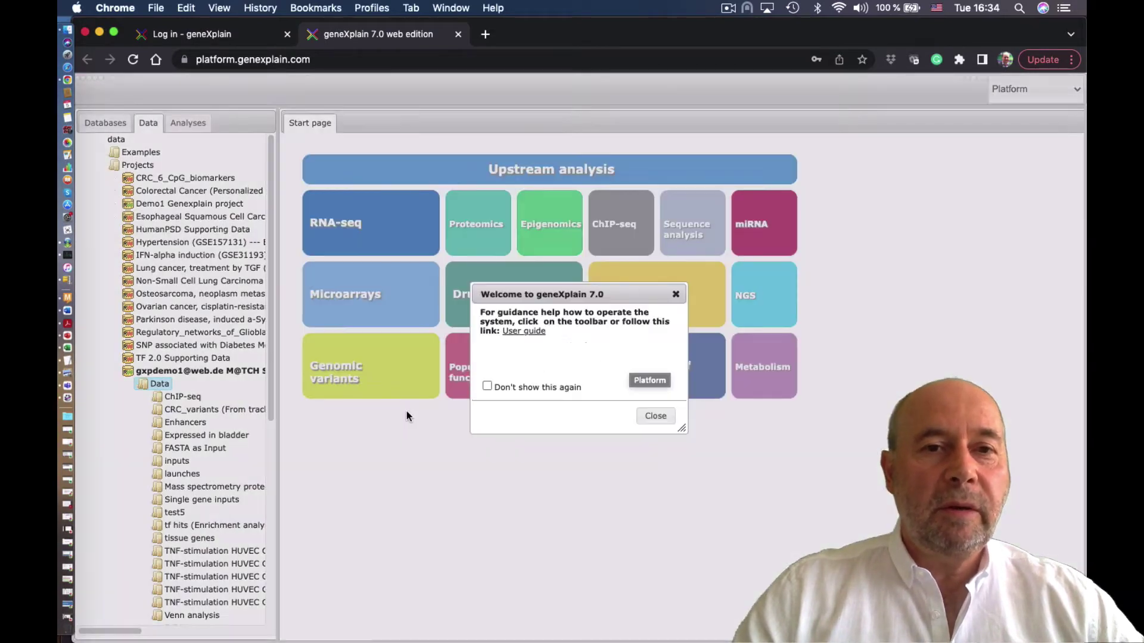
click(664, 417)
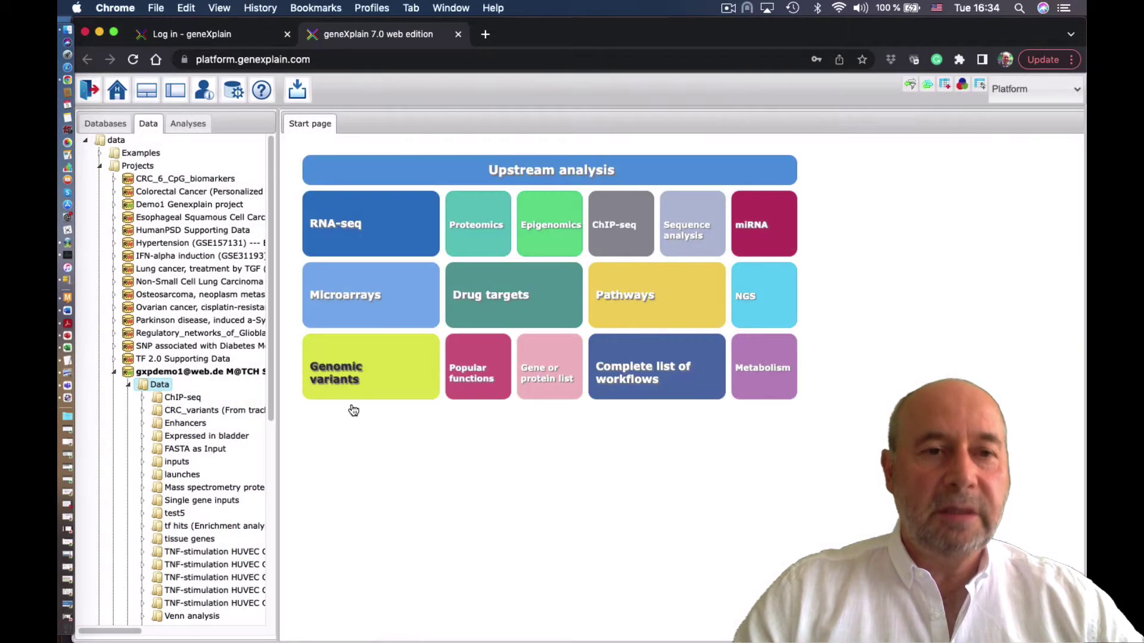
drag(274, 482, 381, 480)
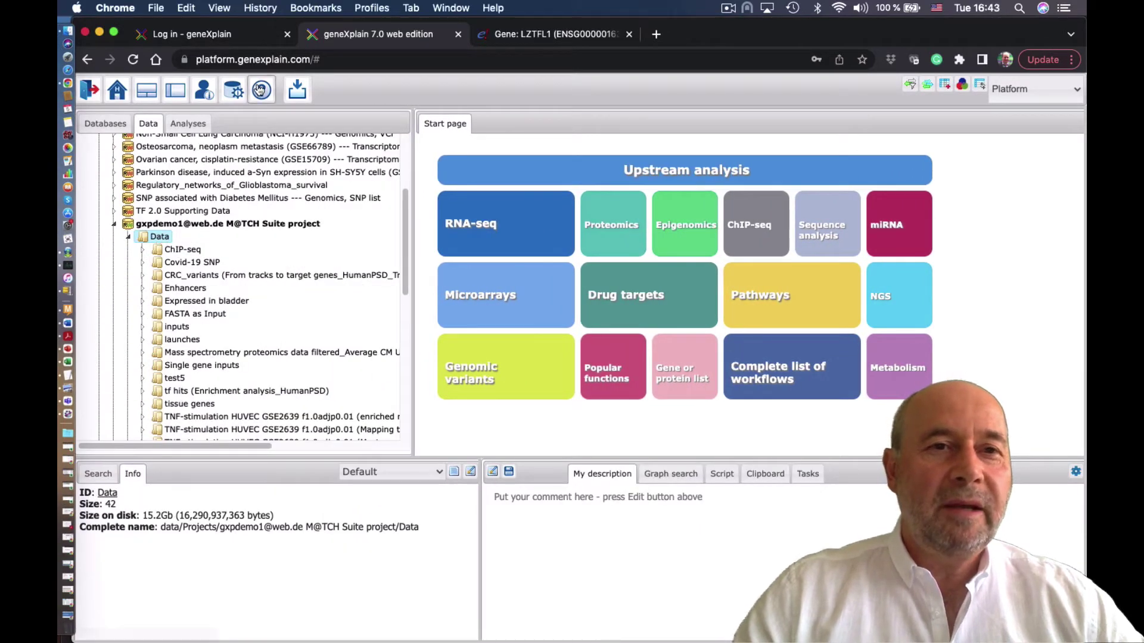
- Open the Convert table to VCF track analysis and create the SNP COVID19 folder
click(187, 124)
double_click(200, 306)
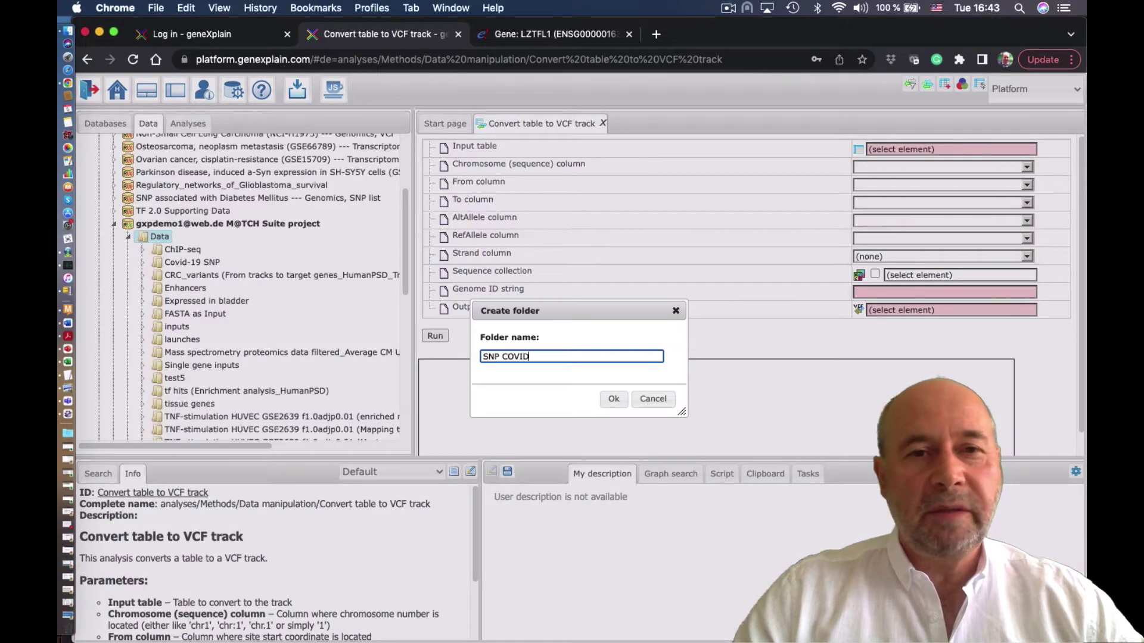
click(614, 399)
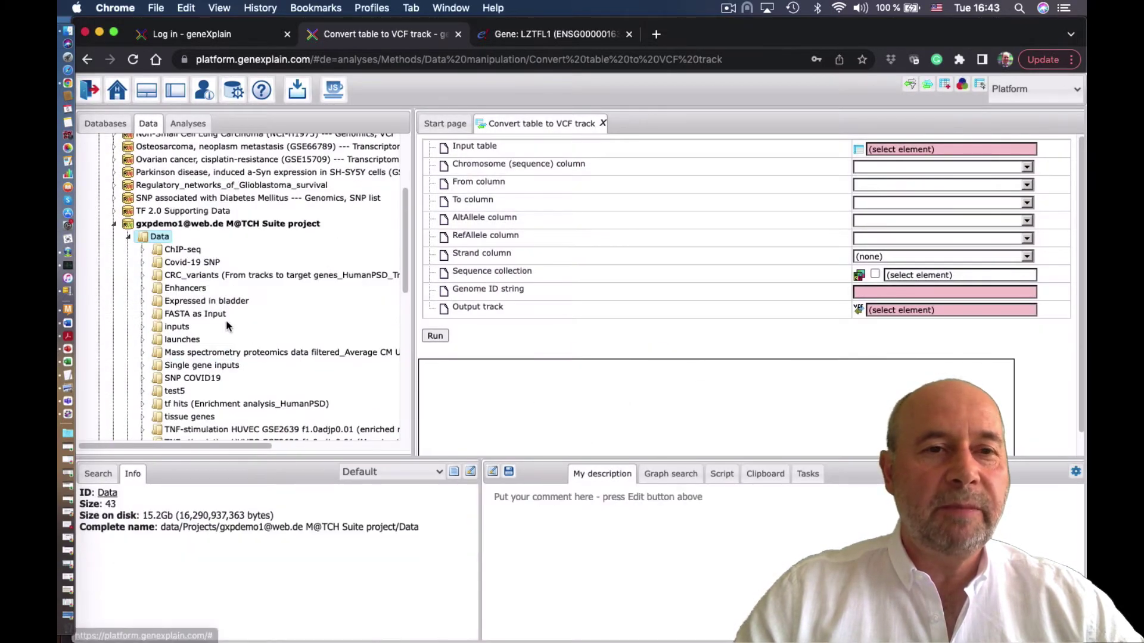
- Import the downloaded COVID19 GWAS .tsv as a Tabular table with rsid as the ID column
click(300, 91)
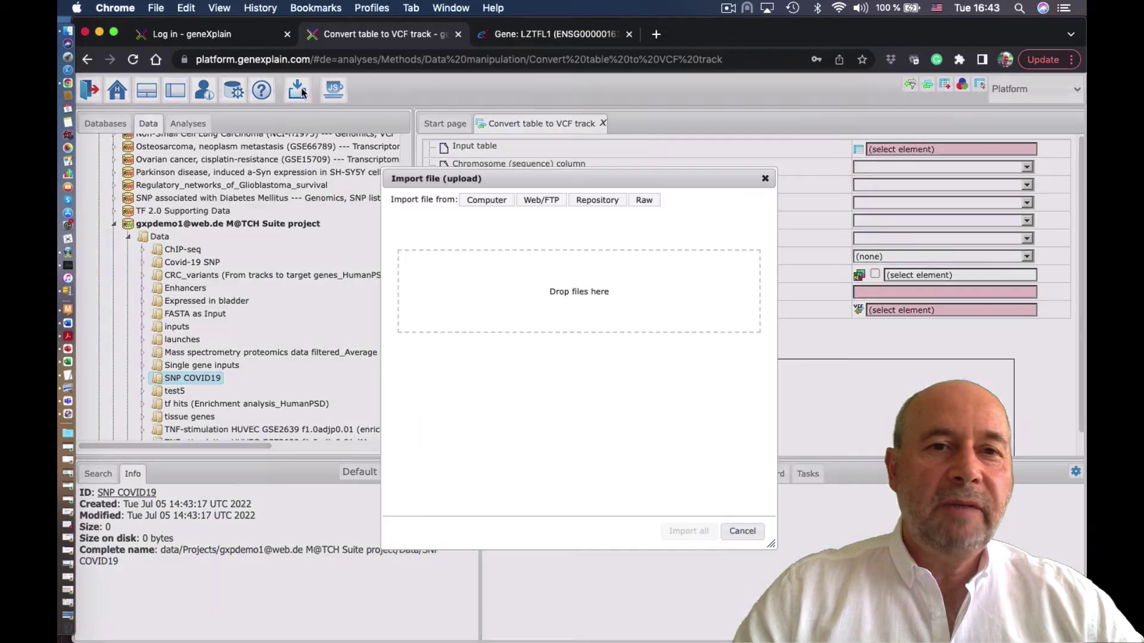
click(489, 201)
click(306, 127)
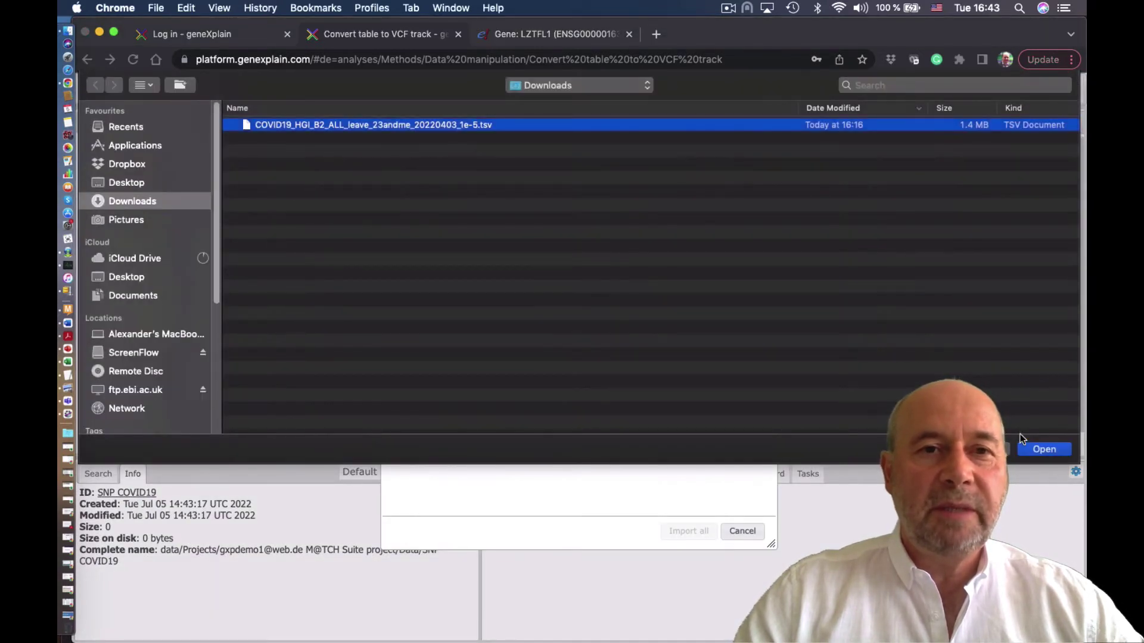
click(1040, 449)
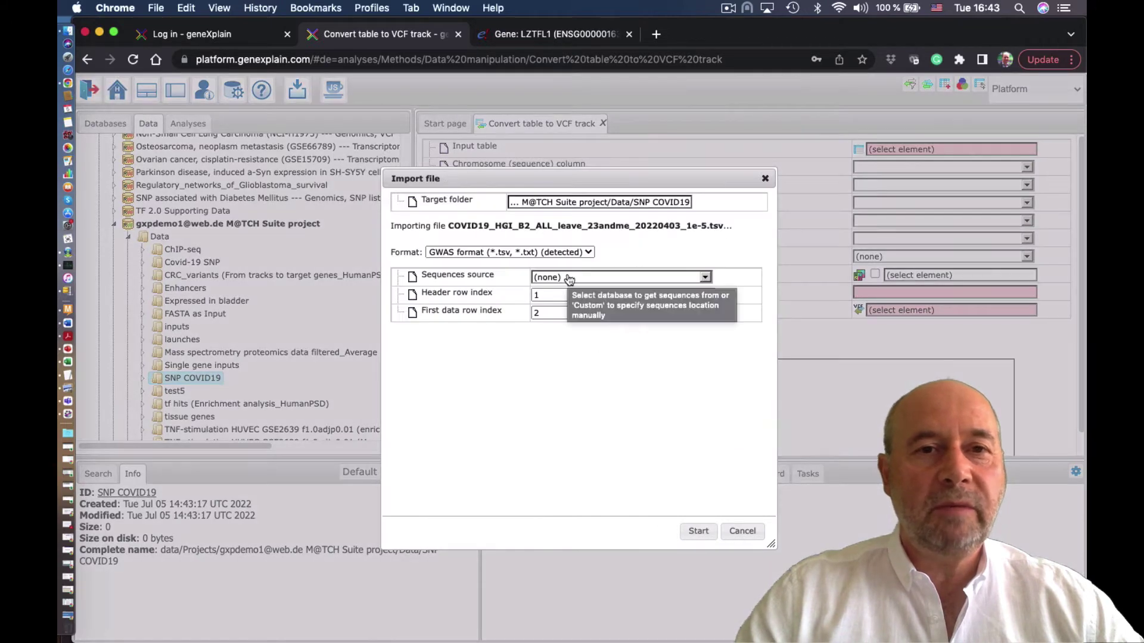
click(560, 253)
click(554, 263)
click(586, 385)
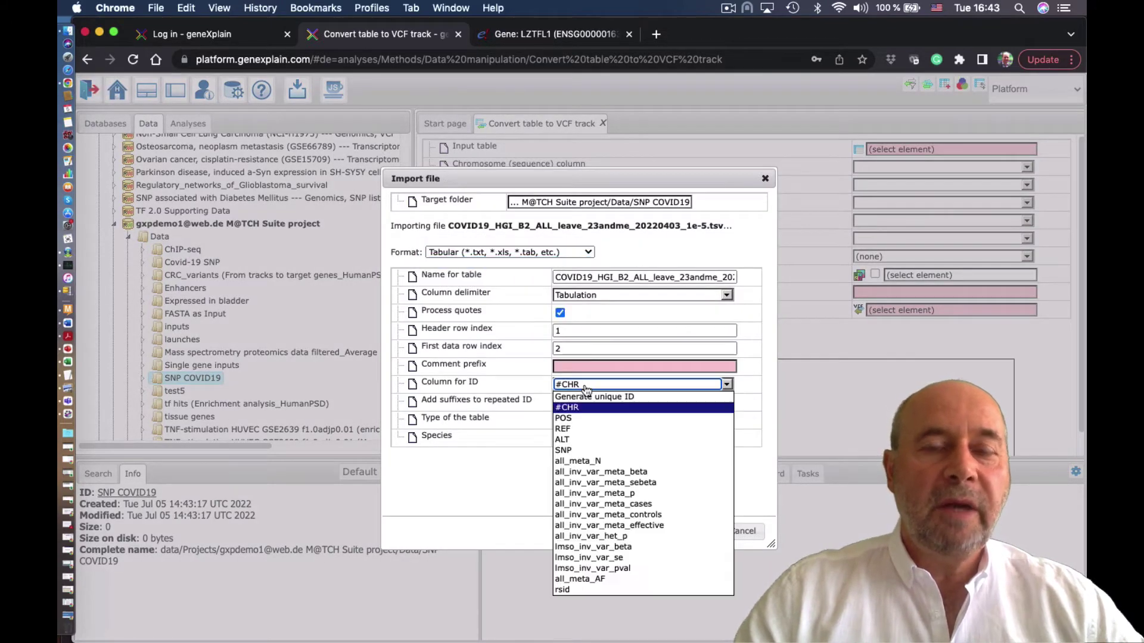
click(587, 590)
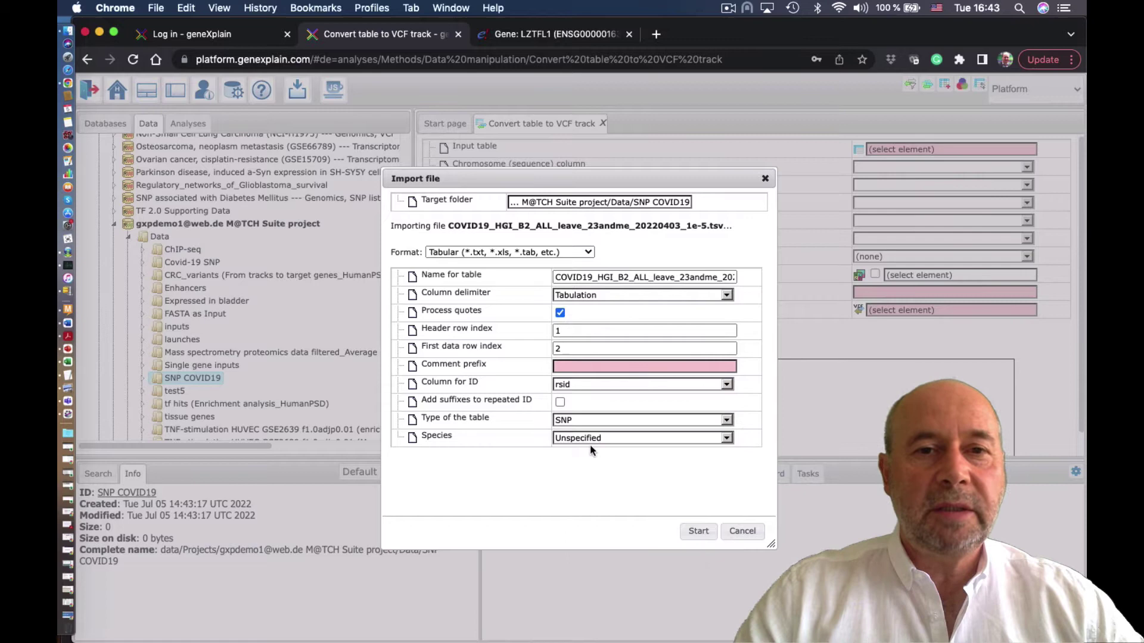
click(698, 532)
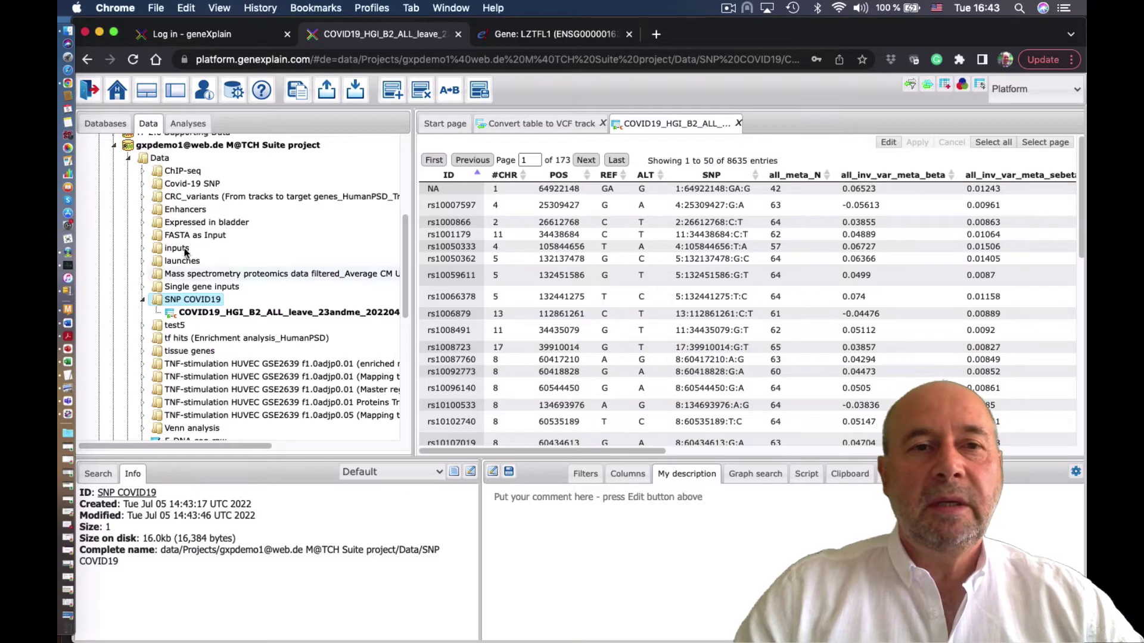
- Use the COVID19 table as input with From/To POS, AltAllele ALT and RefAllele REF
click(541, 124)
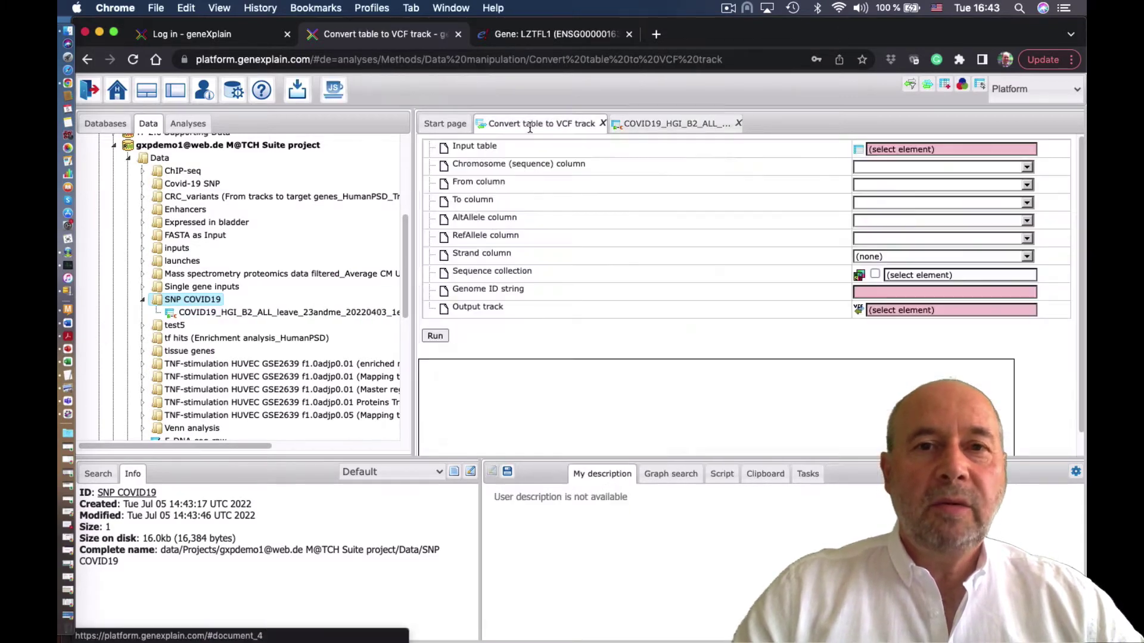
drag(280, 313, 906, 160)
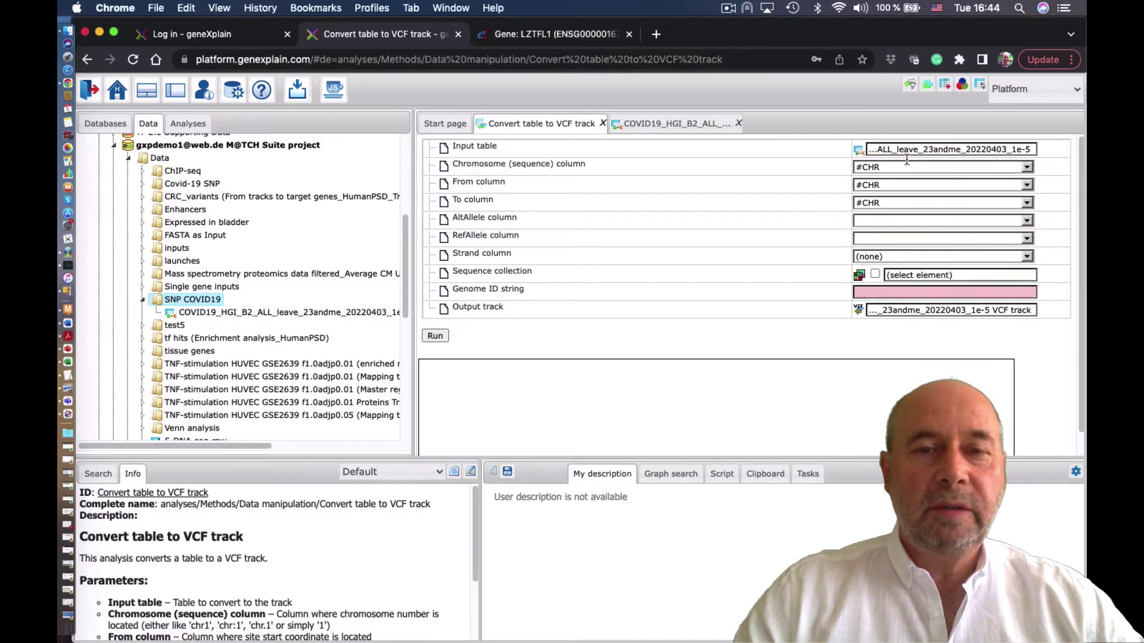
click(892, 186)
click(882, 218)
click(883, 202)
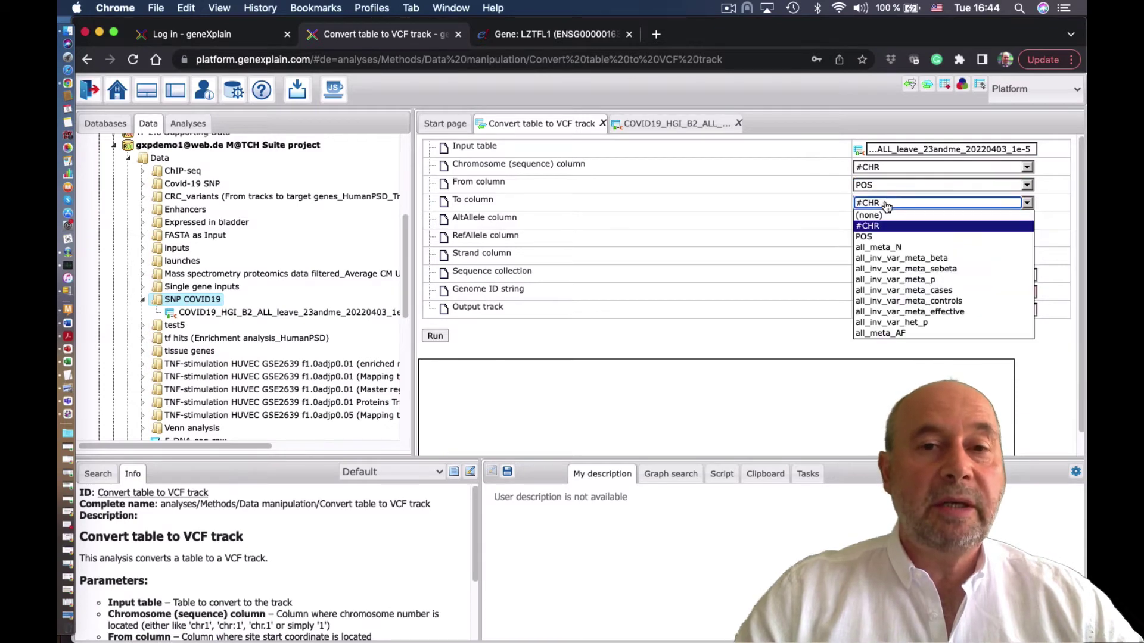
click(884, 237)
click(883, 220)
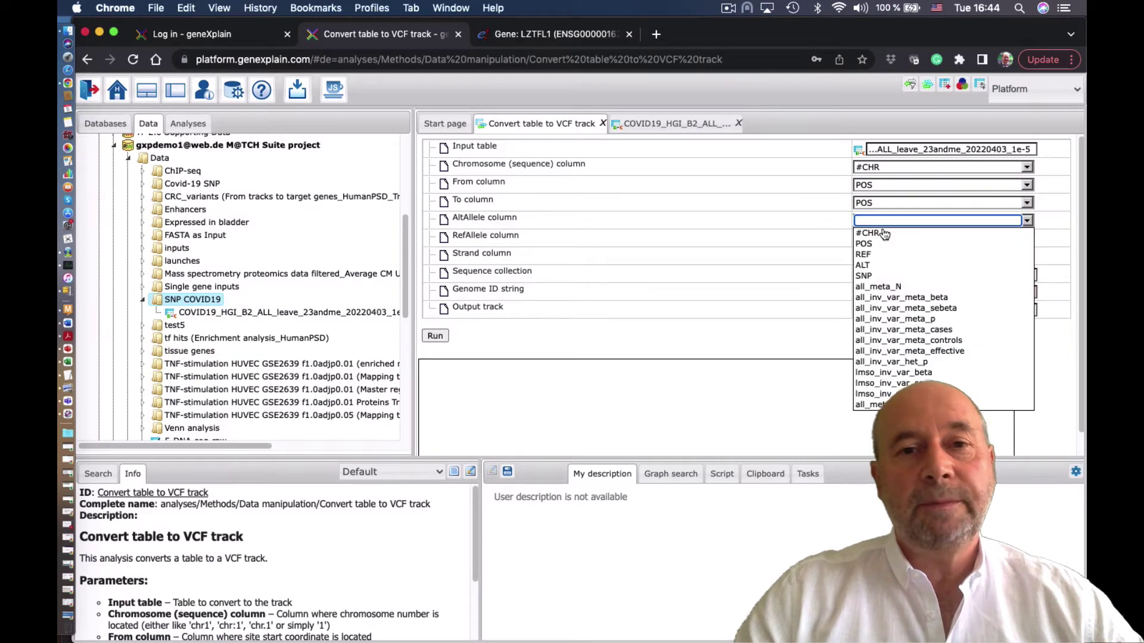
click(880, 266)
click(880, 245)
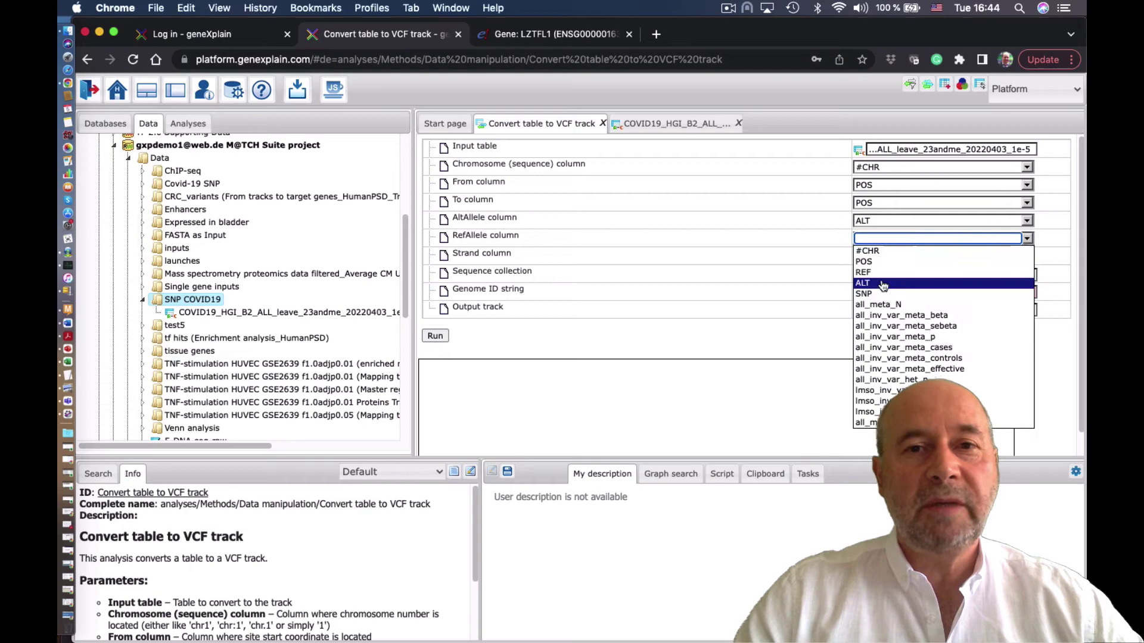
click(882, 273)
- Set chromosomes GRCh38 as the sequence collection and run the VCF conversion
click(104, 124)
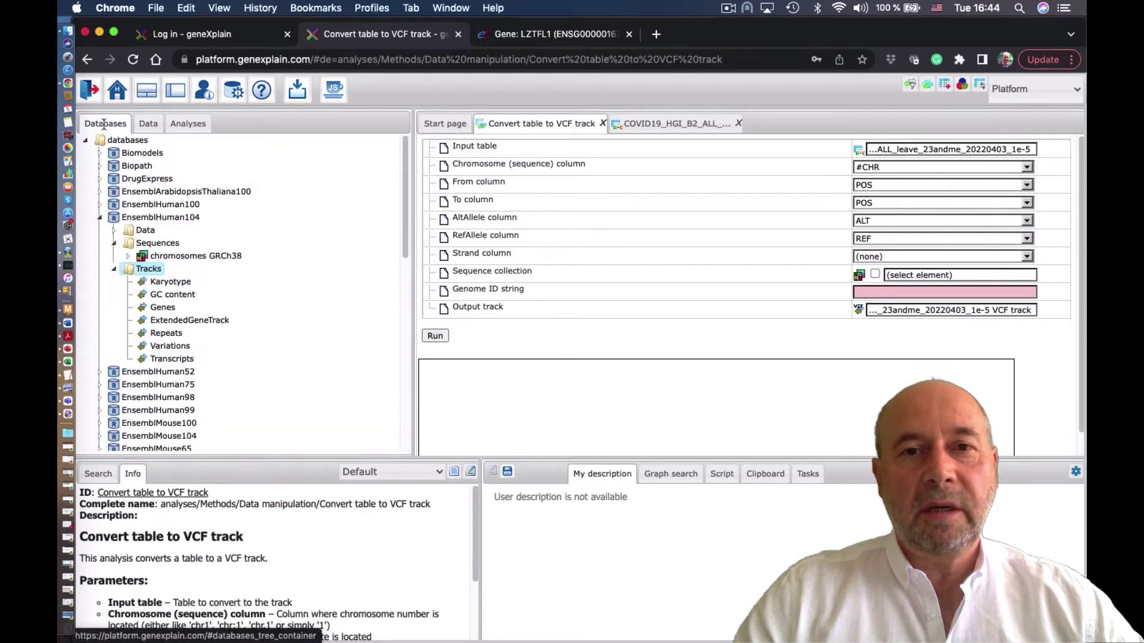
drag(615, 277, 617, 277)
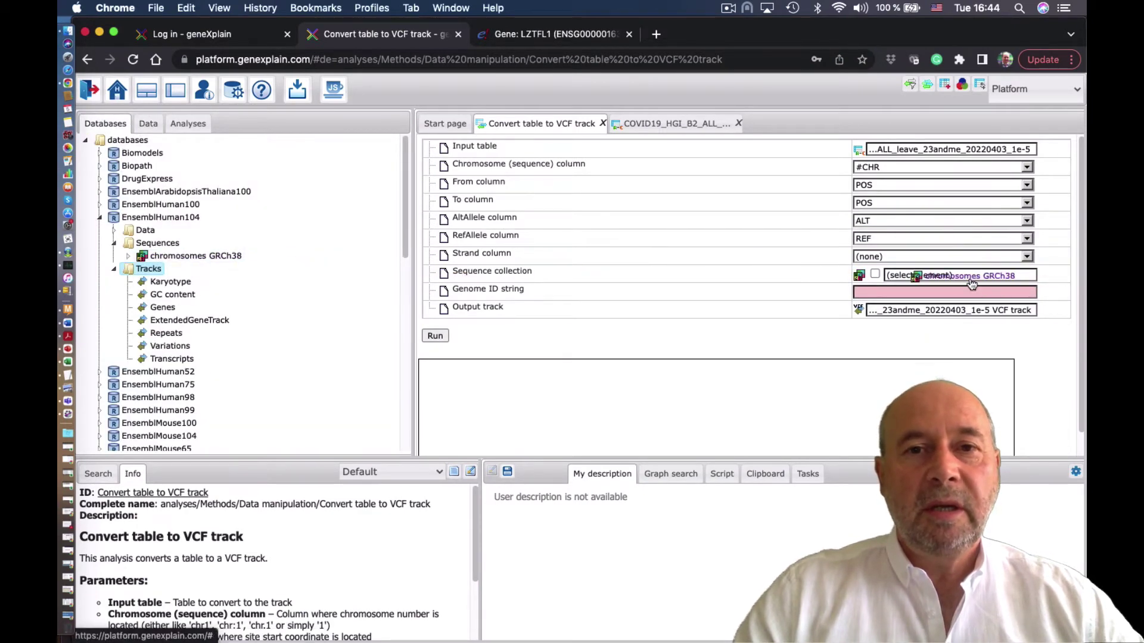
click(435, 337)
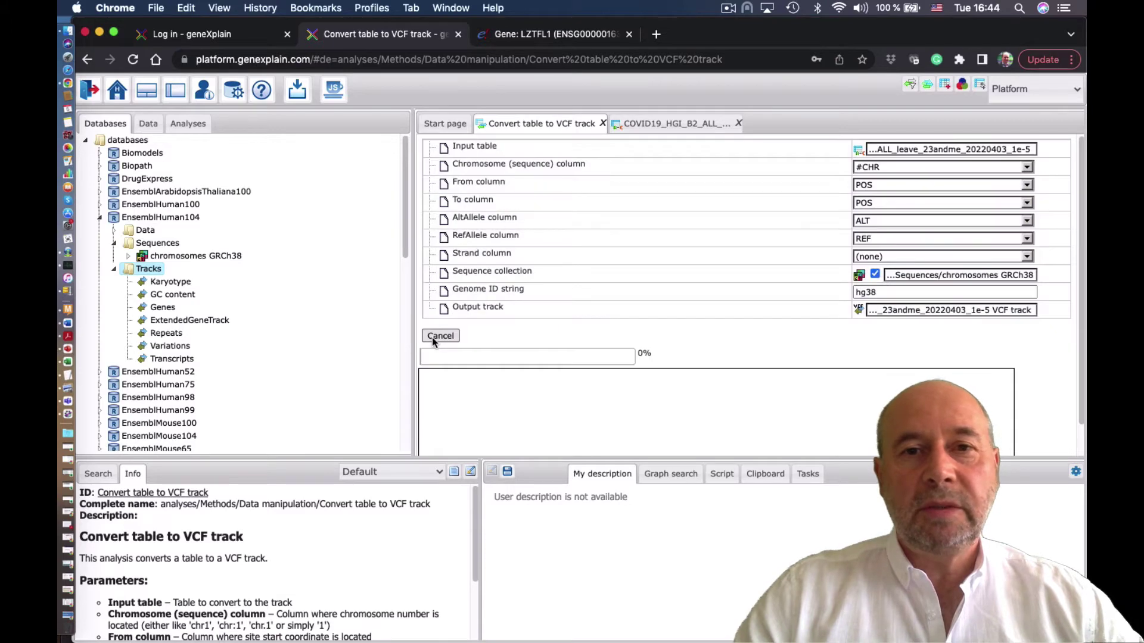
click(148, 124)
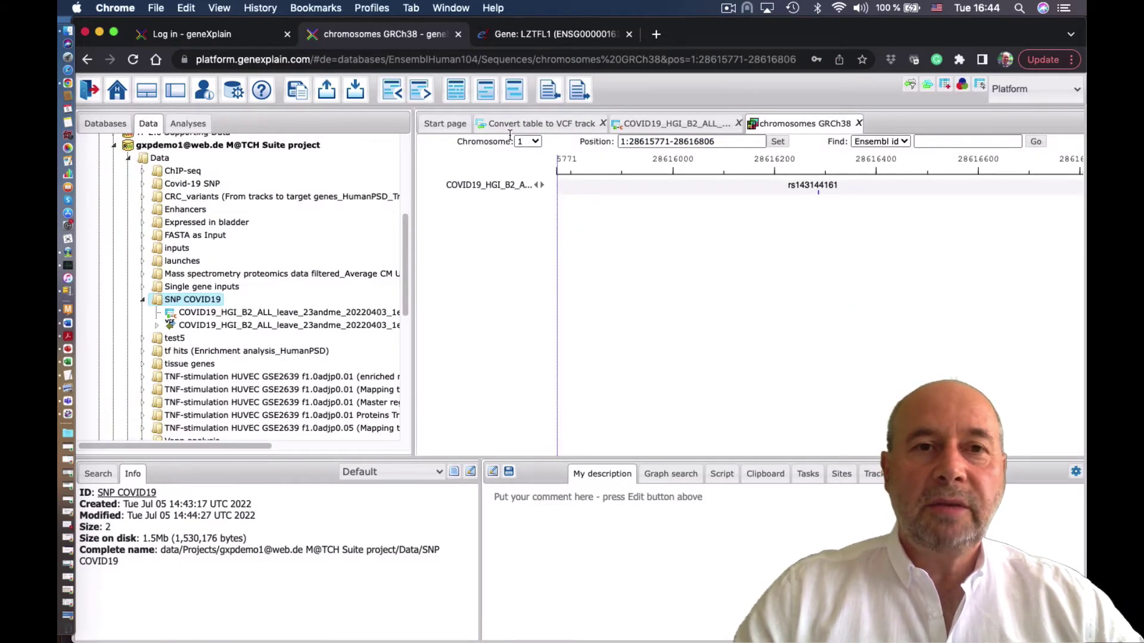
- Zoom out the genome view and add the EnsemblHuman104 Genes track
click(398, 97)
click(398, 97)
click(398, 97)
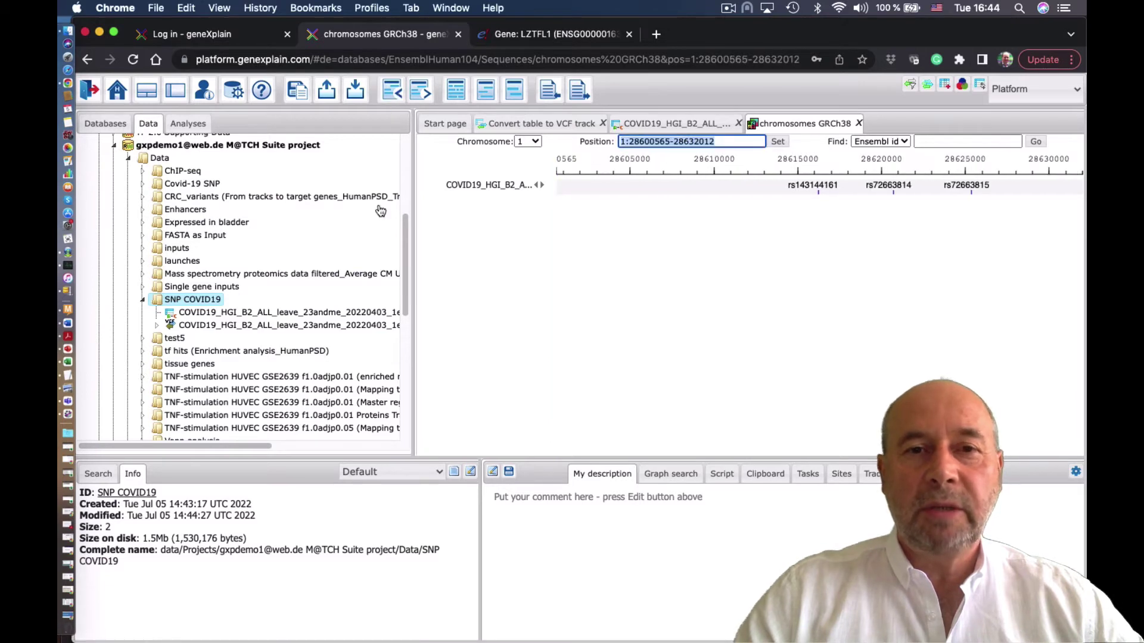
click(110, 127)
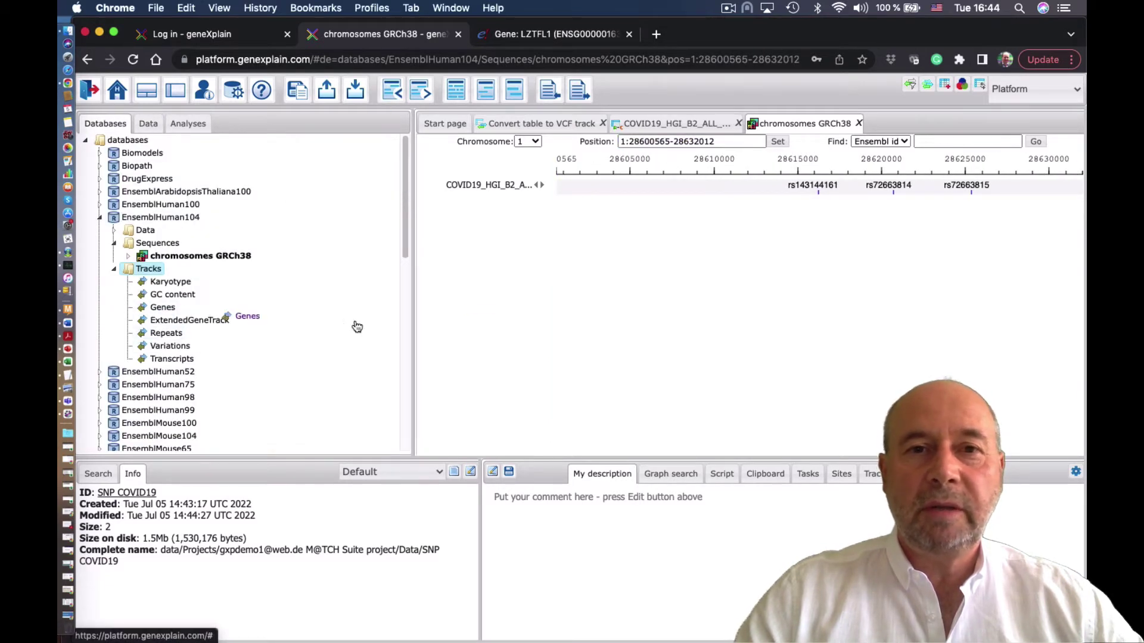
drag(357, 327, 547, 316)
- Zoom in and inspect rs143144161's alleles in the COVID19 SNP and Ensembl variation tracks
click(420, 93)
click(420, 92)
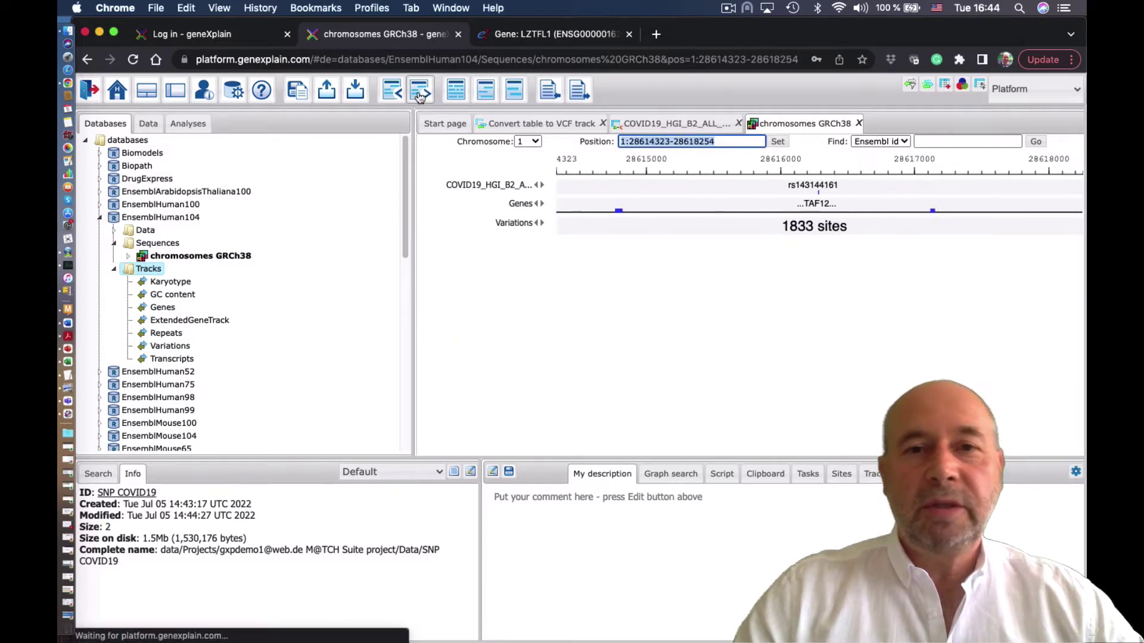
click(420, 92)
click(420, 94)
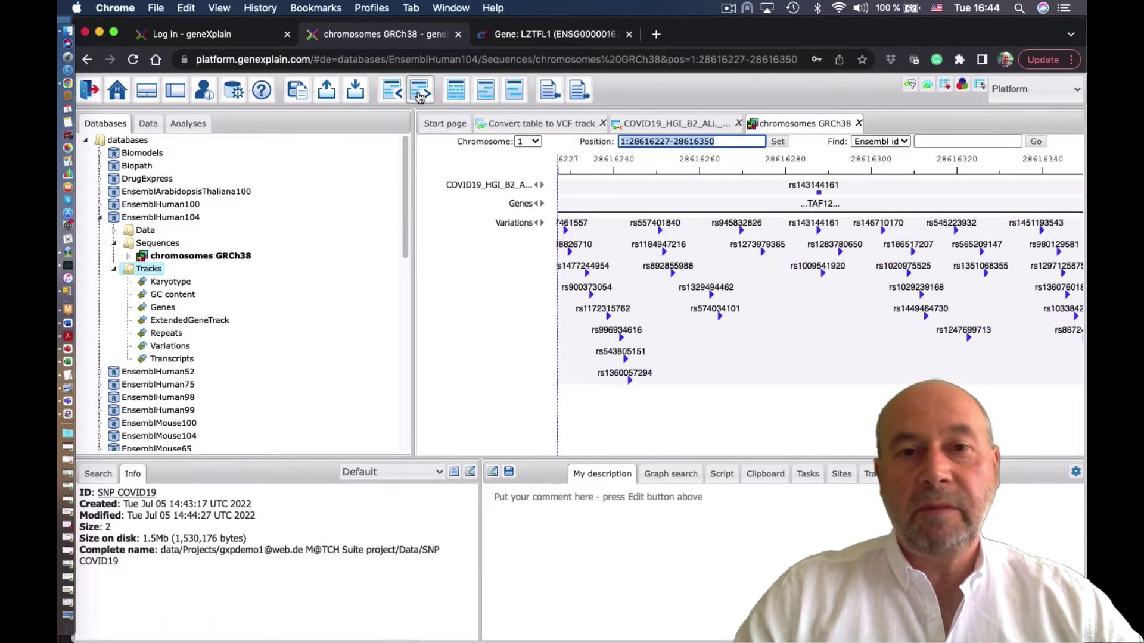
click(814, 187)
scroll(229, 532, down, 5)
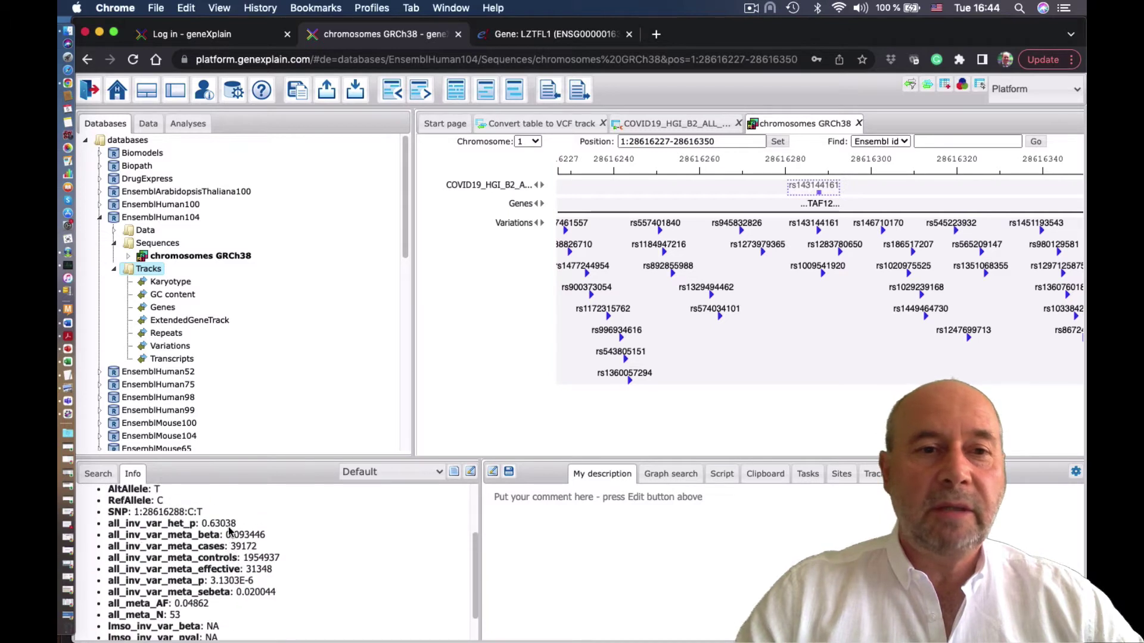
scroll(229, 532, up, 5)
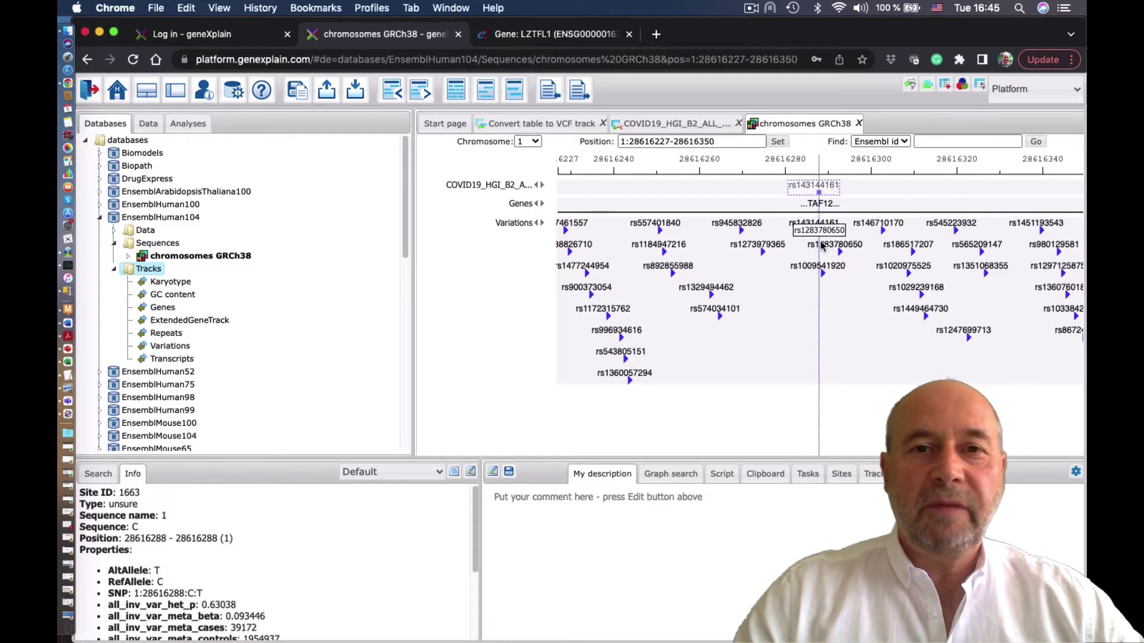
click(816, 225)
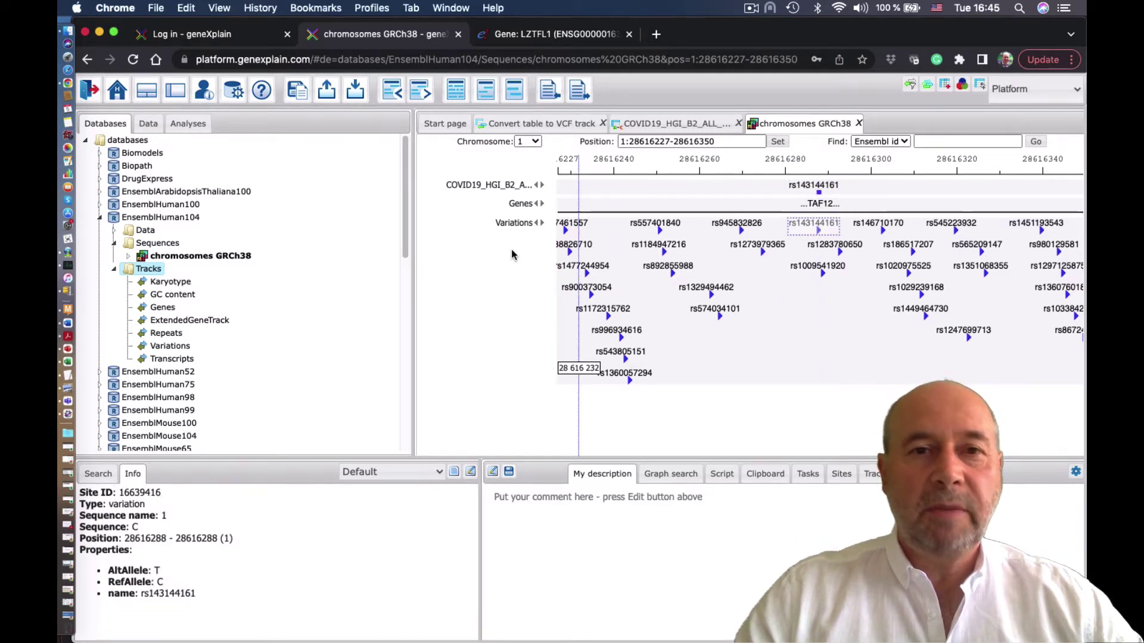
click(148, 124)
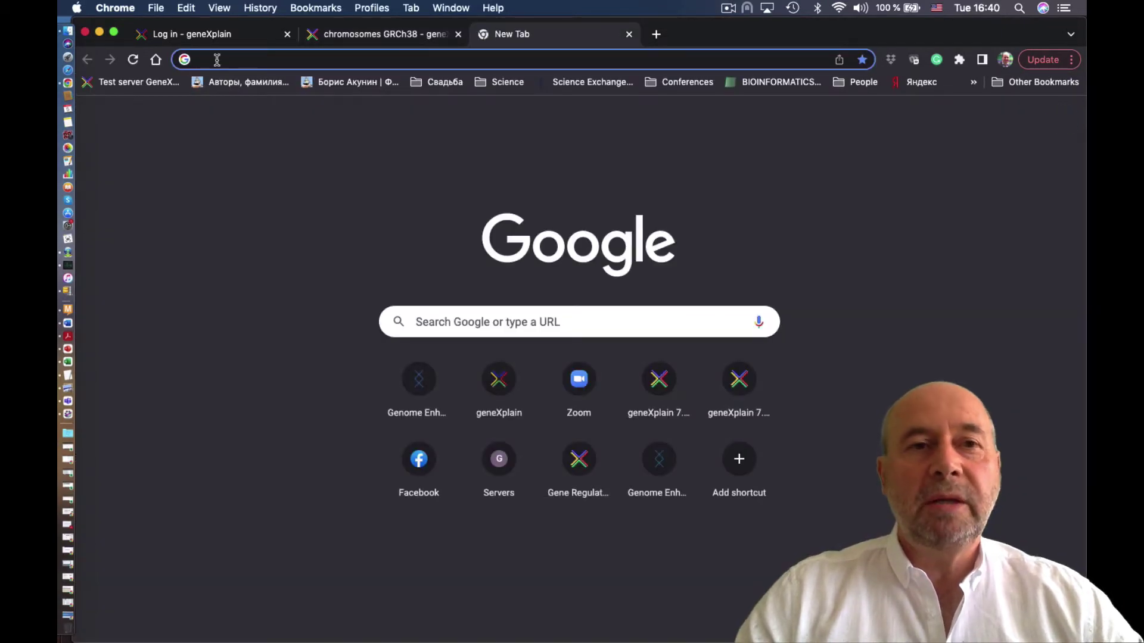
text(LZTFL1)
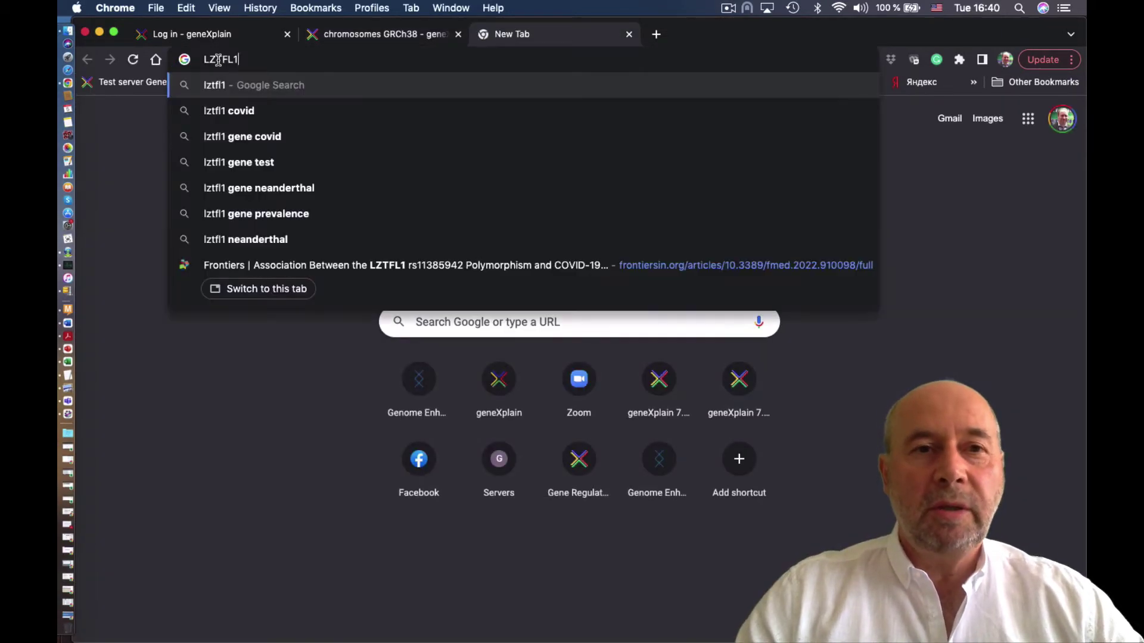
text( ensembl)
key(Return)
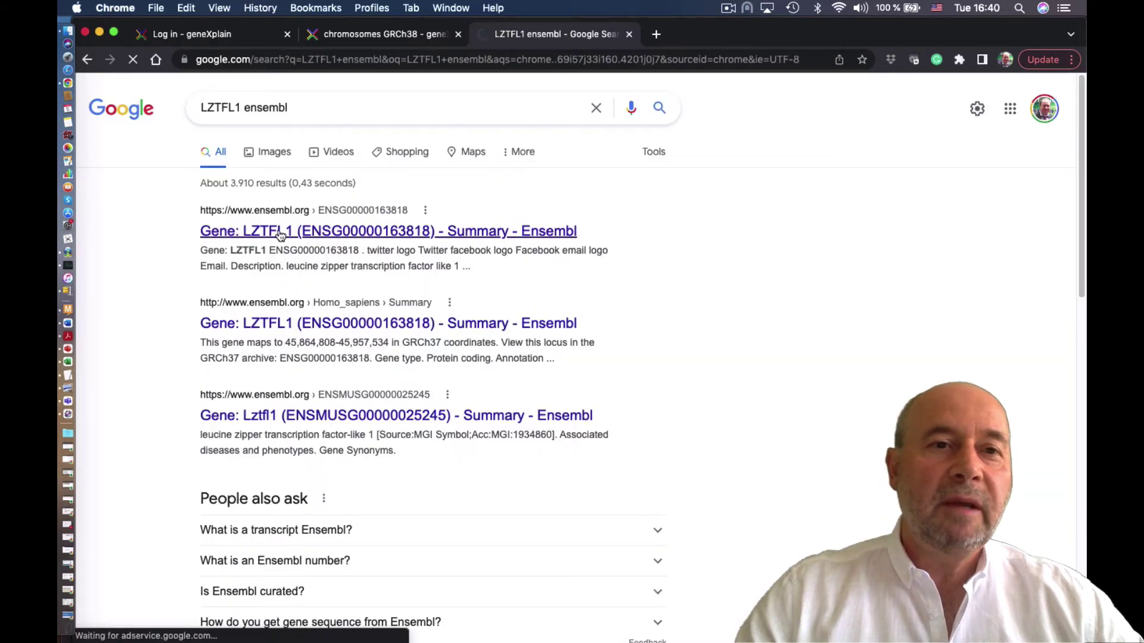
click(280, 234)
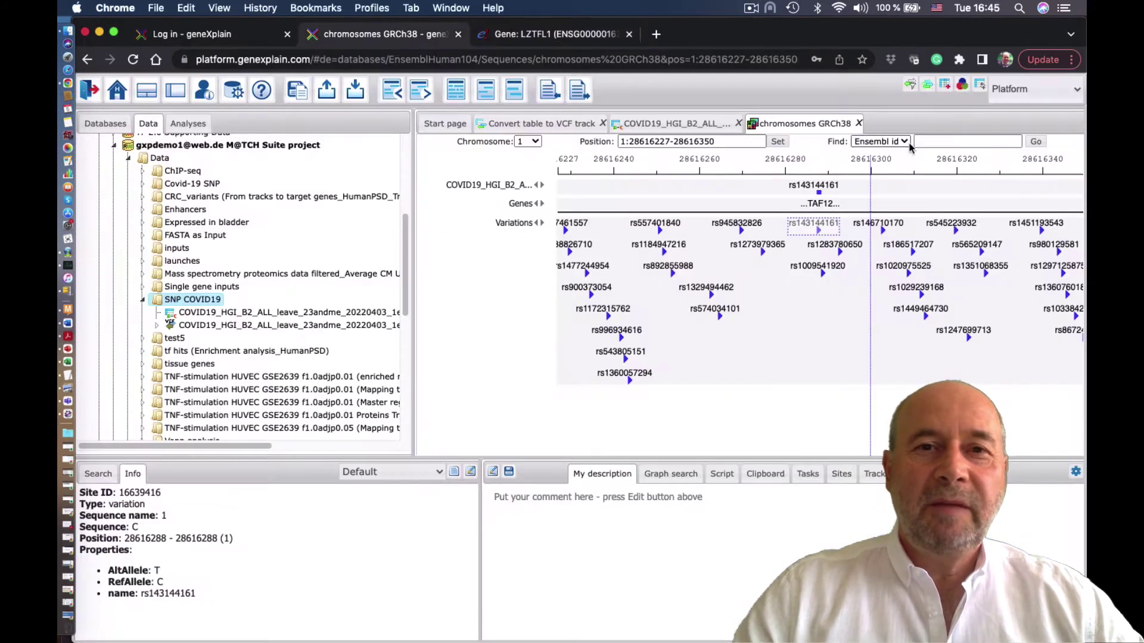
click(1031, 143)
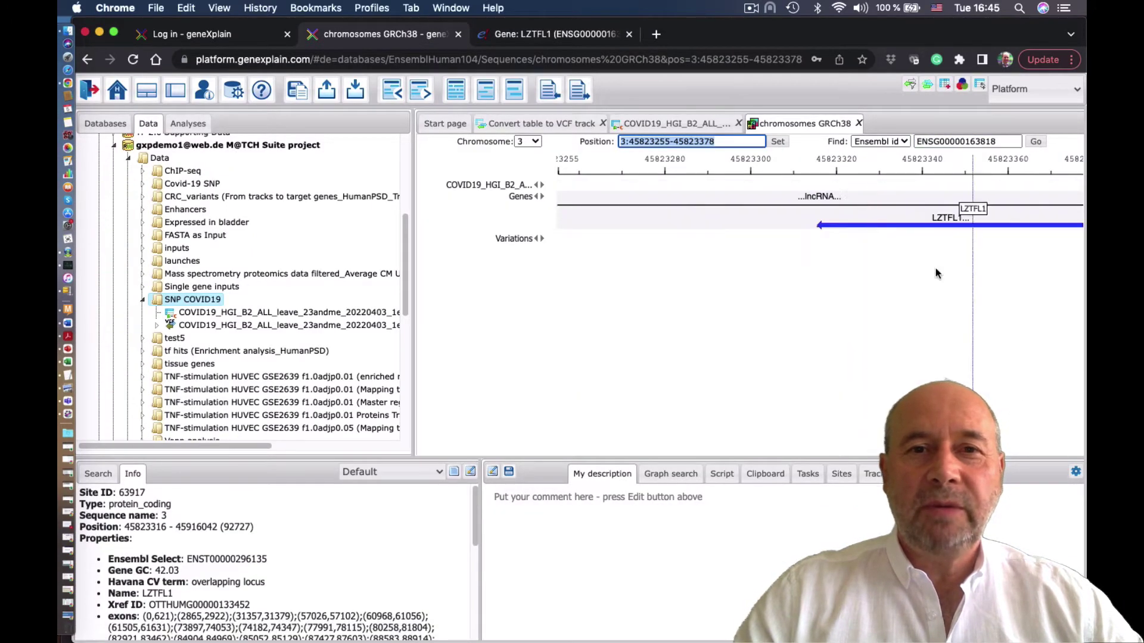
scroll(620, 266, down, 3)
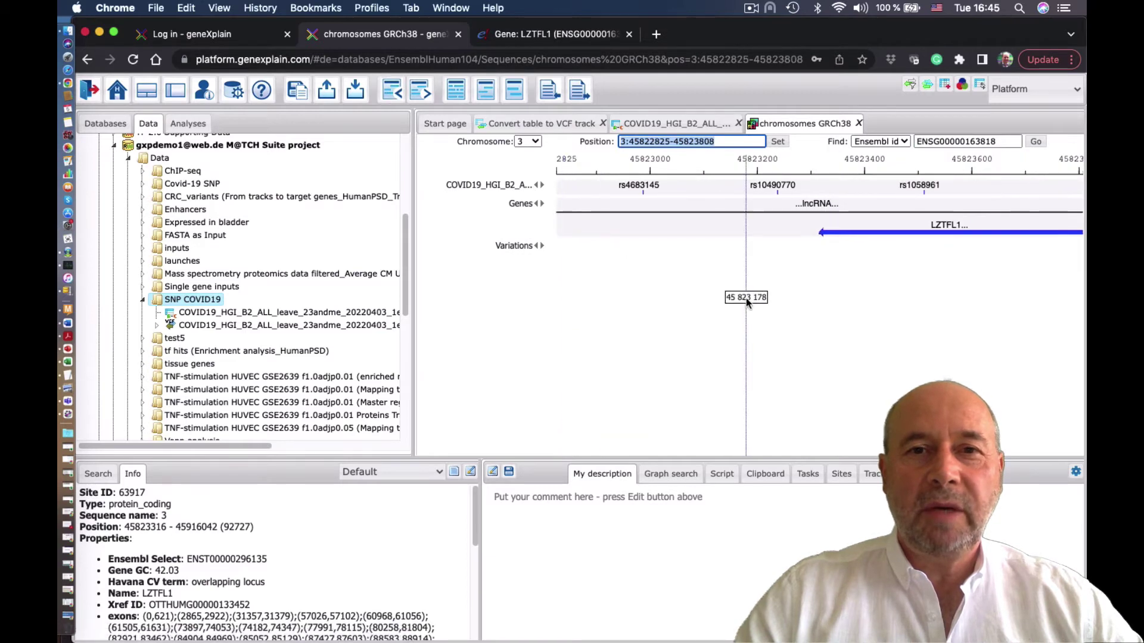
- Locate rs11385942 in LZTFL1 and enlarge its properties: G to GA at 3:45834967
click(393, 94)
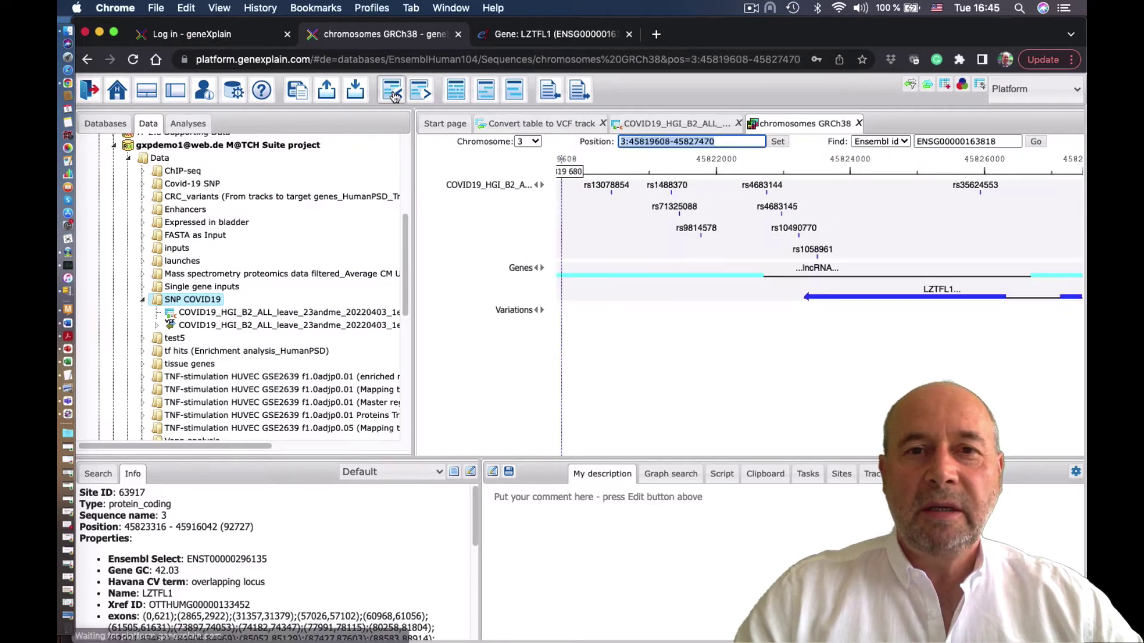
click(393, 94)
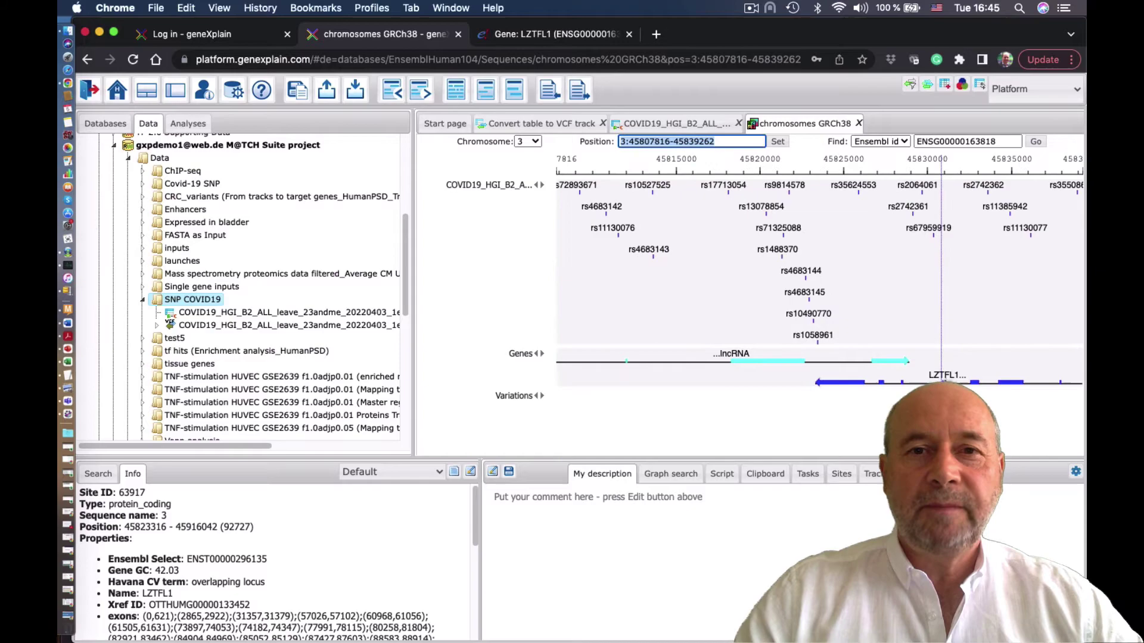
drag(942, 251, 733, 250)
click(788, 208)
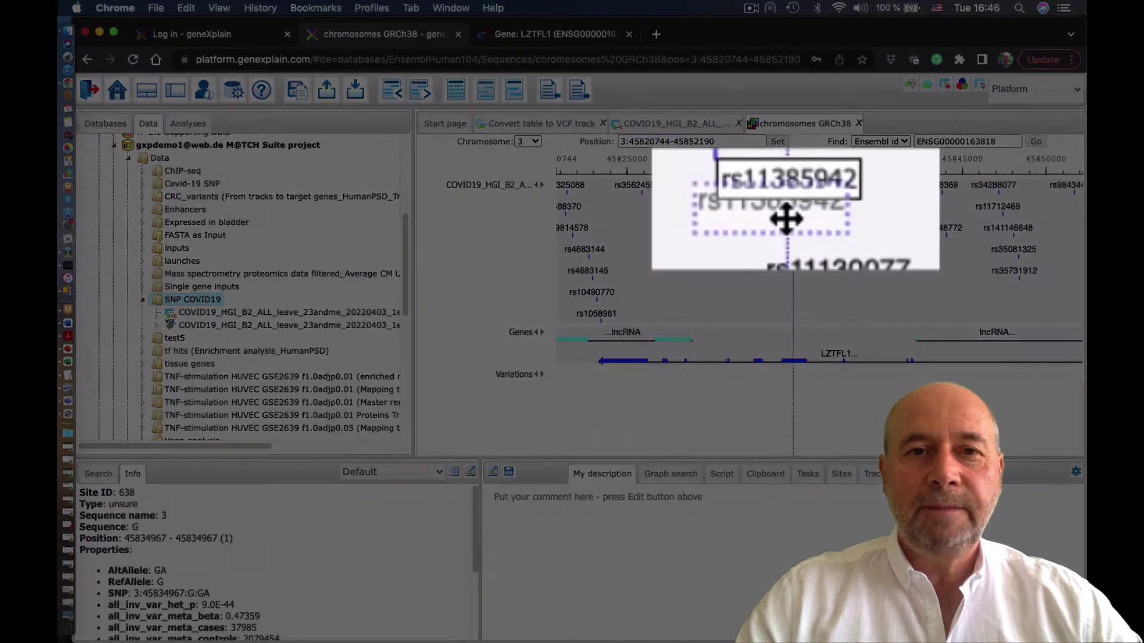
drag(252, 457, 257, 375)
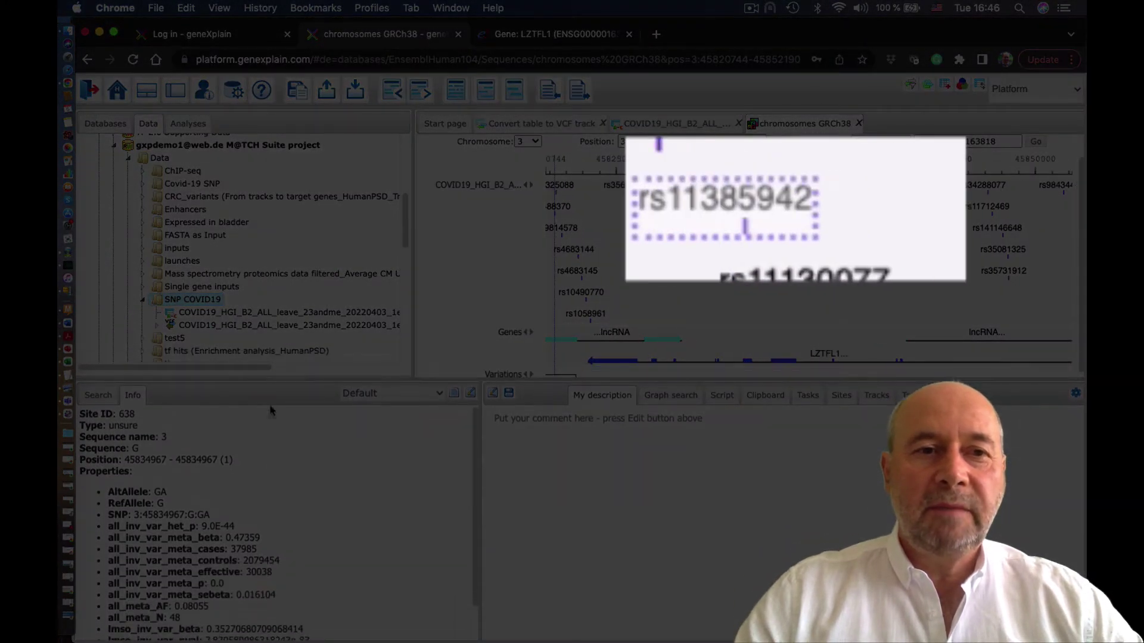
scroll(226, 607, down, 1)
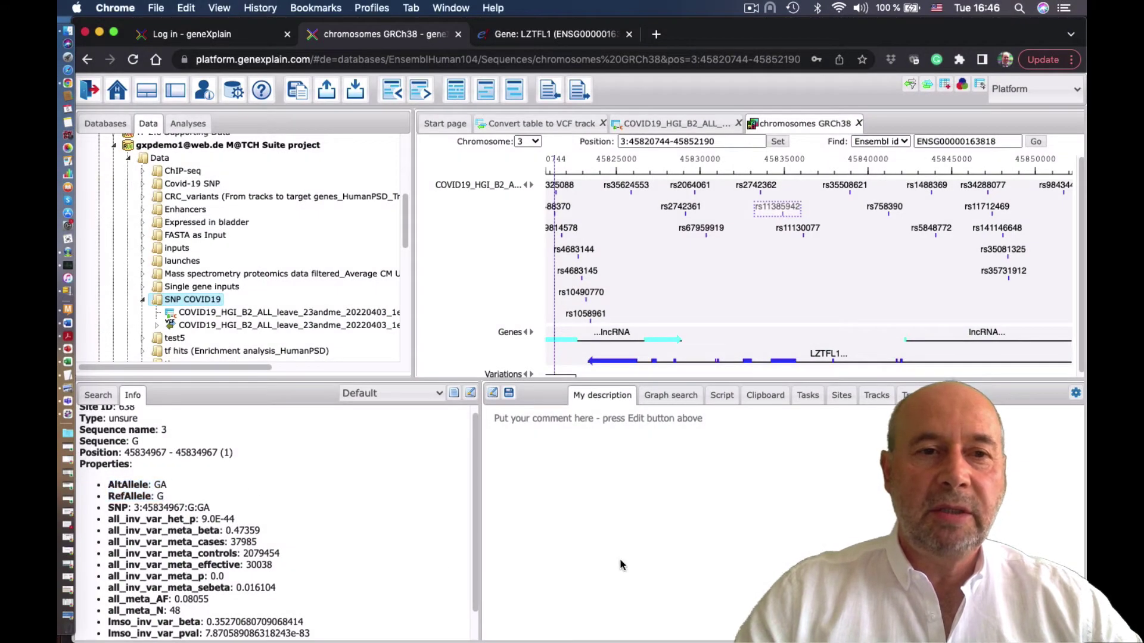
- Zoom in to the base sequence around rs11385942
click(422, 95)
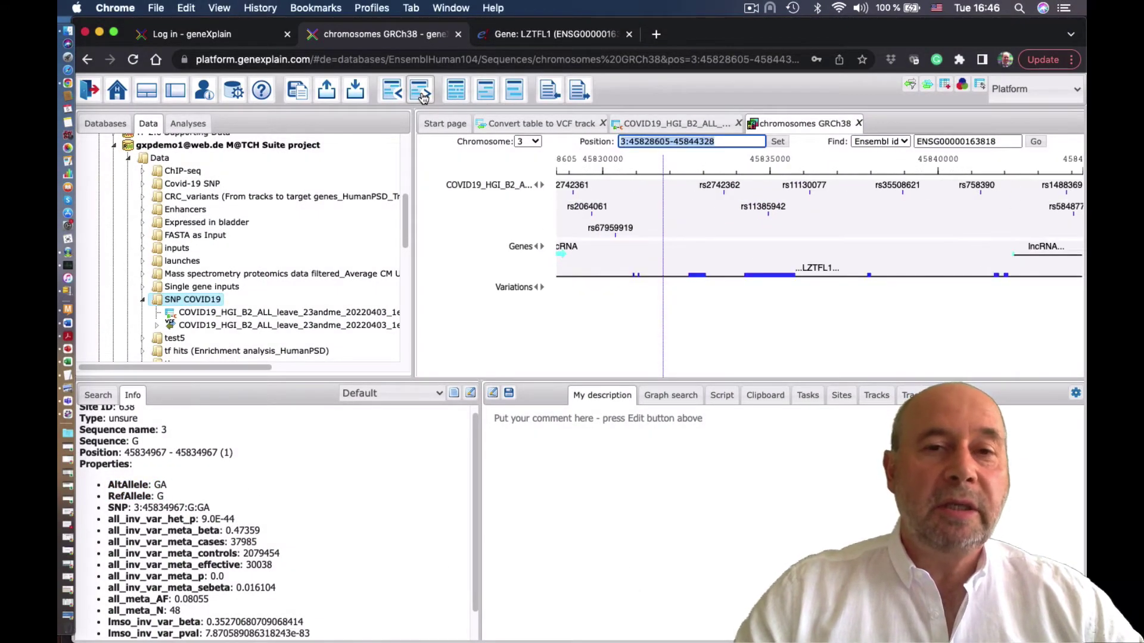
click(421, 96)
click(422, 96)
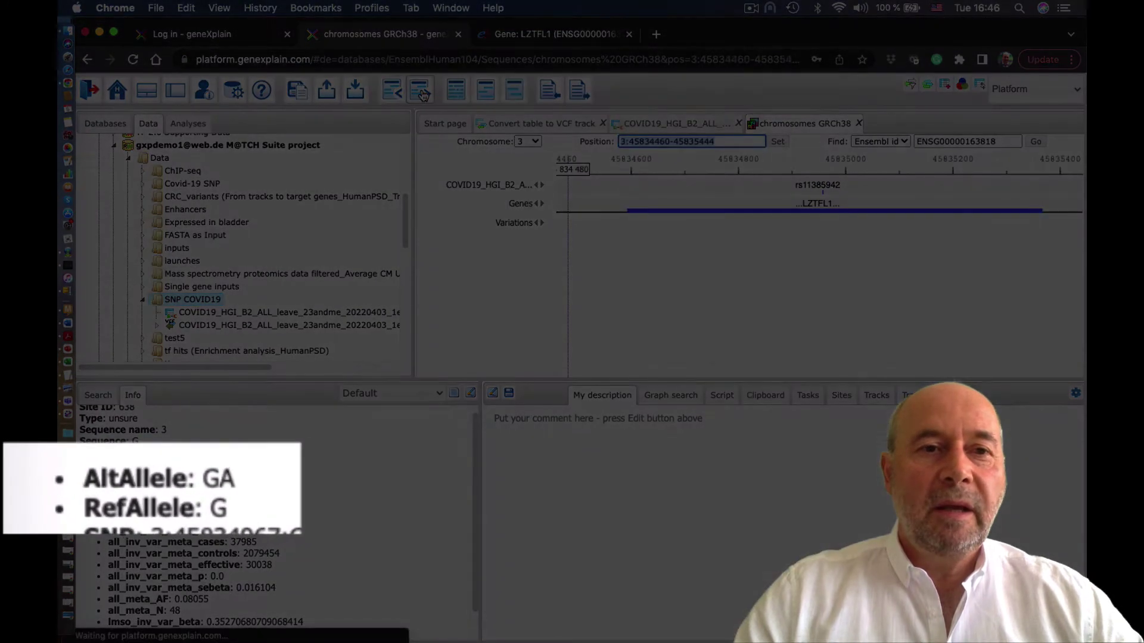
click(422, 95)
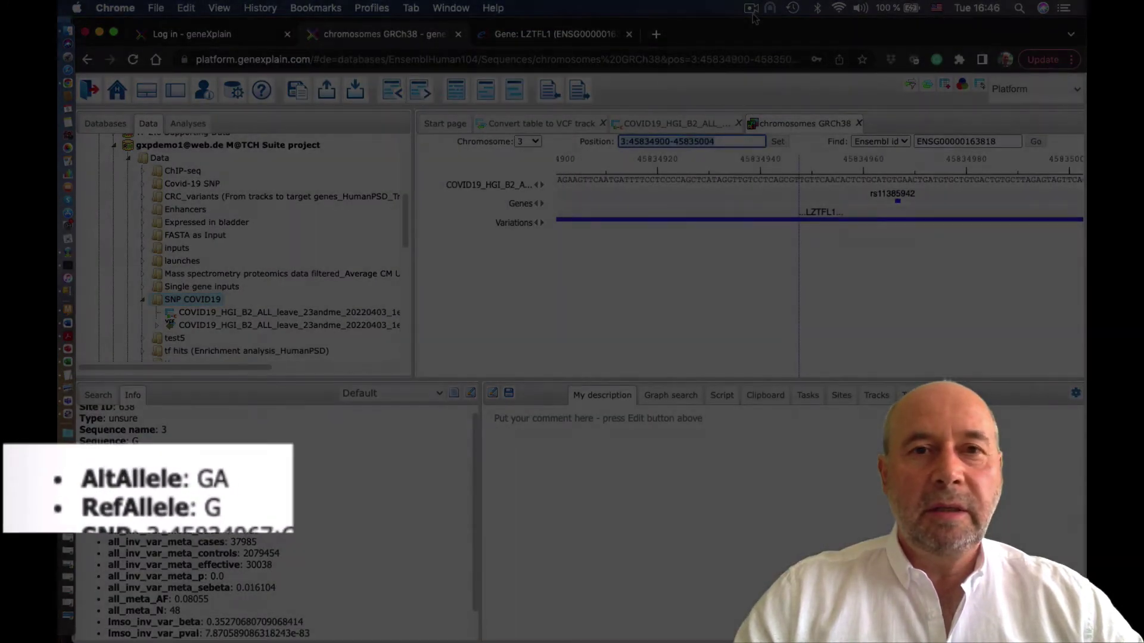
click(751, 8)
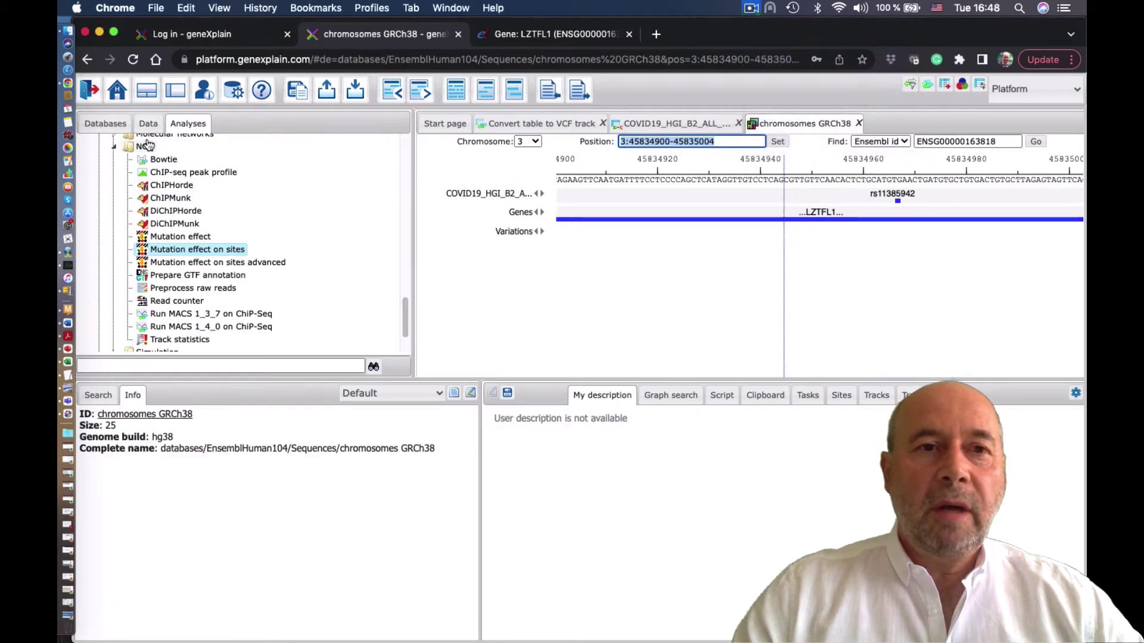
- Open the Mutation effect on TF binding sites analysis from the Genomic variants workflows
scroll(149, 145, up, 5)
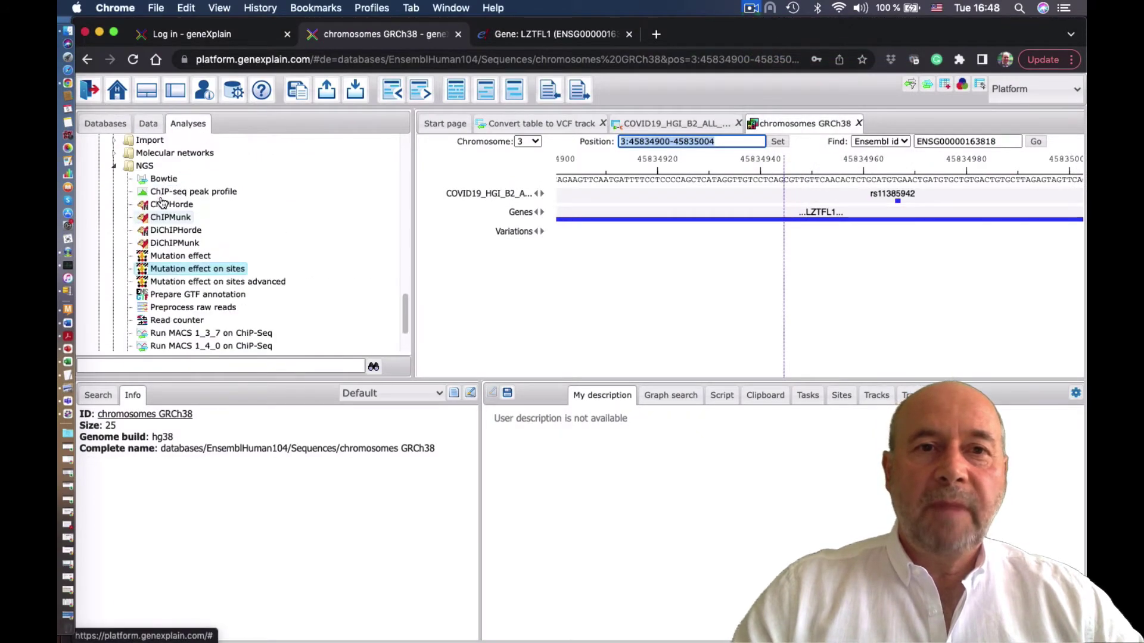
click(441, 124)
click(481, 385)
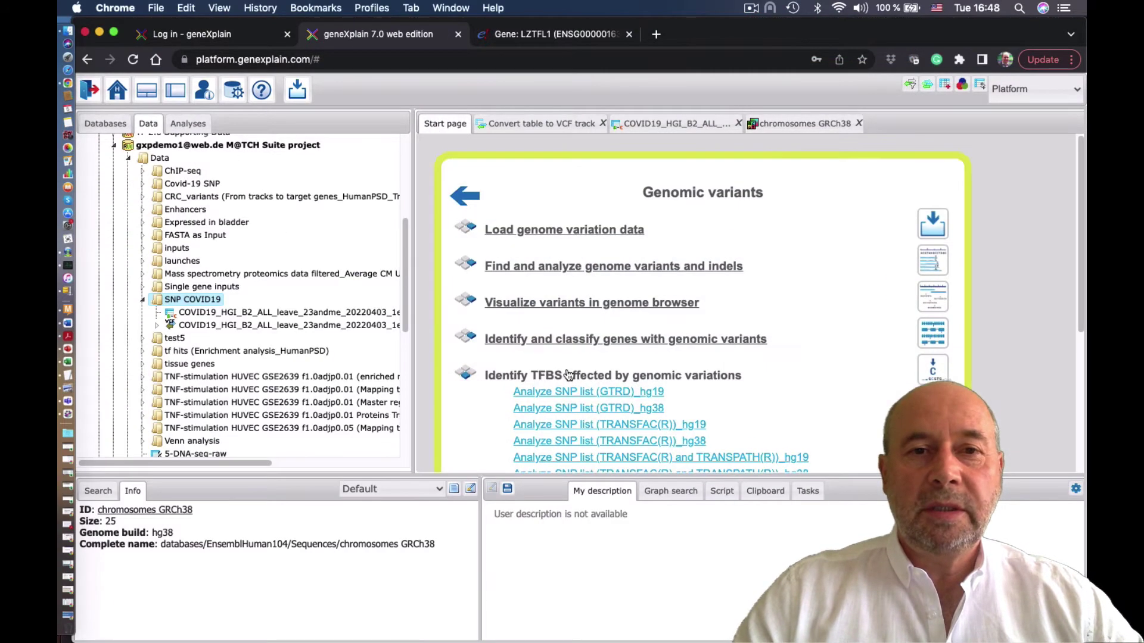
scroll(529, 391, down, 3)
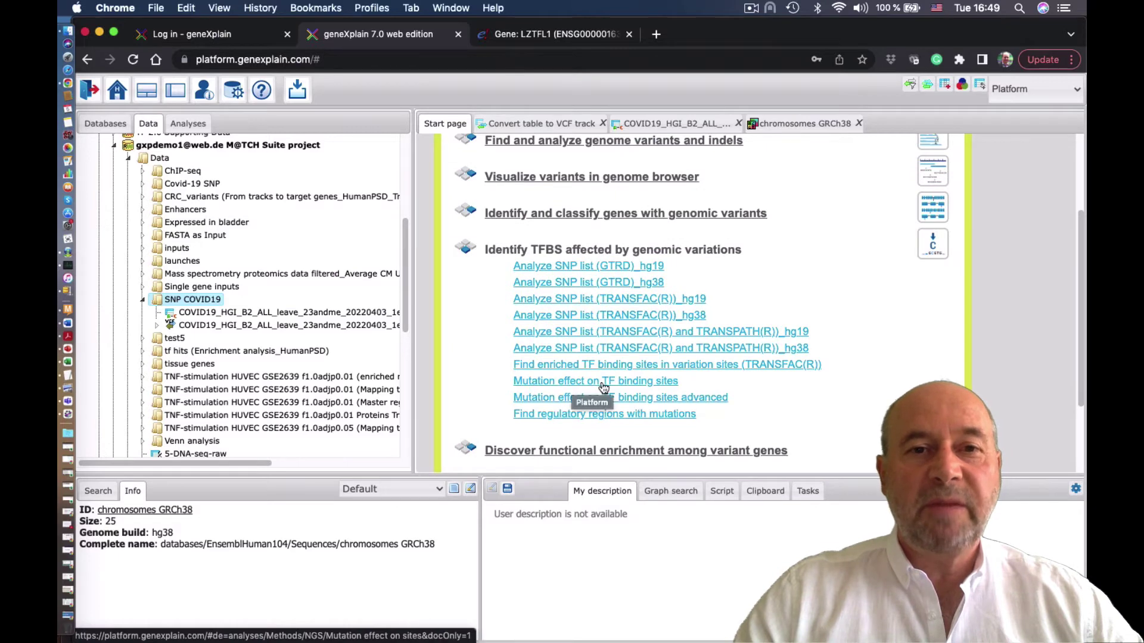
click(602, 387)
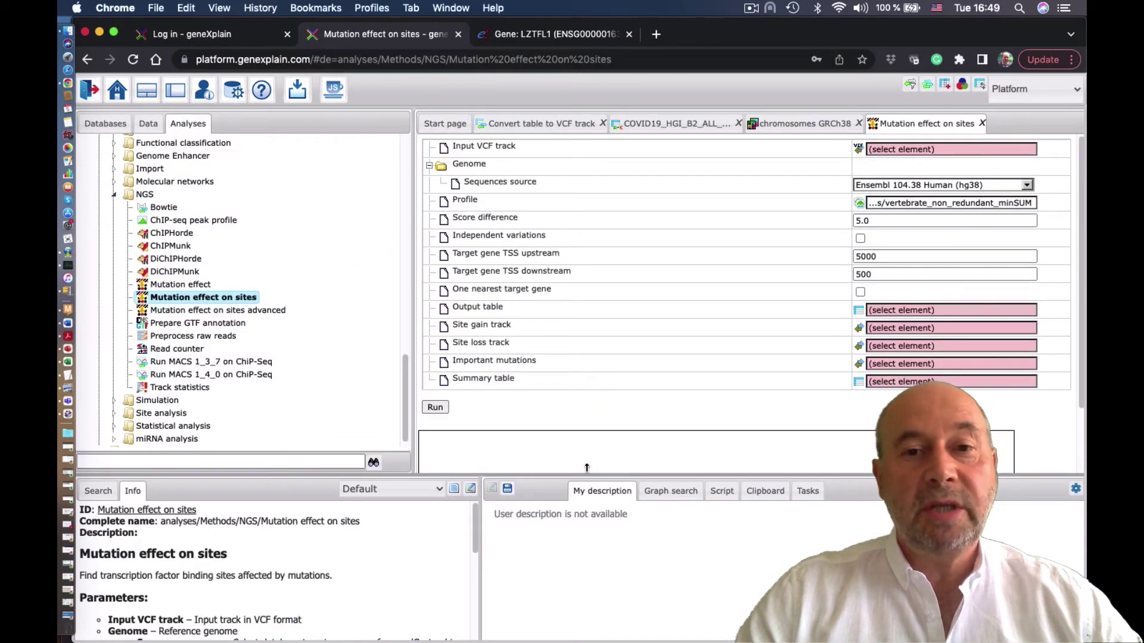
- Set the COVID19 VCF track and the TRANSFAC vertebrate_human_p0.001 profile as analysis inputs
drag(587, 468, 587, 444)
click(149, 123)
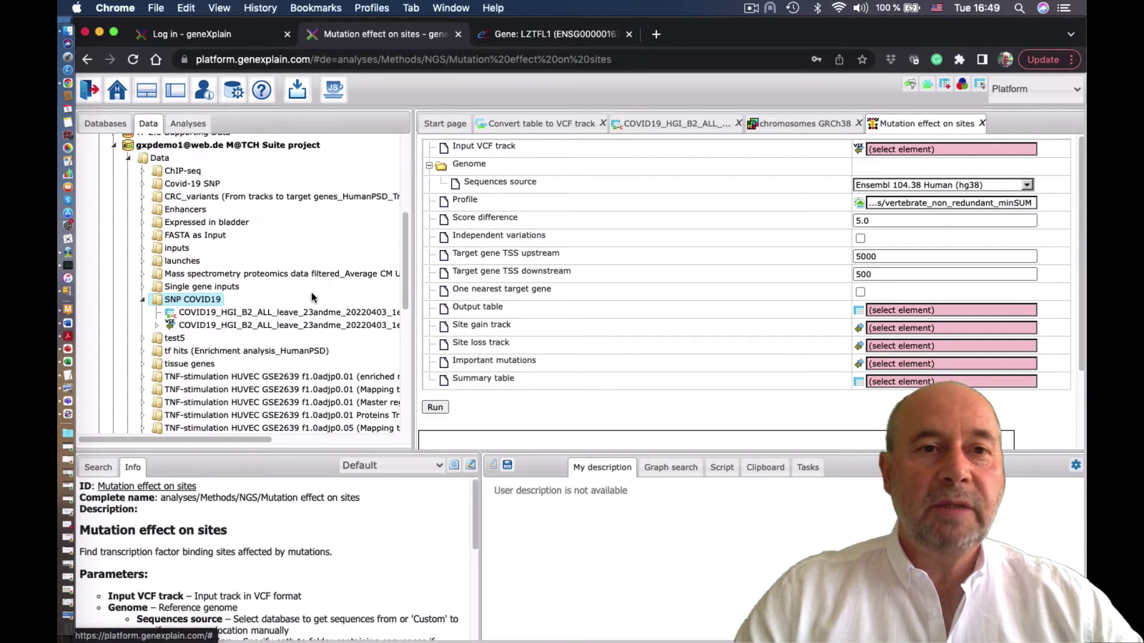
drag(286, 325, 945, 150)
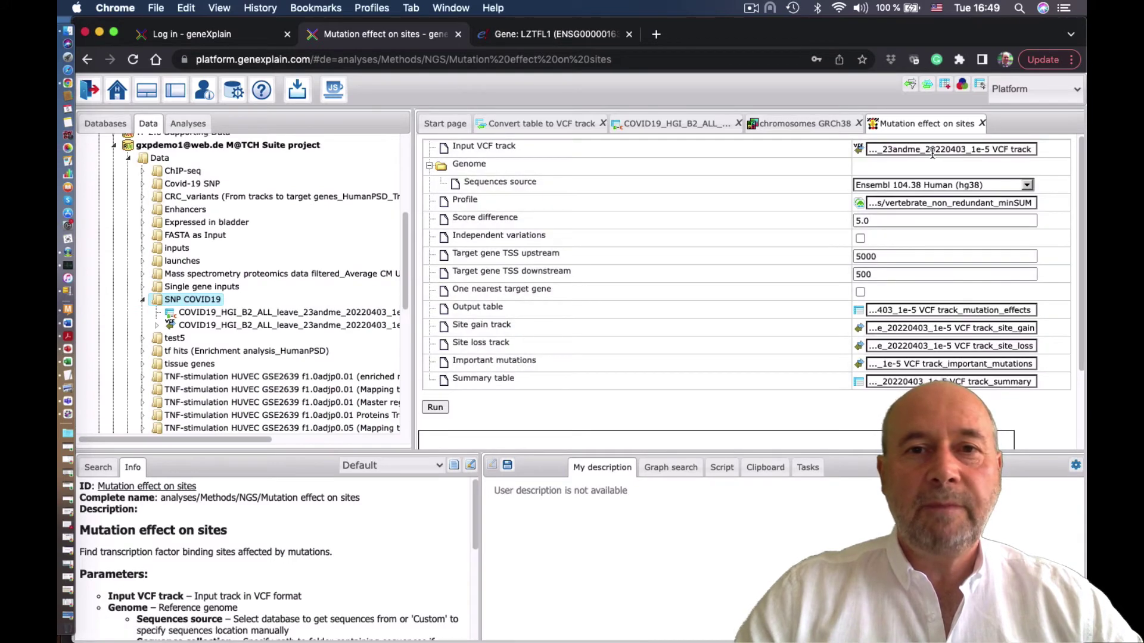
click(106, 124)
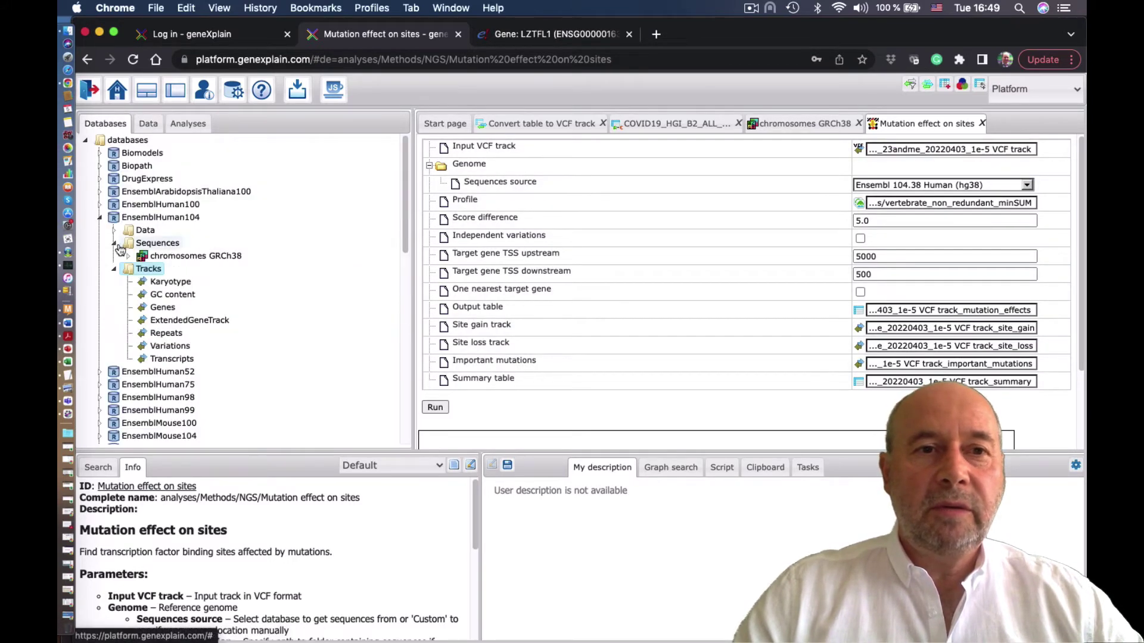
scroll(118, 247, down, 5)
click(100, 349)
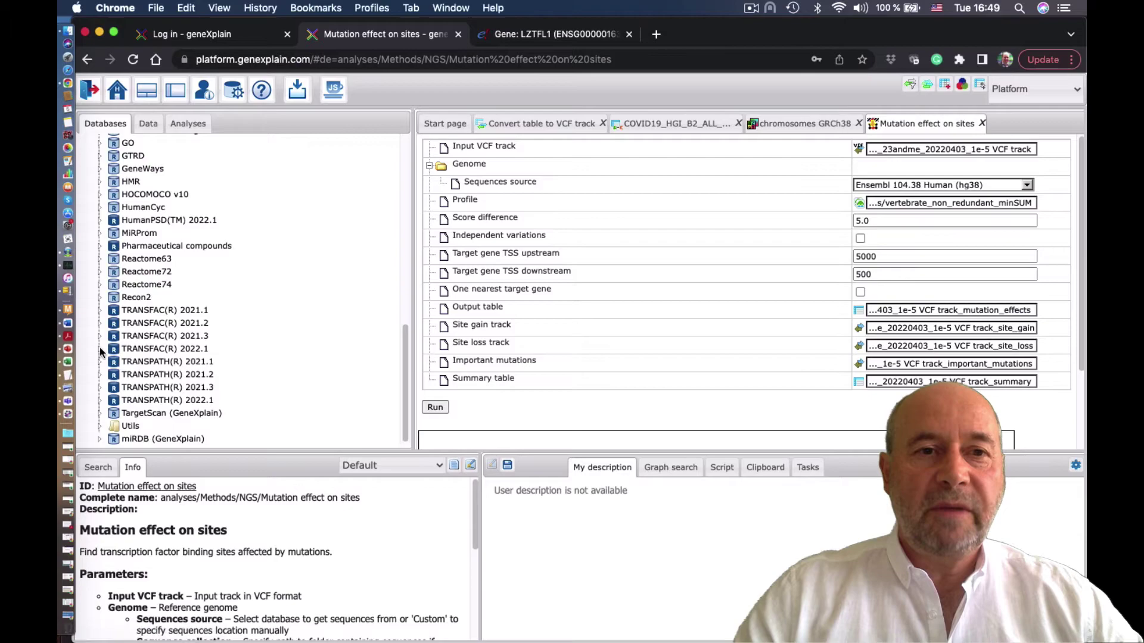
scroll(182, 338, down, 3)
double_click(179, 334)
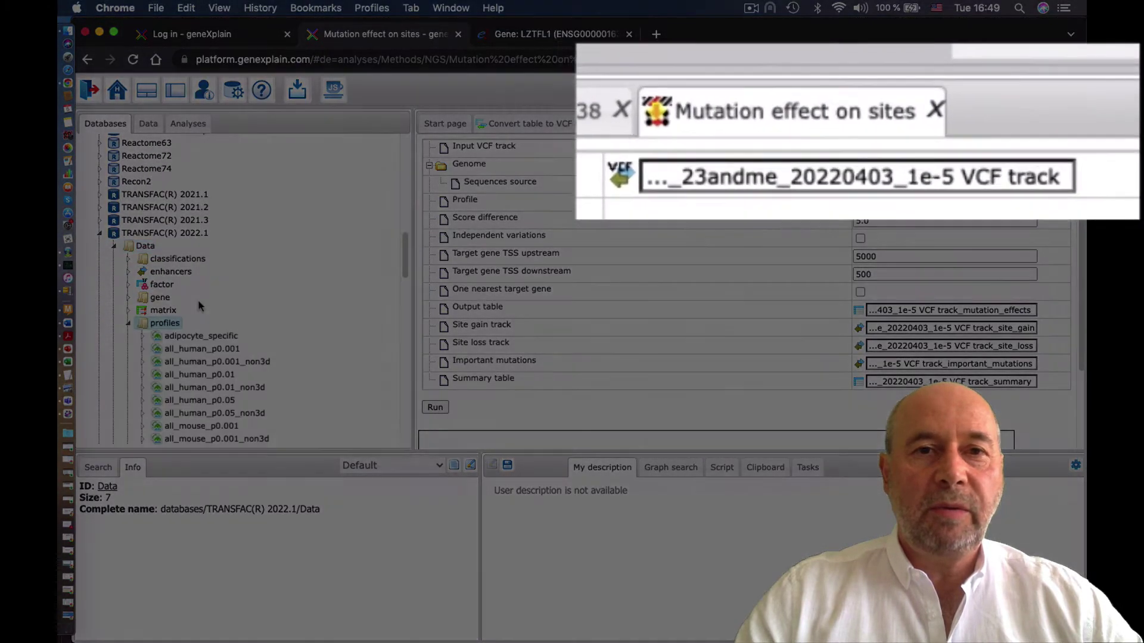
scroll(191, 335, down, 5)
scroll(191, 335, down, 10)
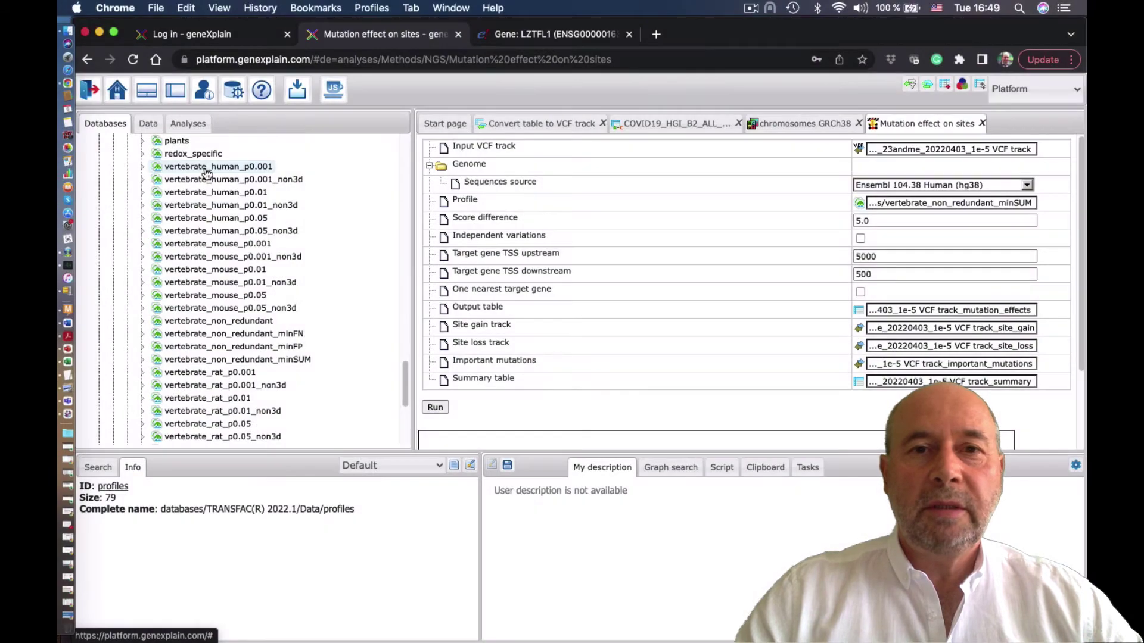
drag(954, 208, 952, 206)
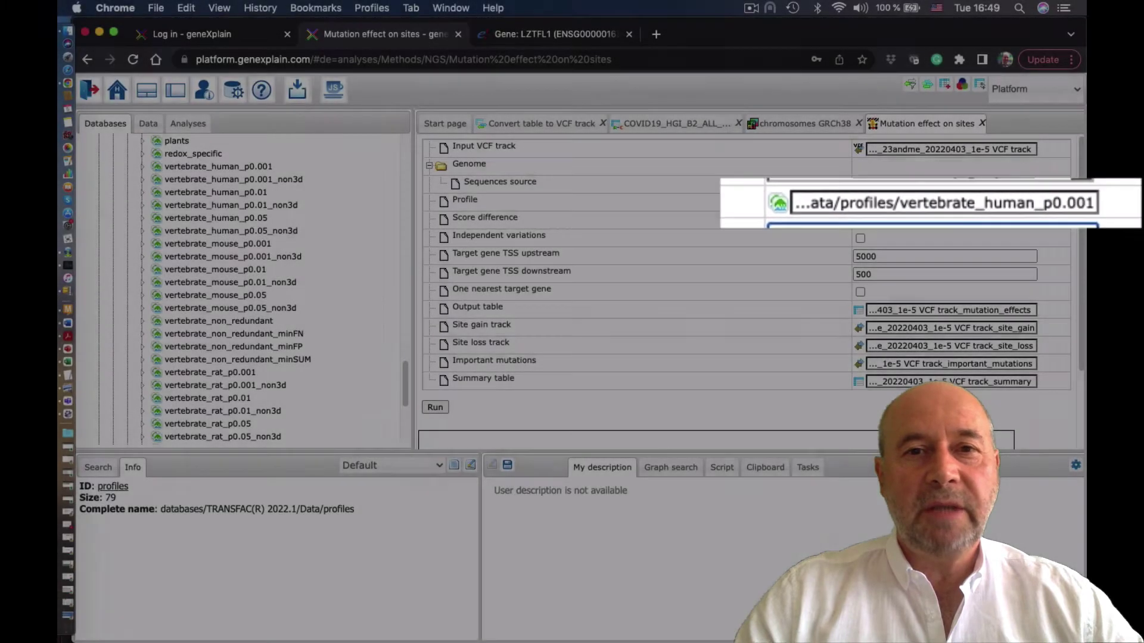
- Set the score difference to 0.9 and run the analysis
click(951, 220)
text(0.9)
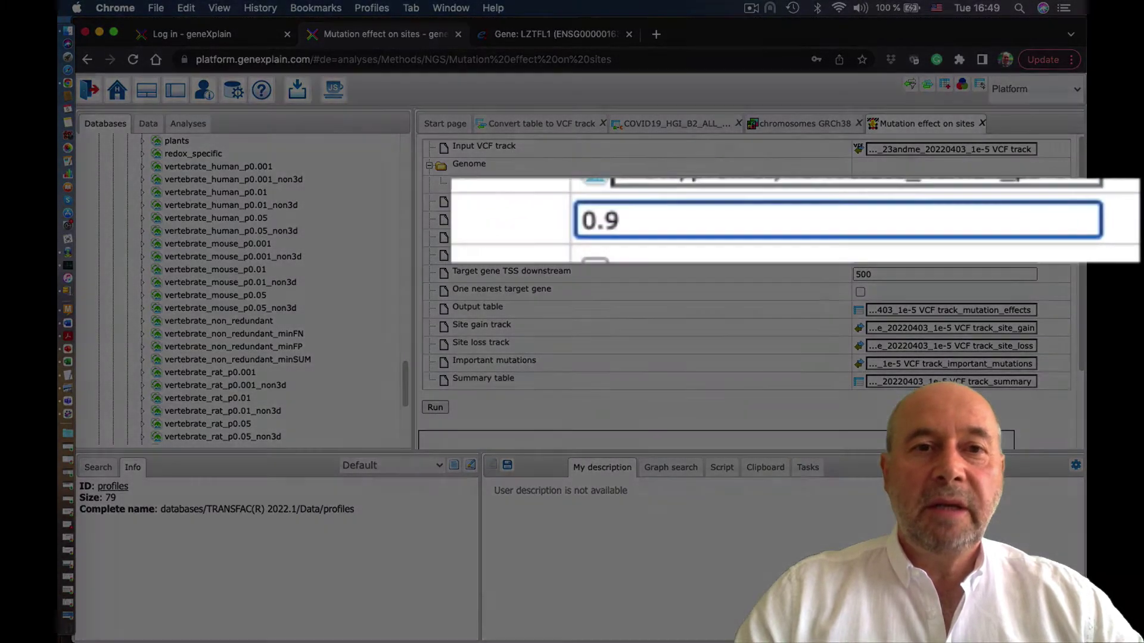
key(Return)
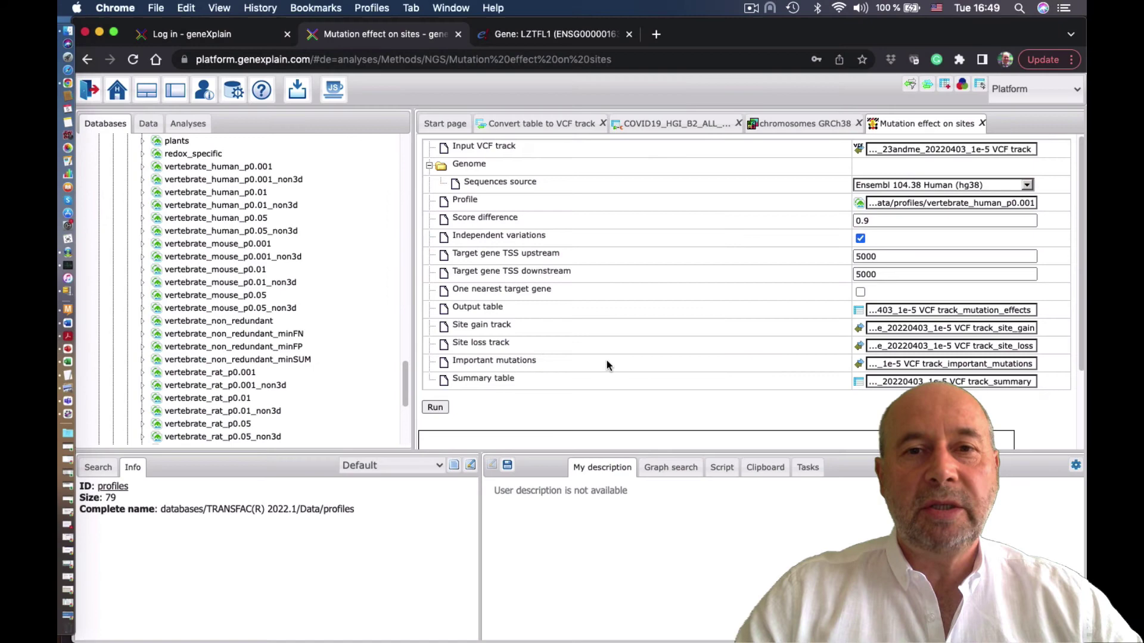
click(435, 407)
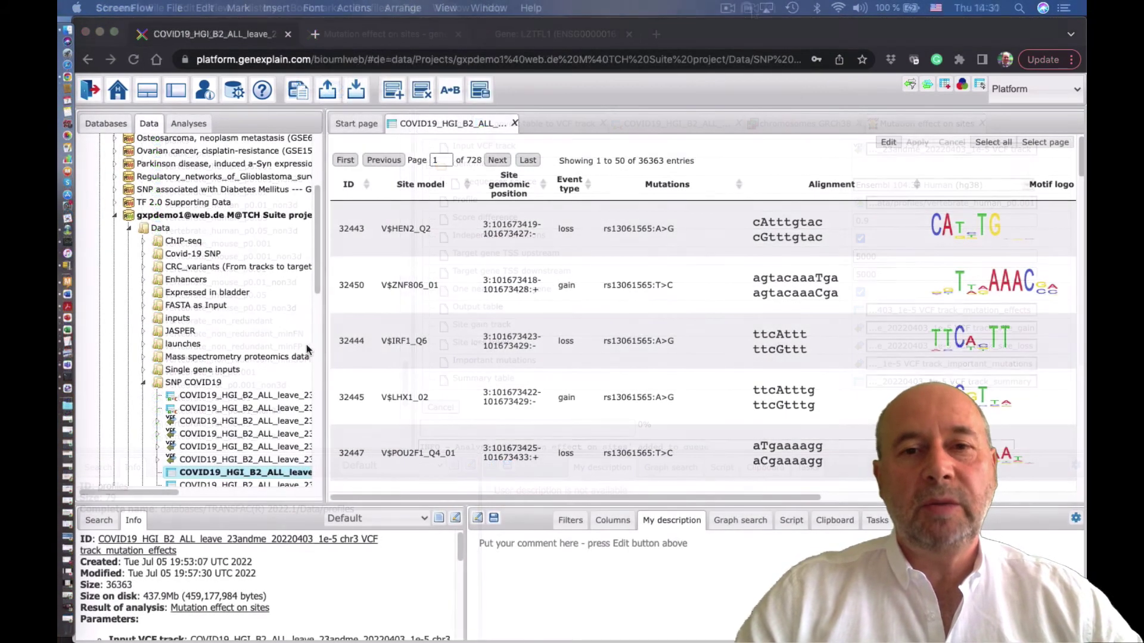
- Widen the results table and filter its Mutations column for the substring rs11385942
drag(322, 345, 106, 339)
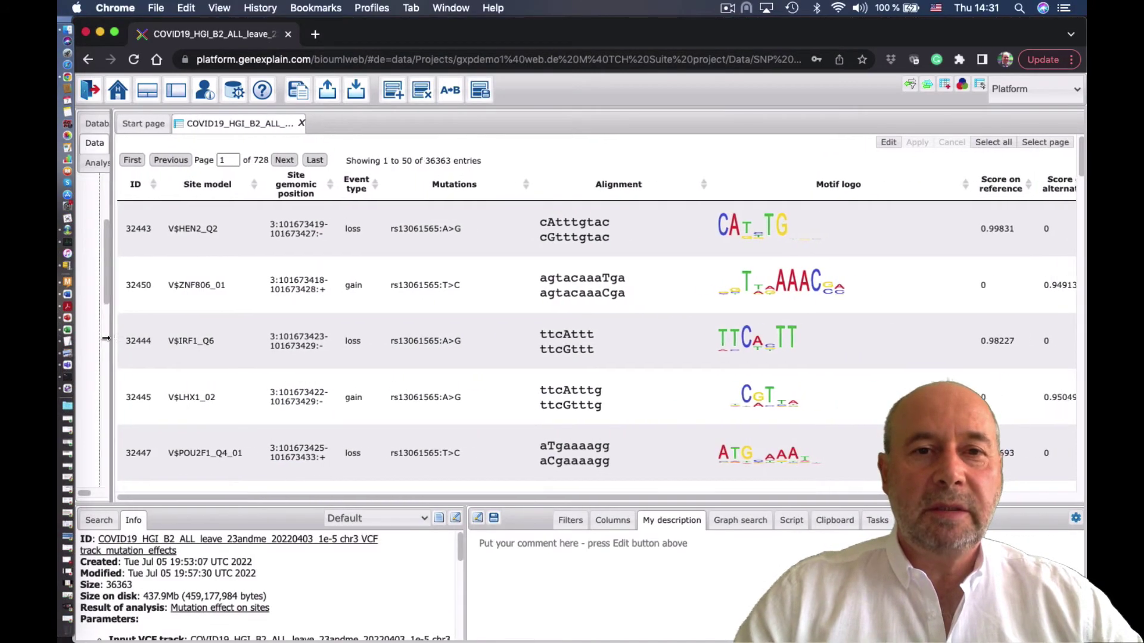
drag(345, 497, 313, 502)
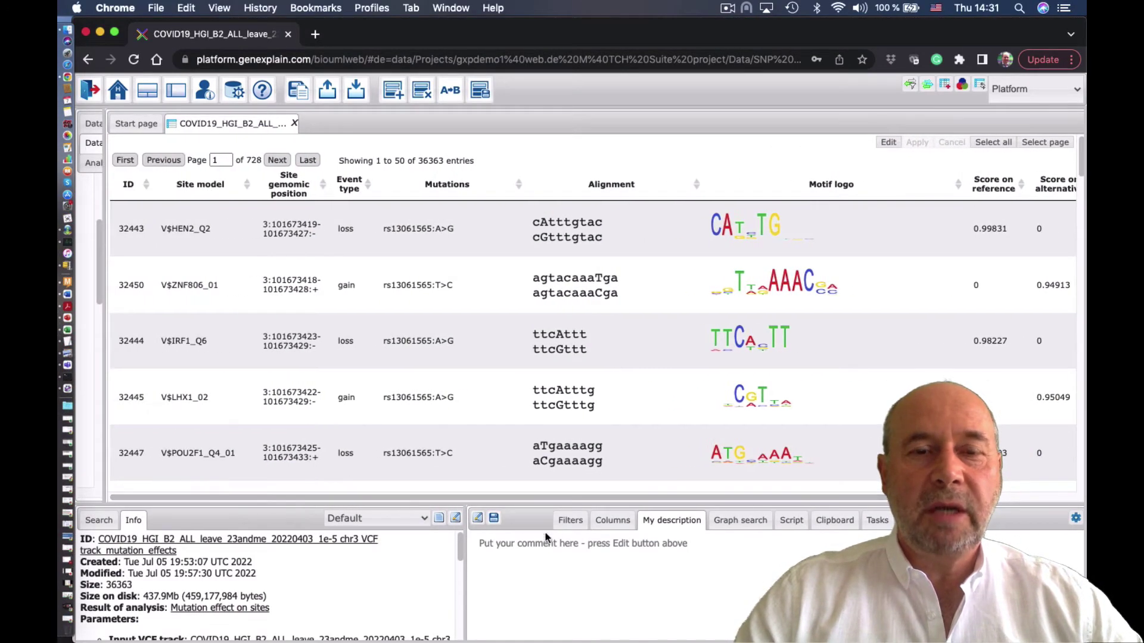
click(570, 520)
click(566, 557)
scroll(554, 596, down, 2)
click(560, 623)
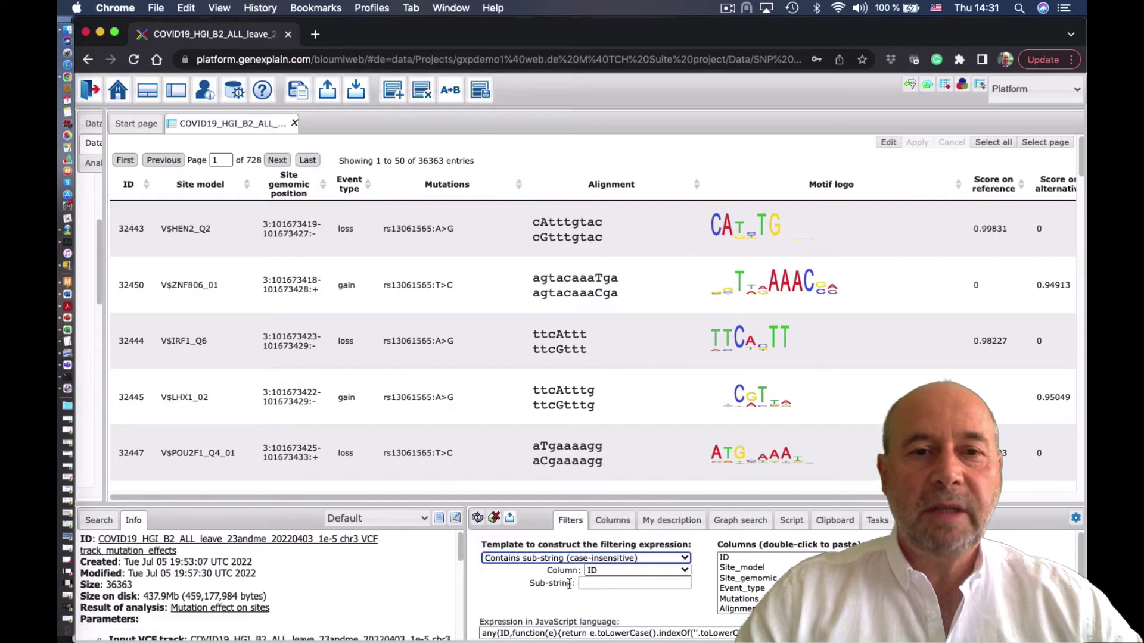
click(608, 570)
click(620, 615)
click(597, 586)
text(rs11385942)
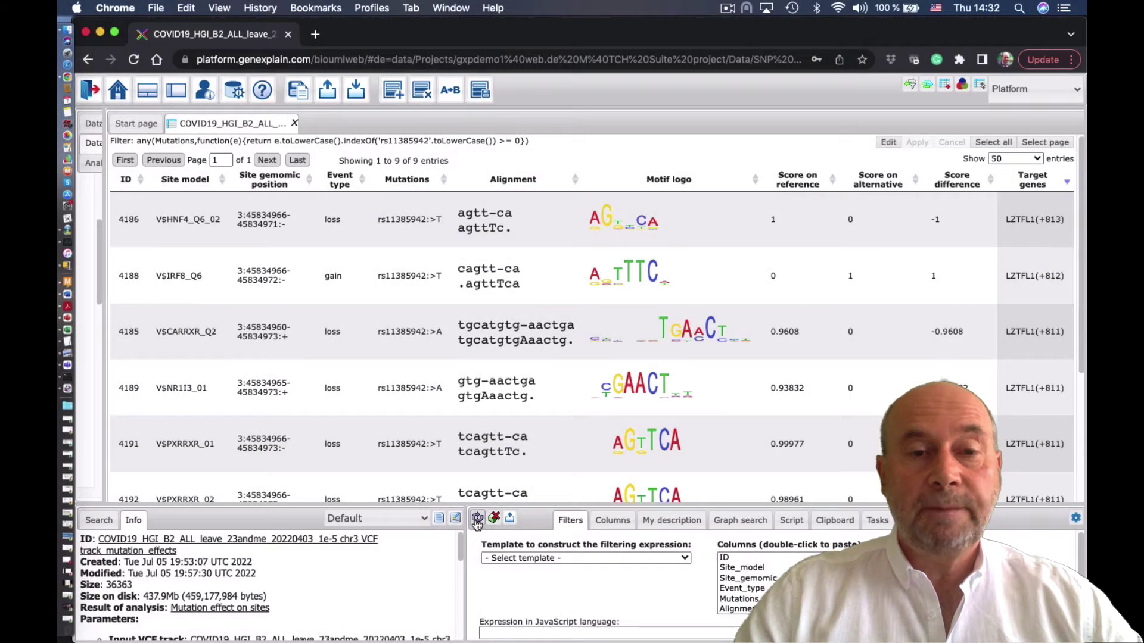
- Select the V$VDR_02 loss and V$IRF3_Q3 gain rows in the filtered table
scroll(293, 444, down, 5)
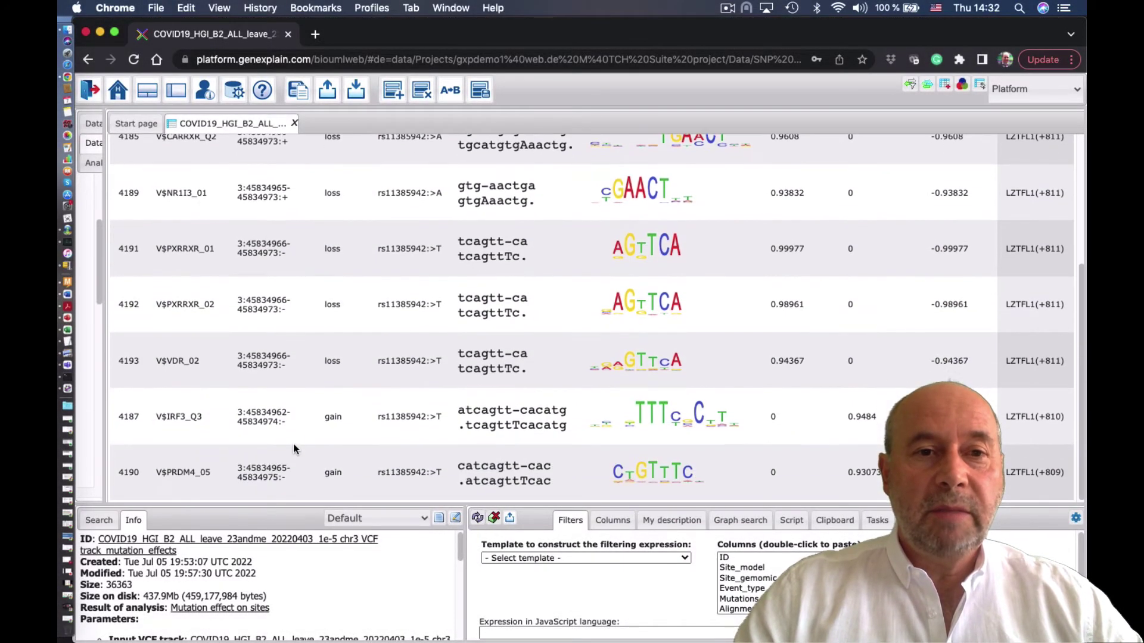
click(237, 381)
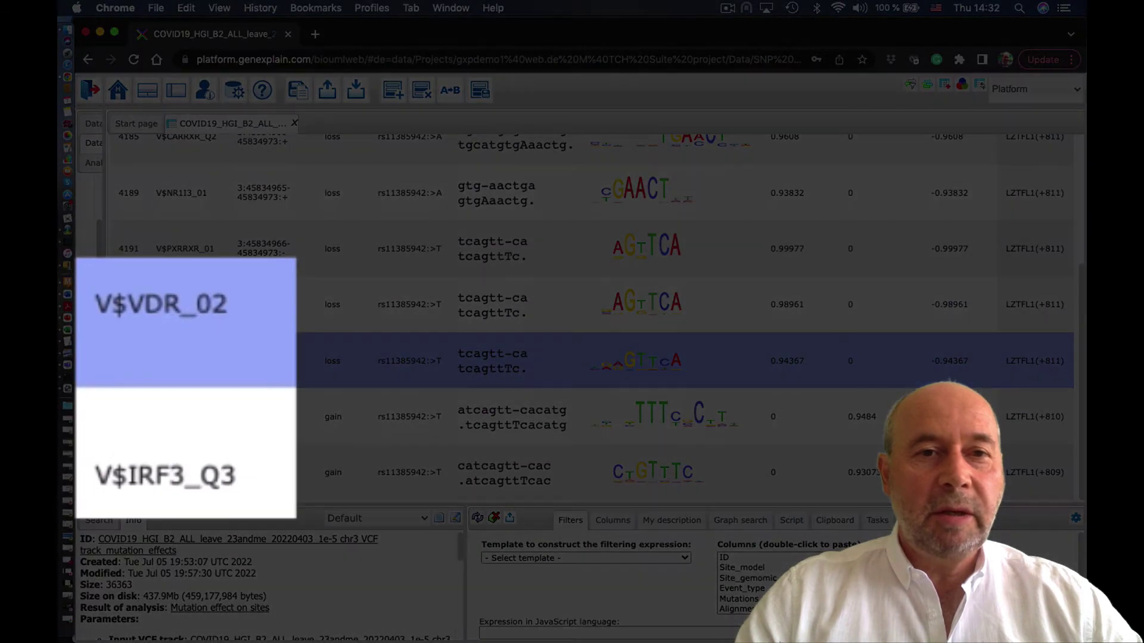
click(238, 417)
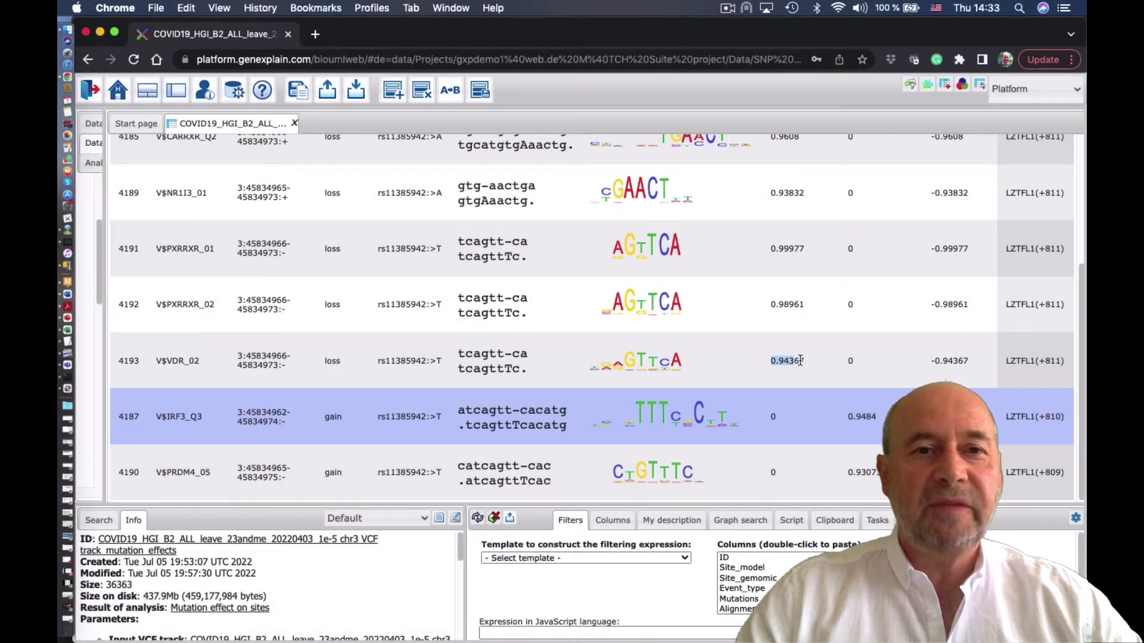
click(799, 364)
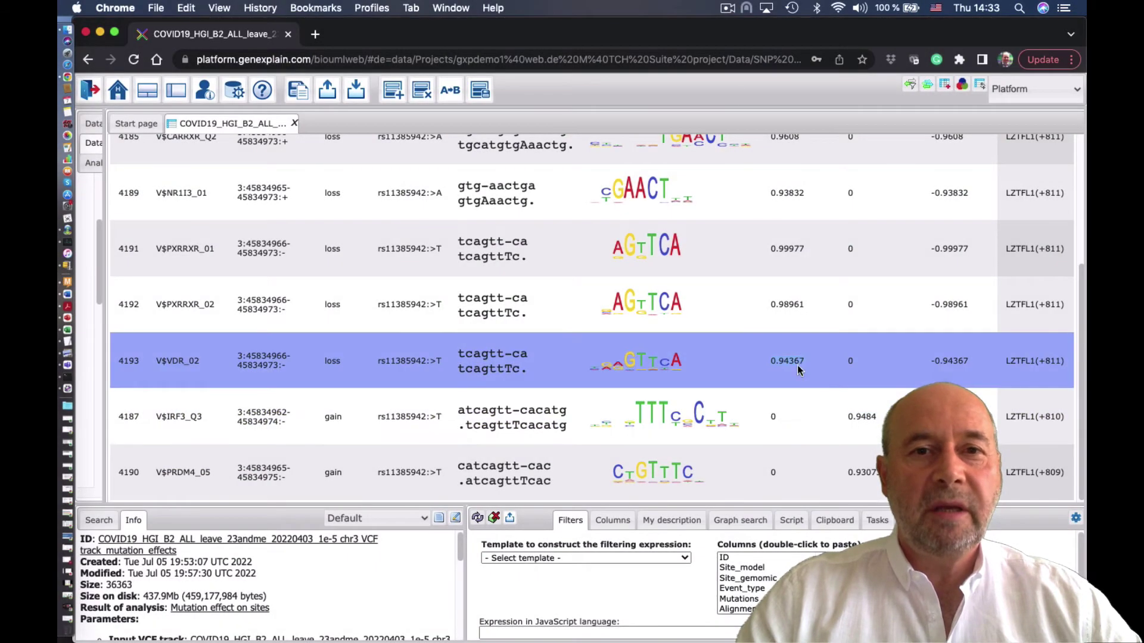
click(726, 10)
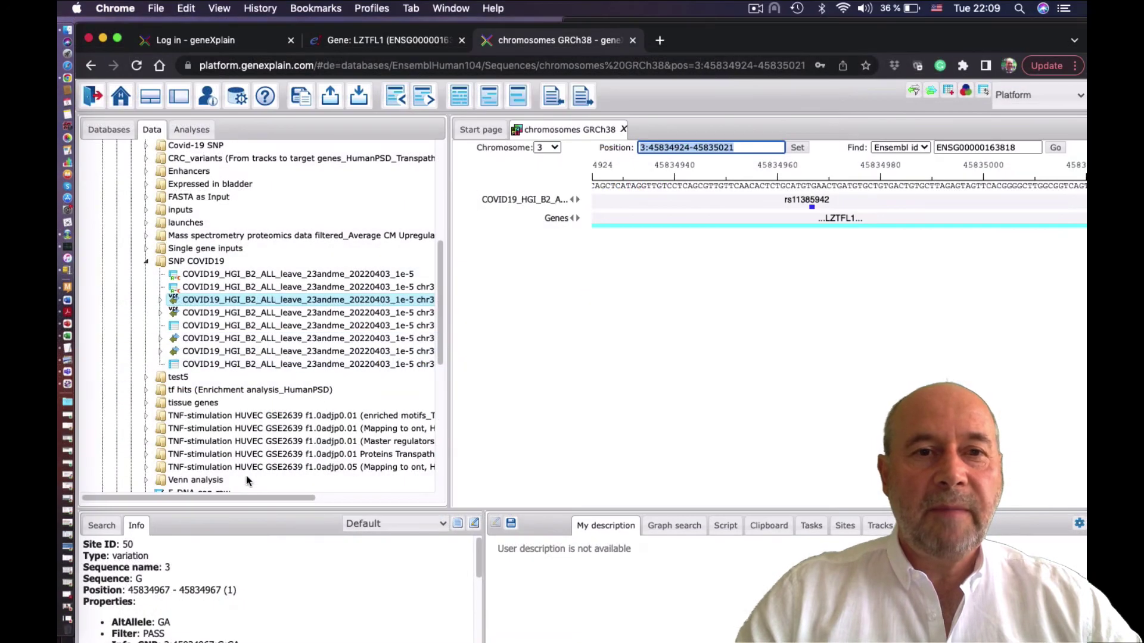
- Add the site gain/loss tracks to the genome browser and inspect the V$VDR_02 site details
drag(250, 498, 366, 501)
drag(330, 339, 825, 270)
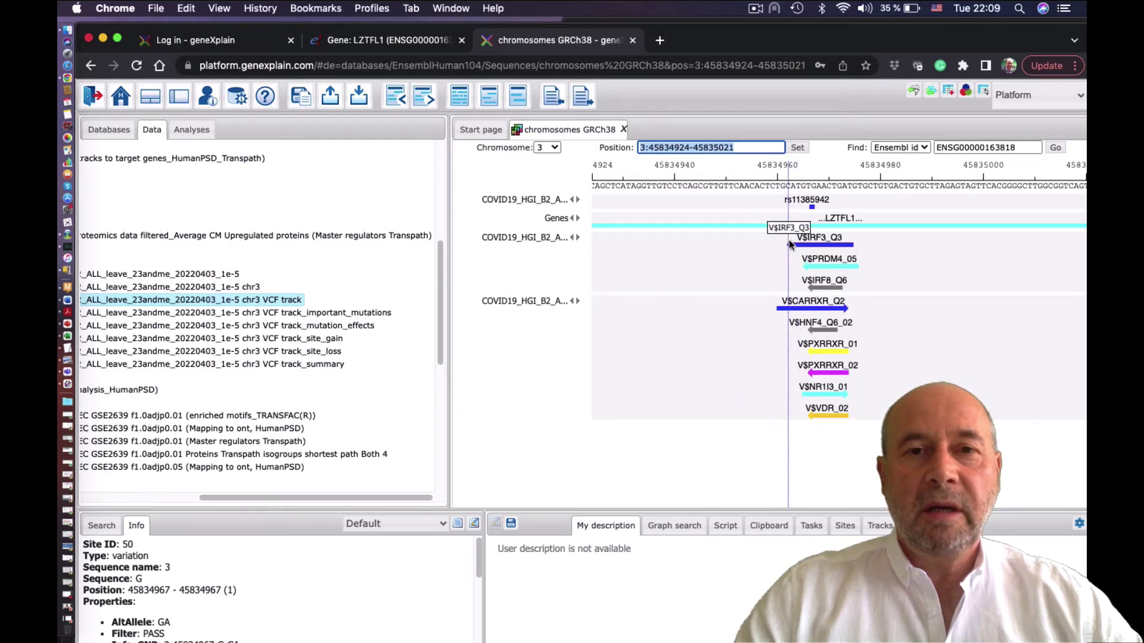
click(826, 411)
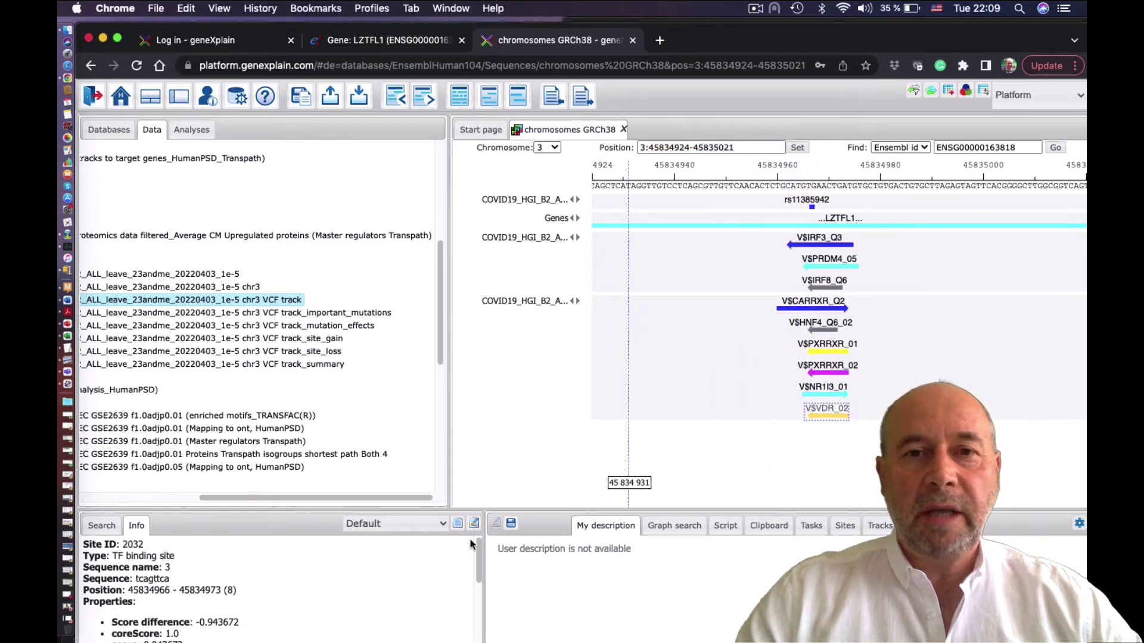
drag(246, 509, 246, 425)
scroll(216, 547, down, 3)
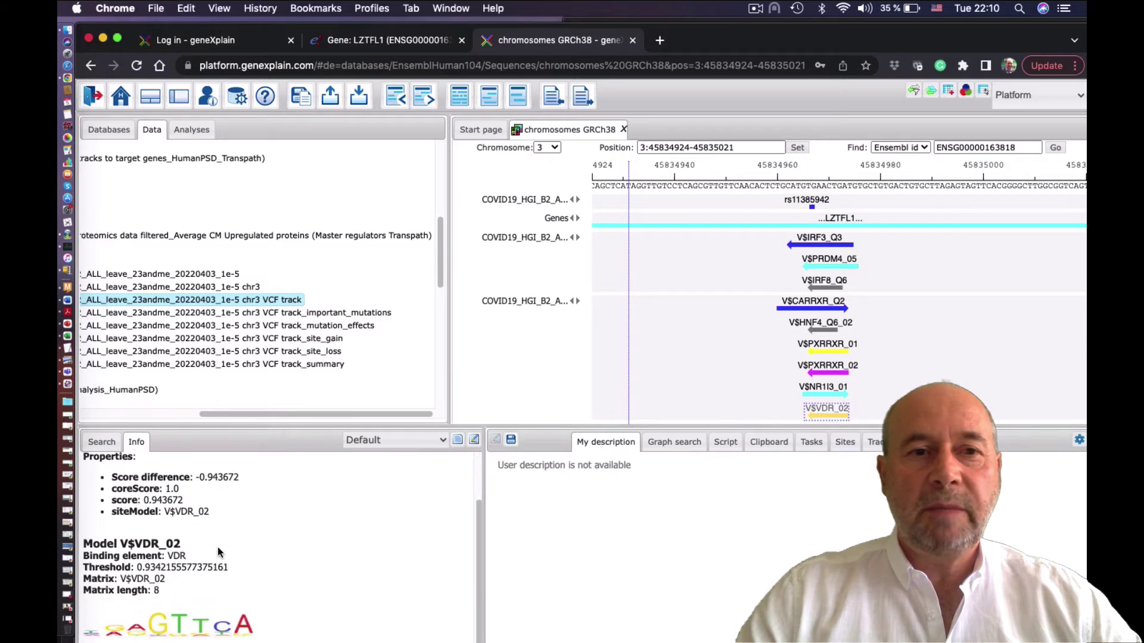
scroll(216, 579, up, 1)
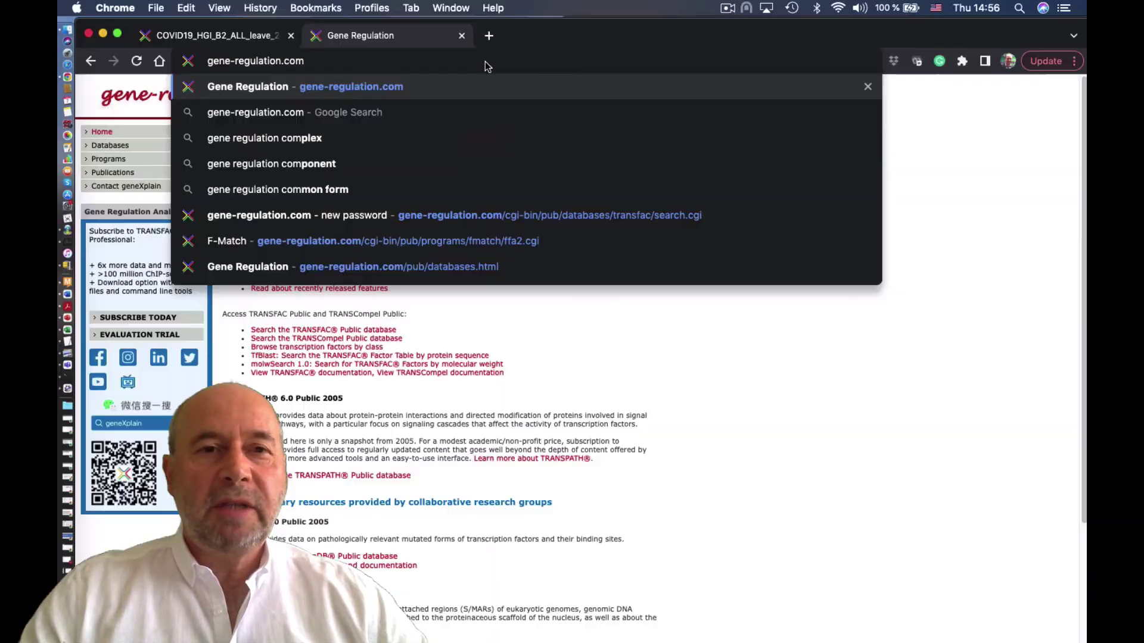
- Go to gene-regulation.com, log in with saved credentials, and open the TRANSFAC Public search
key(Return)
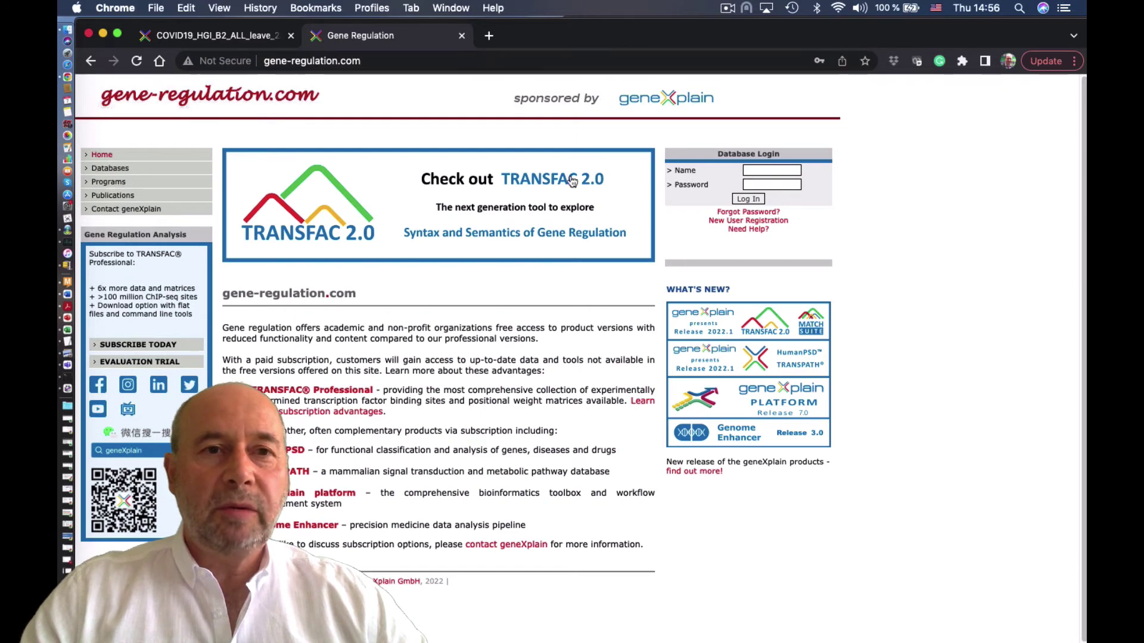
click(771, 170)
click(793, 197)
click(748, 199)
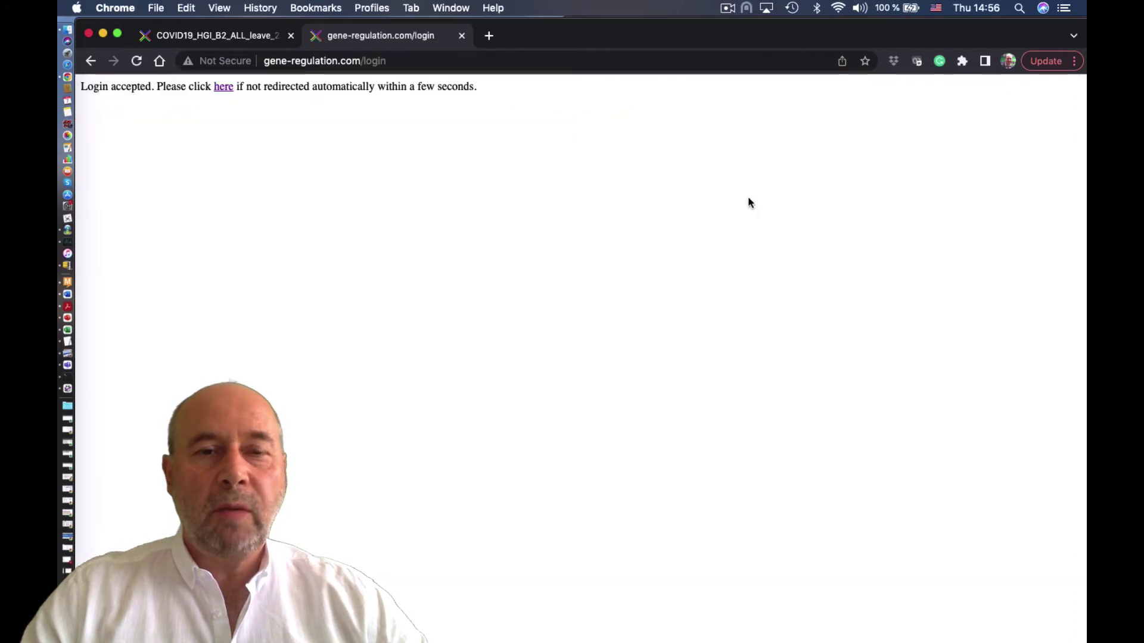
click(110, 145)
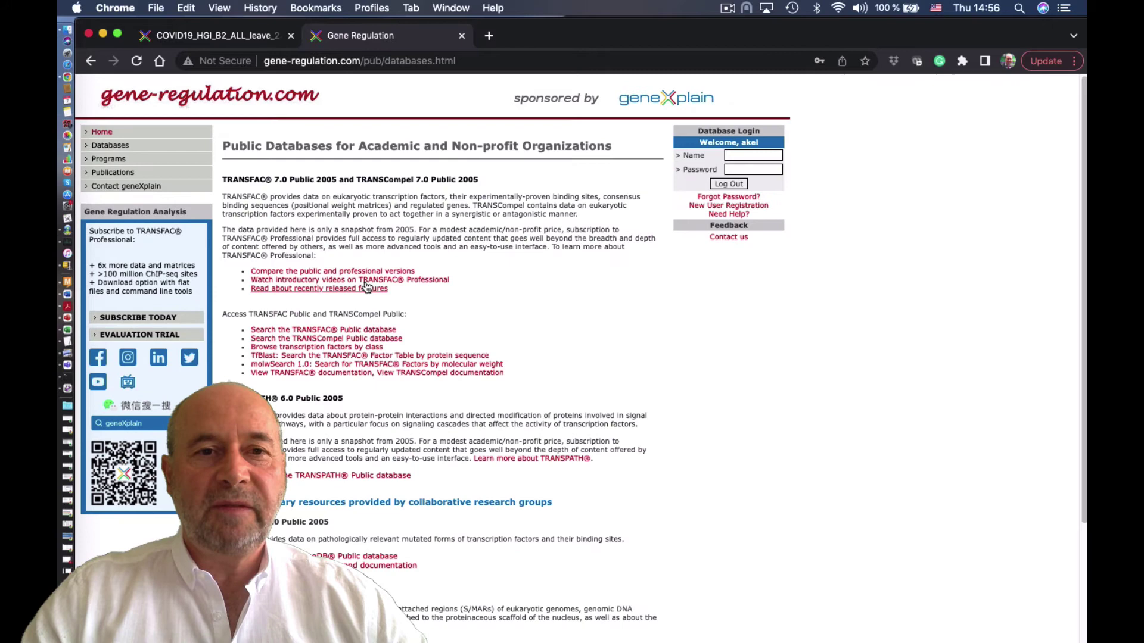
click(349, 330)
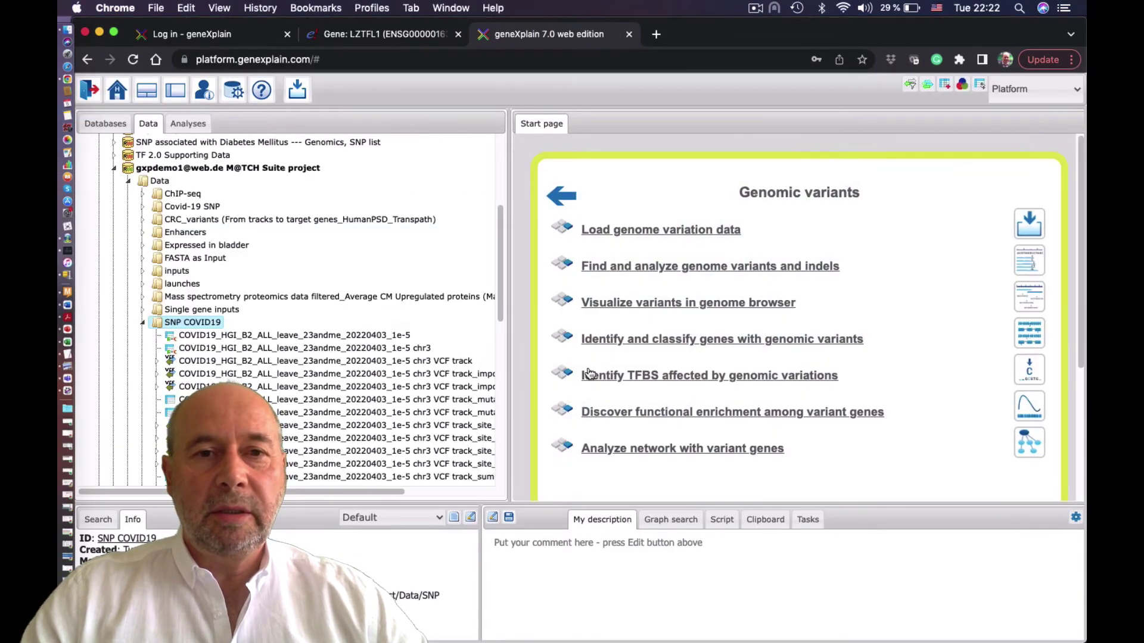
- Open the Mutation effect on TF binding sites analysis with the COVID19 VCF track as input
click(640, 377)
scroll(650, 427, down, 4)
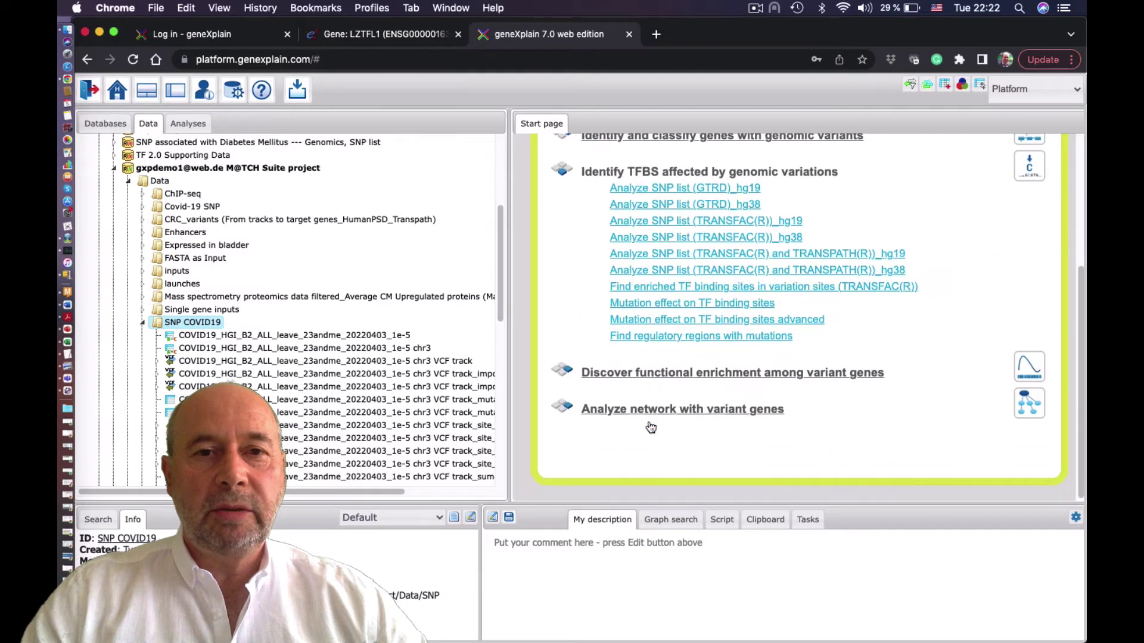
click(693, 308)
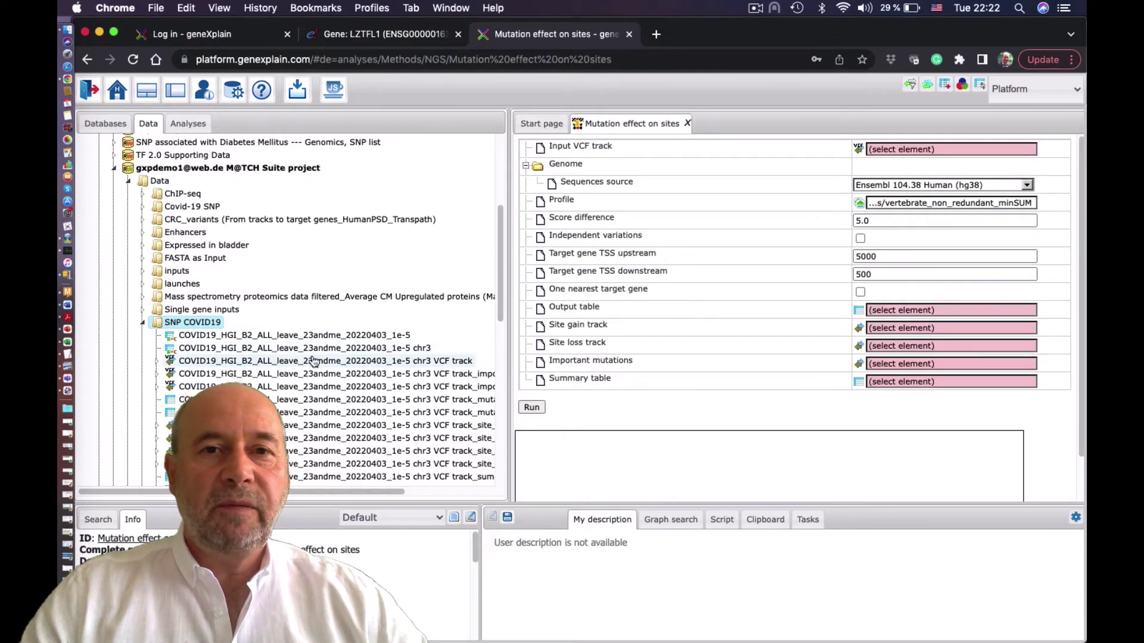
drag(314, 362, 931, 145)
- Use the TRANSFAC(R) (public) vertebrate_human_p0.001 profile as the analysis profile
click(105, 124)
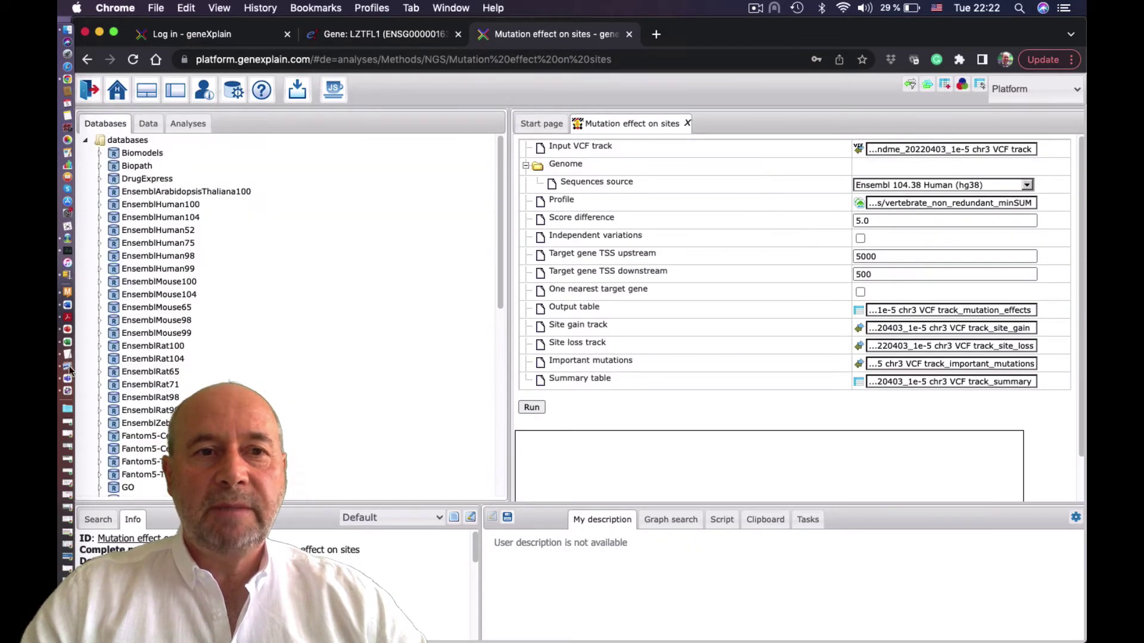
scroll(382, 353, down, 15)
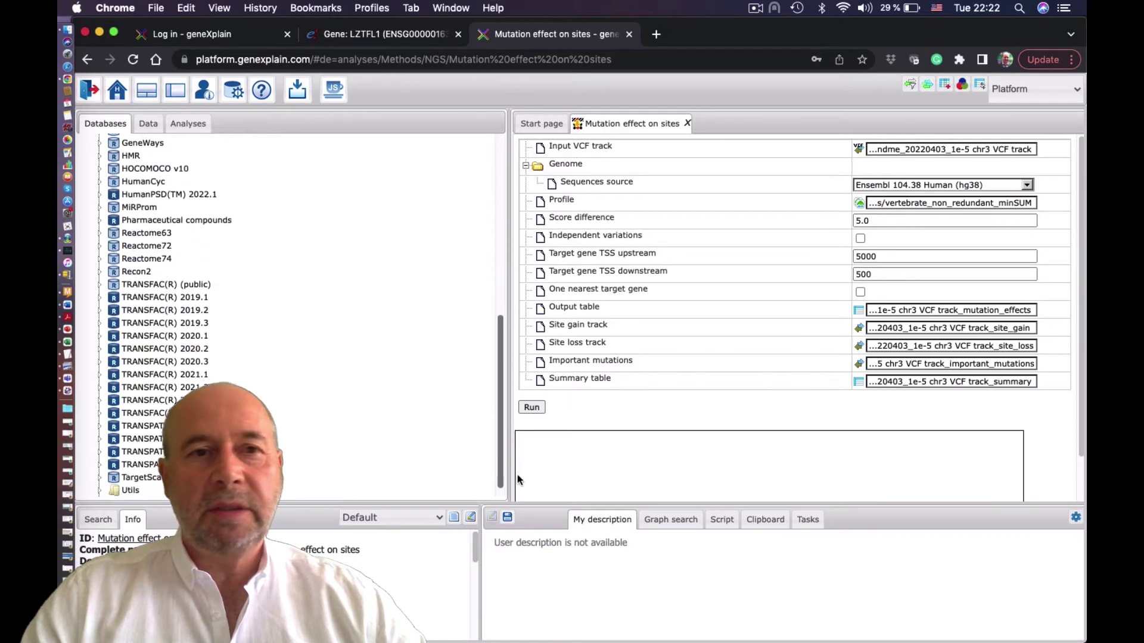
click(129, 284)
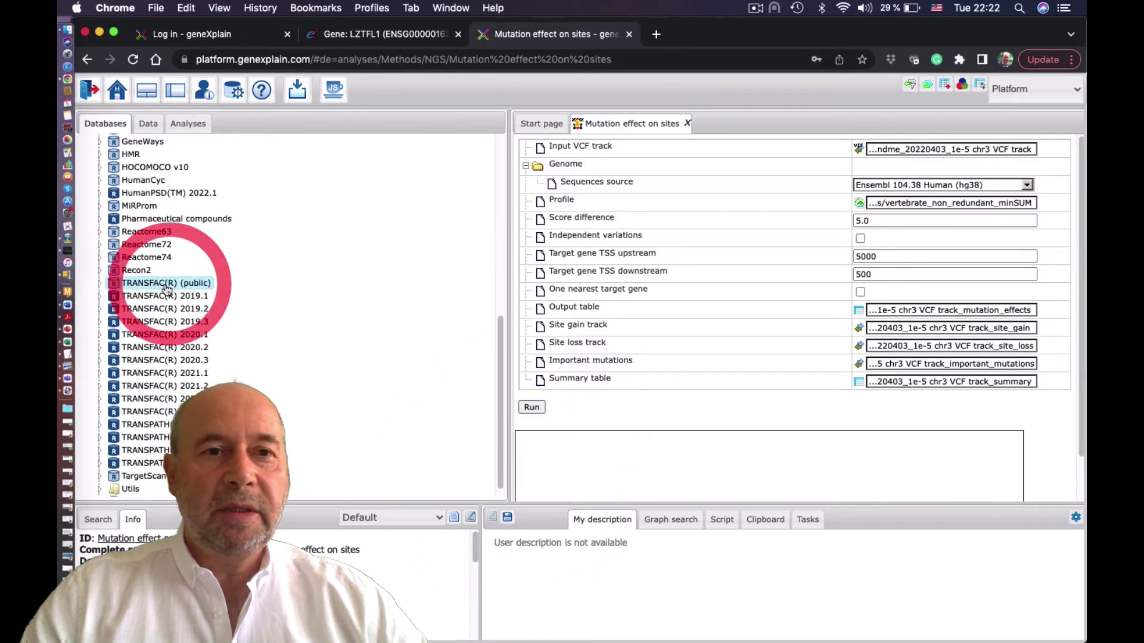
click(101, 284)
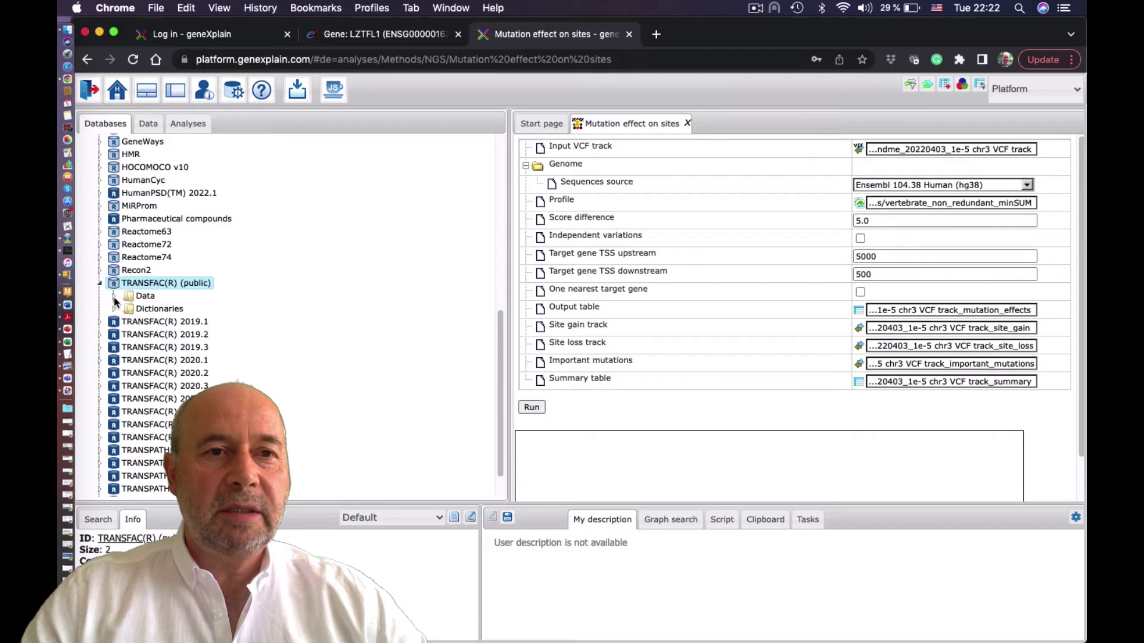
click(116, 296)
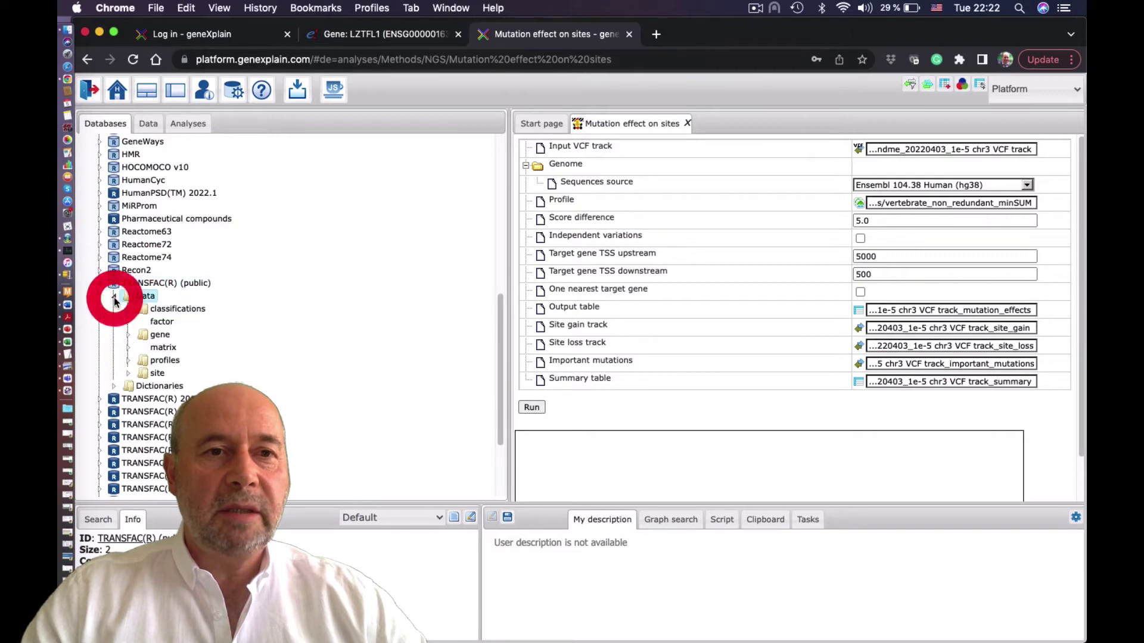
click(128, 362)
scroll(237, 250, down, 10)
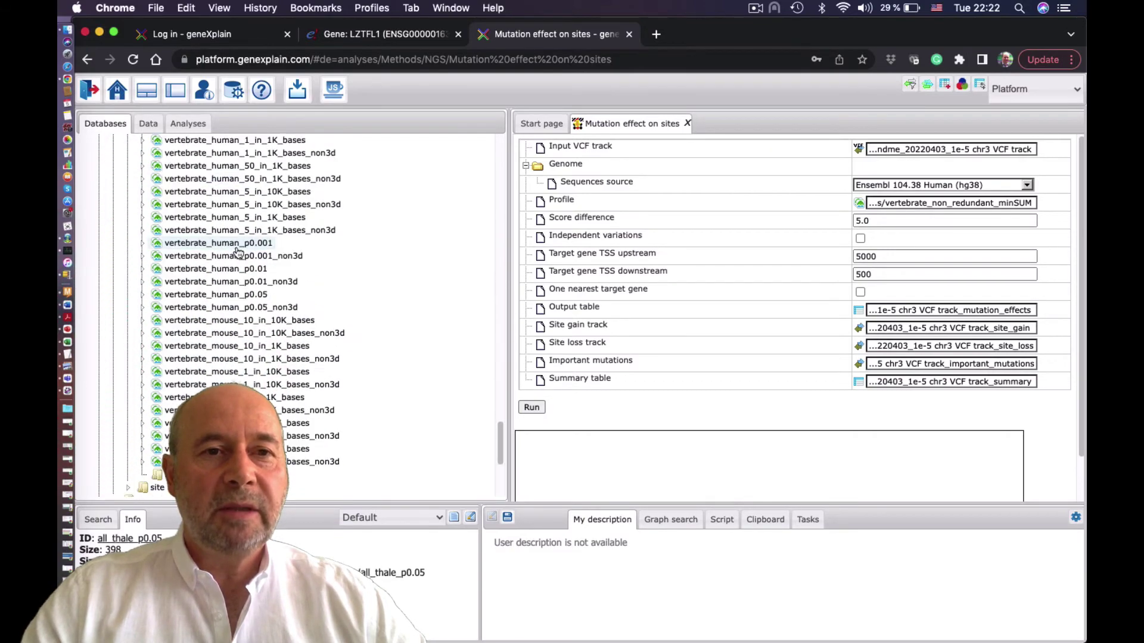
click(237, 247)
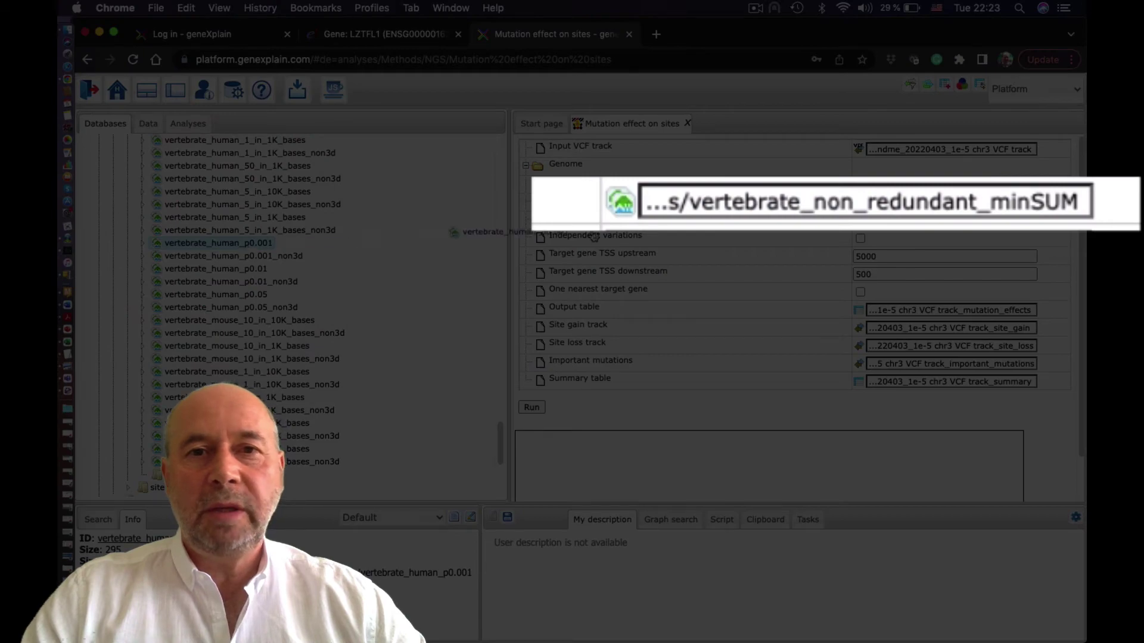
drag(594, 236, 945, 204)
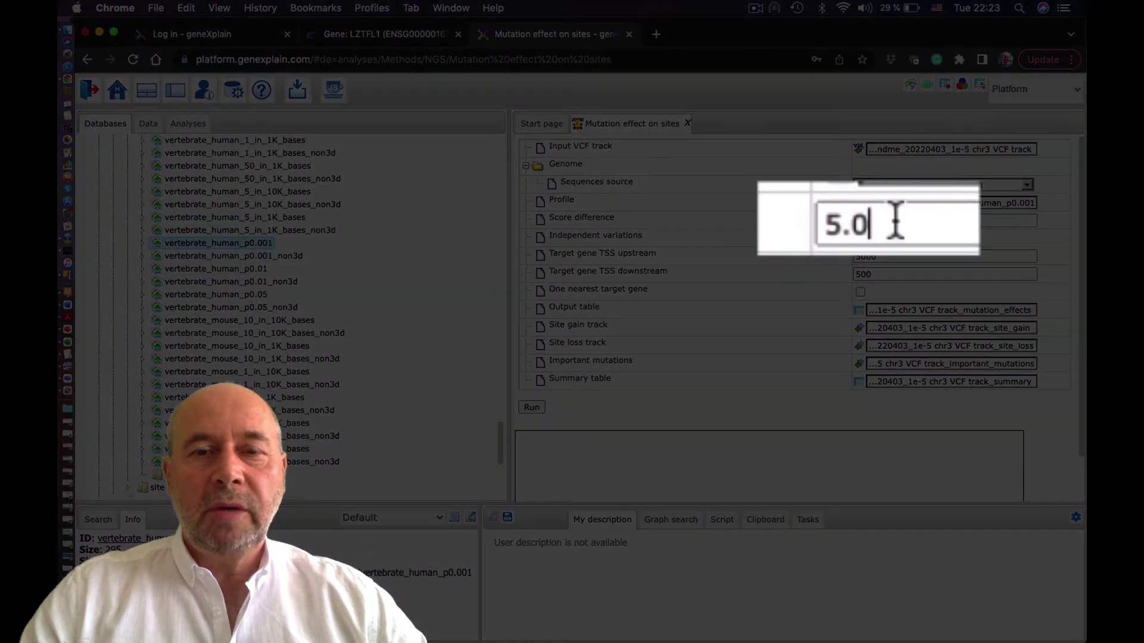
- Set score difference 0.9 and TSS downstream distance 5000
double_click(870, 221)
text(0.)
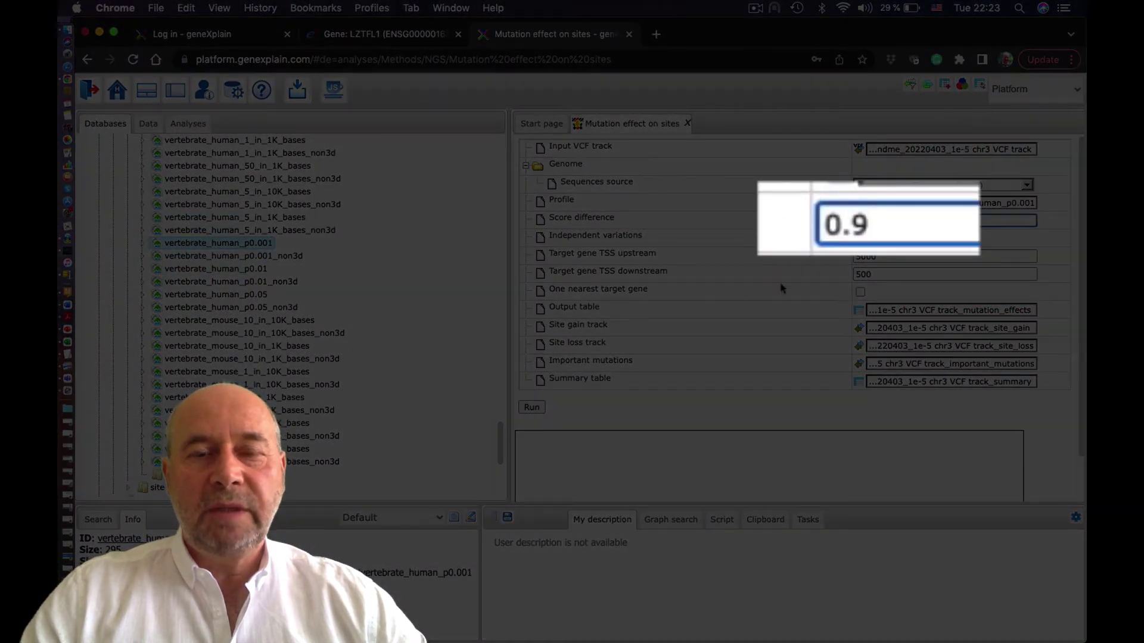
text(9)
click(886, 272)
text(0)
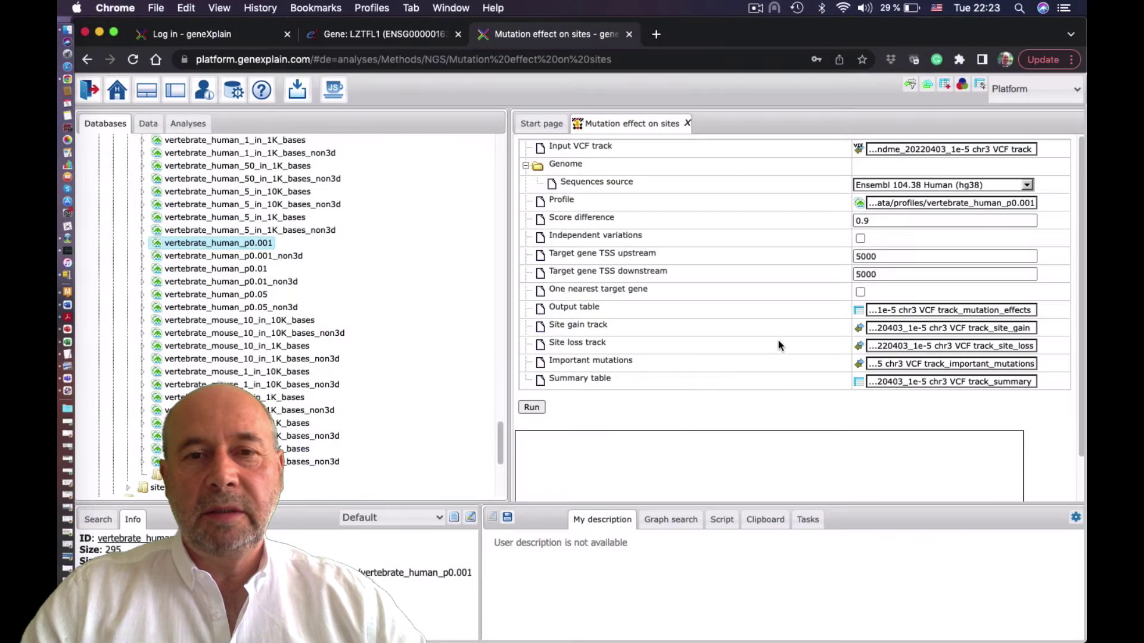
- Append _p to all five output names: table, site gain, site loss, important mutations, summary
click(951, 309)
key(End)
text(_p)
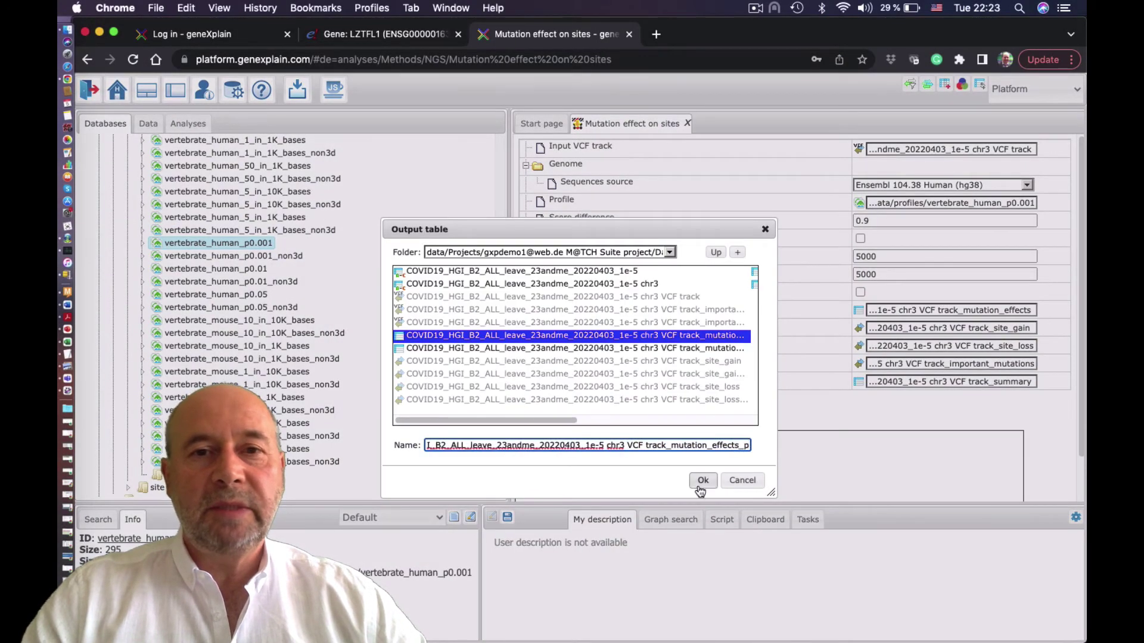
click(703, 480)
click(951, 328)
key(End)
text(_p)
click(703, 480)
click(952, 346)
key(End)
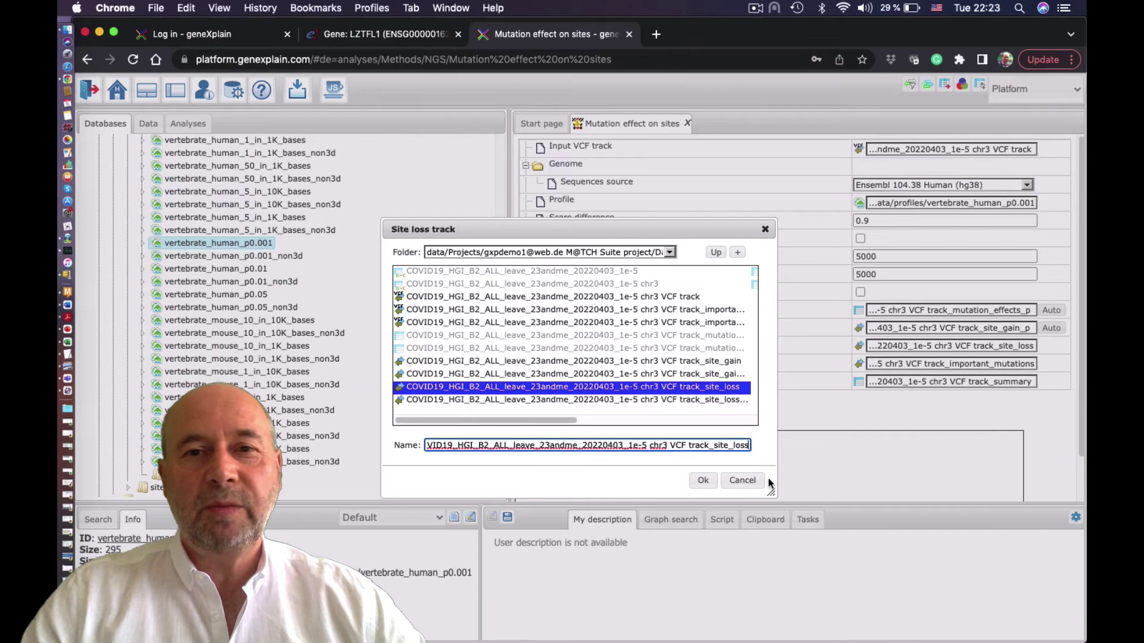
text(_p)
click(703, 480)
click(951, 363)
key(End)
text(_p)
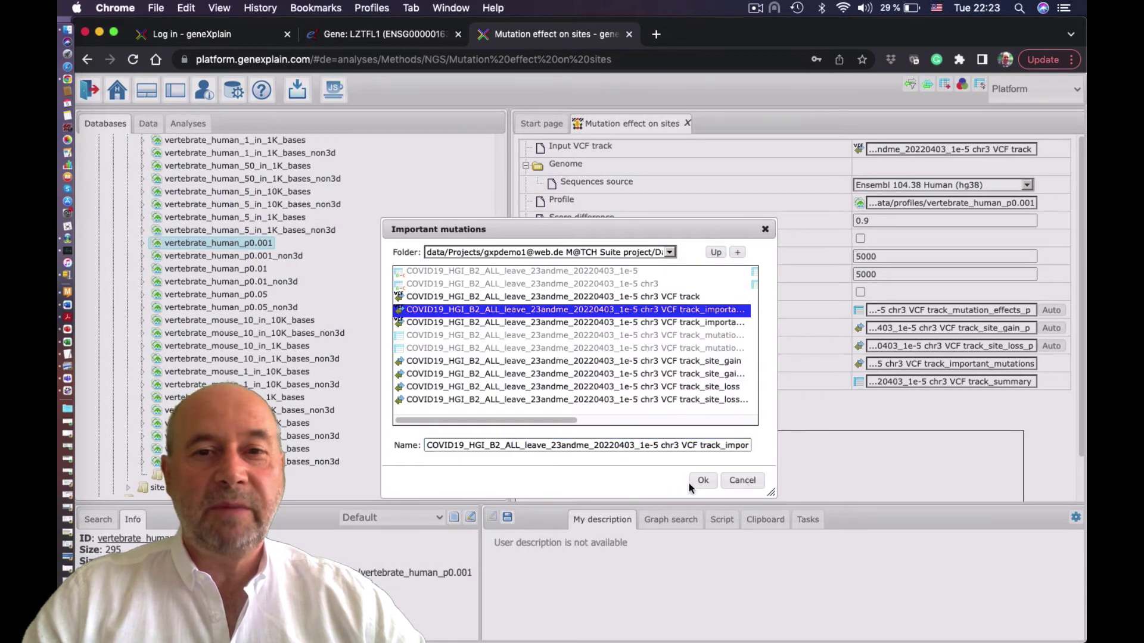
click(703, 480)
click(951, 381)
key(End)
text(_p)
click(703, 480)
- Run the analysis and widen the results table area
click(529, 407)
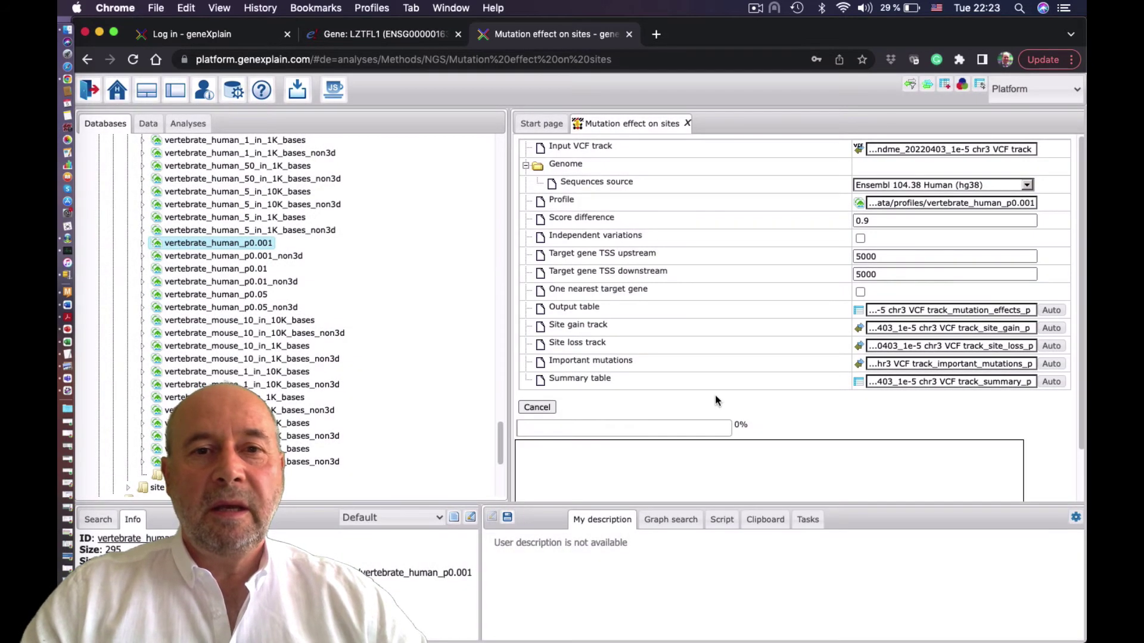
scroll(715, 395, down, 2)
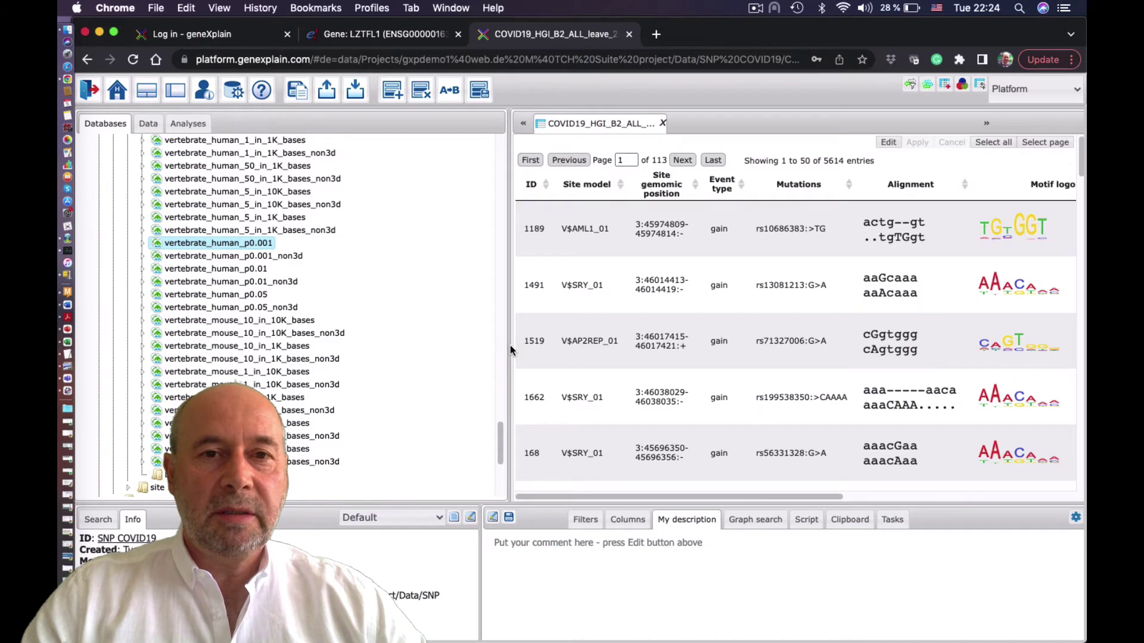
drag(510, 345, 238, 345)
- Filter Mutations for rs11385942 and select the V$AREB6_04 and V$PAX2_02 rows
click(149, 123)
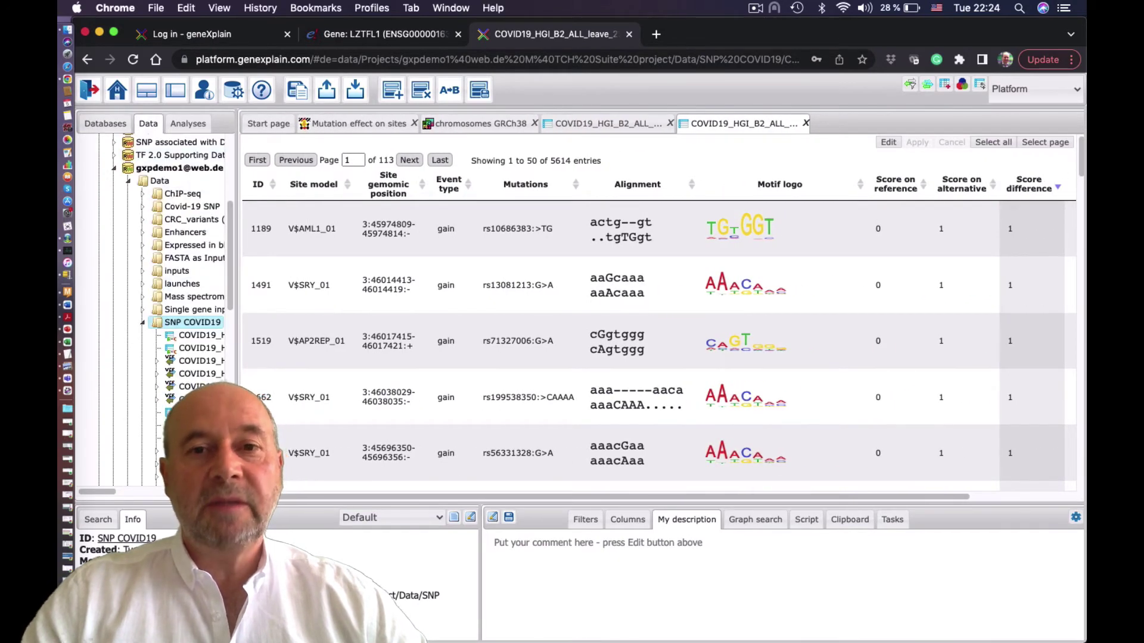
click(585, 519)
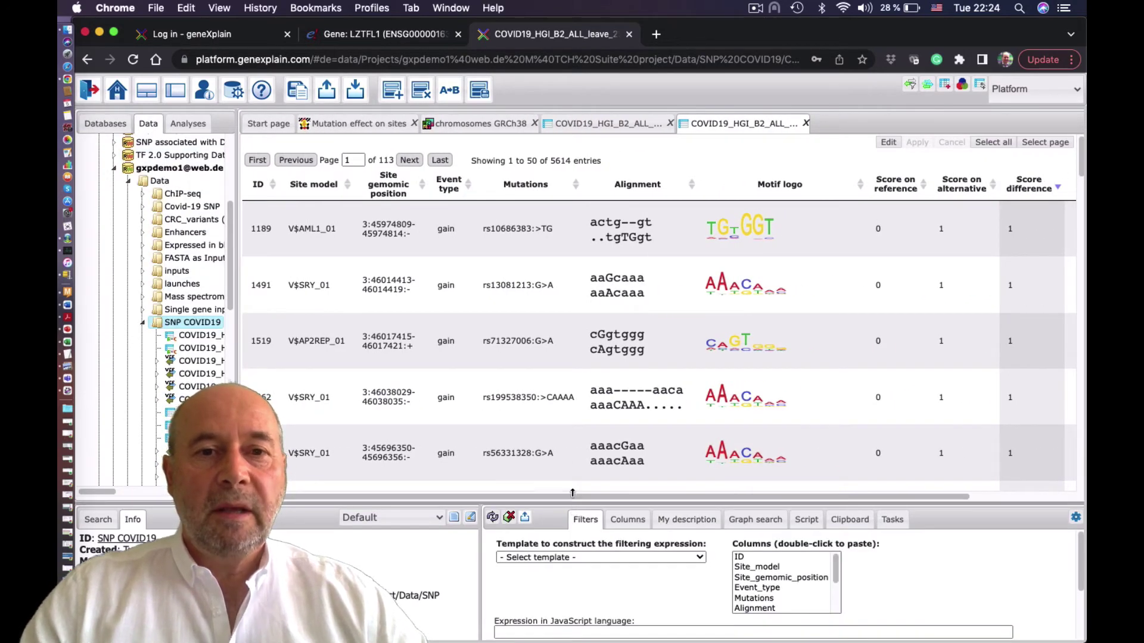
click(629, 523)
text(rs11385942)
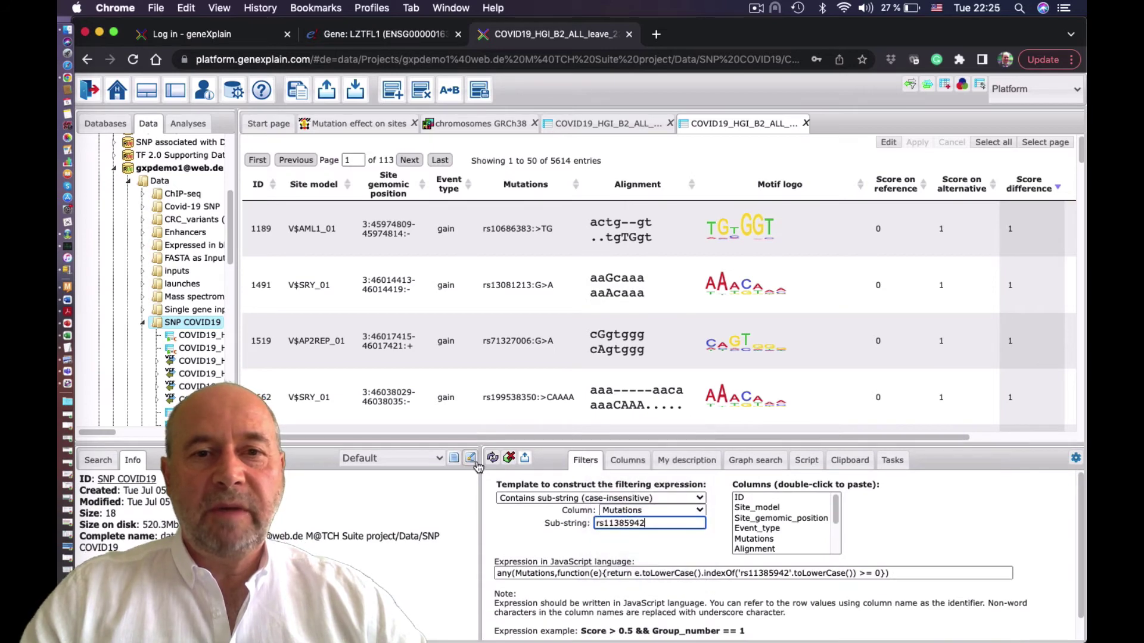
click(492, 458)
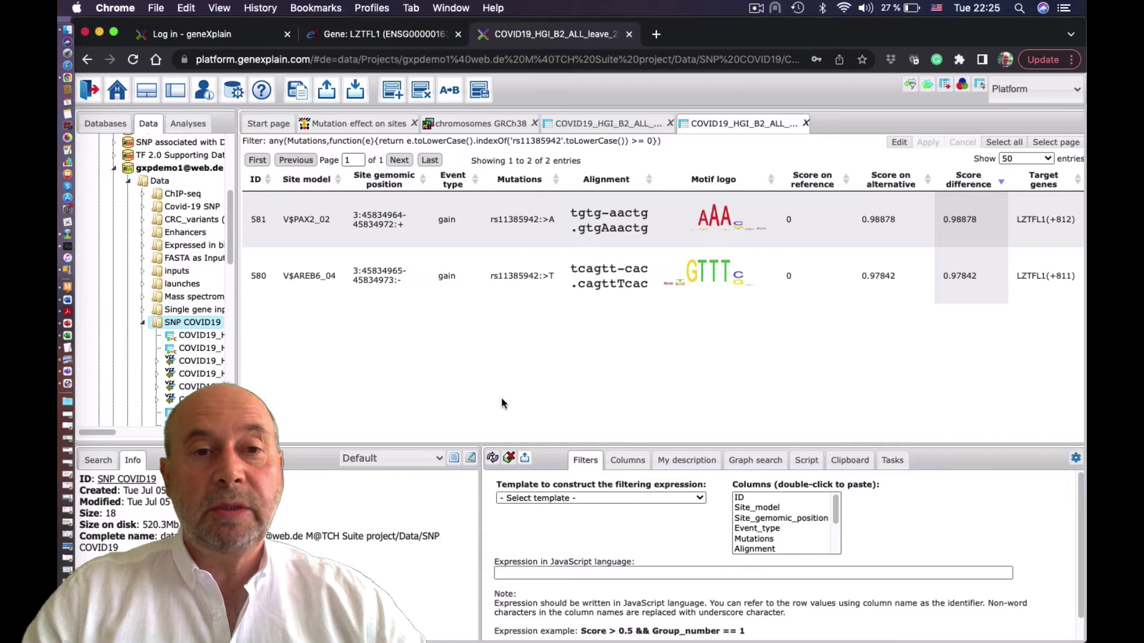
click(371, 282)
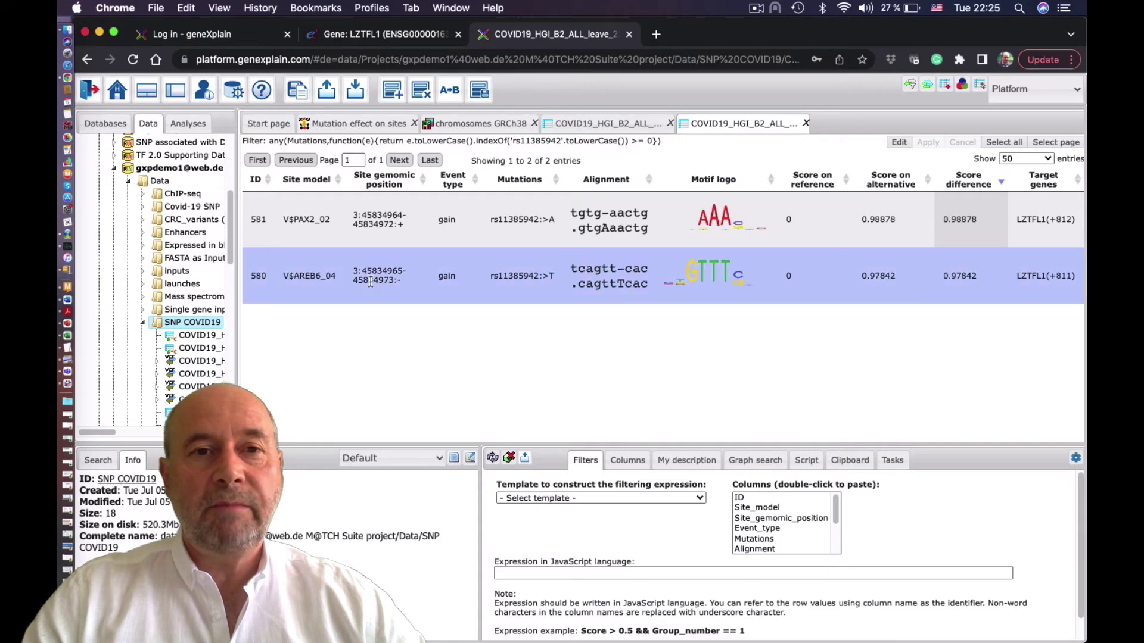
click(374, 234)
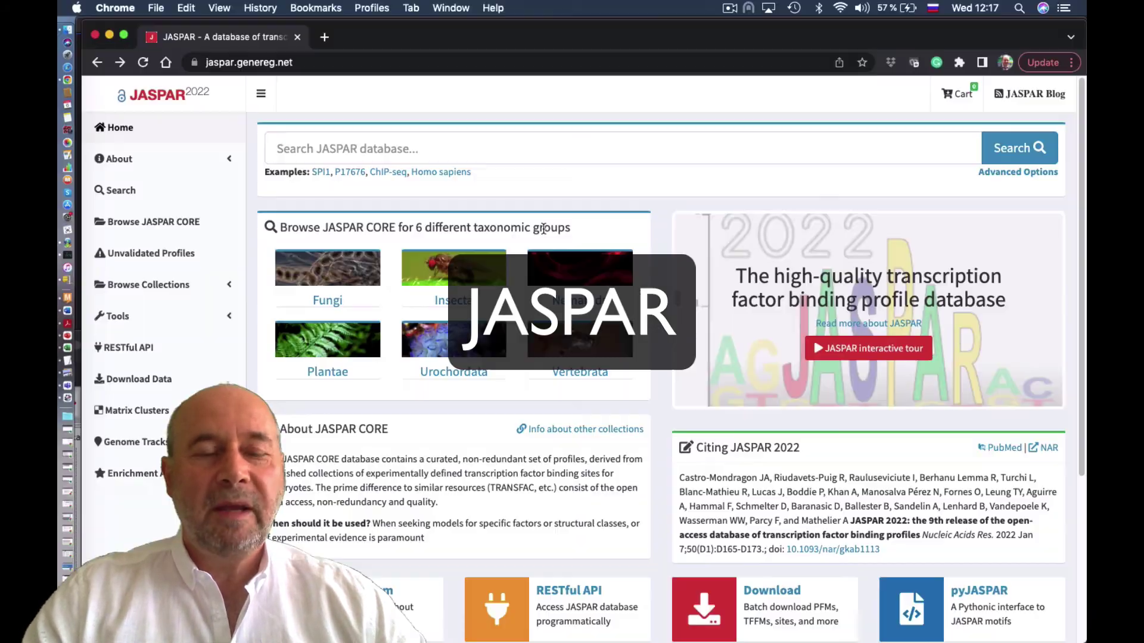
- From Download Data, get the redundant PFMs as one TRANSFAC-format batch file
click(156, 379)
scroll(638, 409, down, 5)
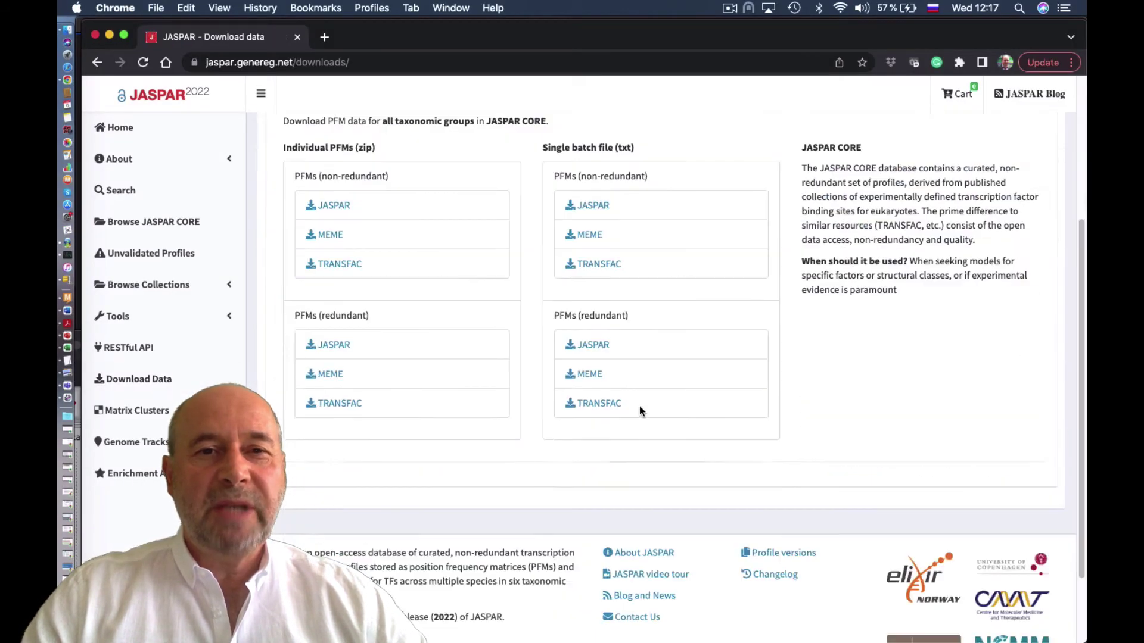
click(599, 305)
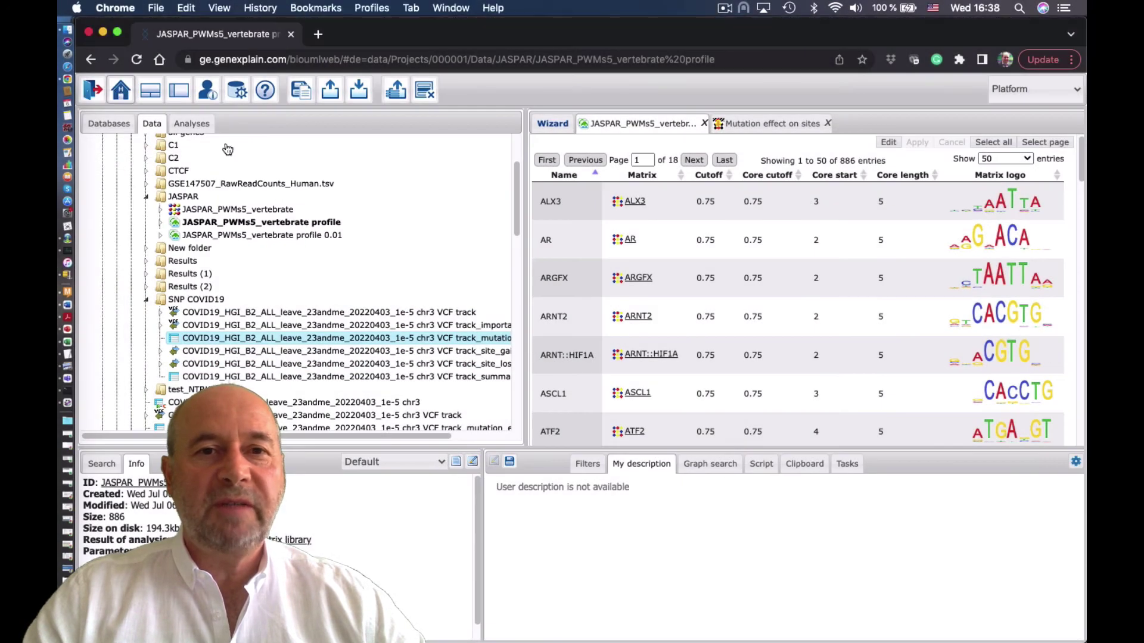
- Reopen Mutation effect on TF binding sites with the COVID19 VCF track and JASPAR_PWMs5_vertebrate profile
click(552, 123)
scroll(715, 292, down, 5)
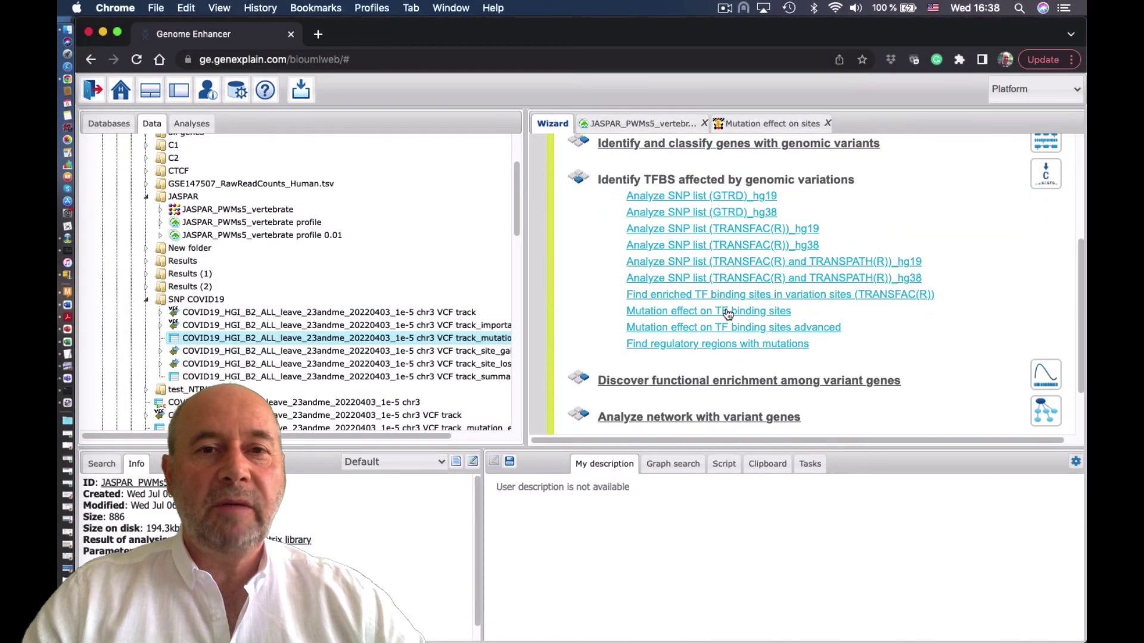
click(709, 279)
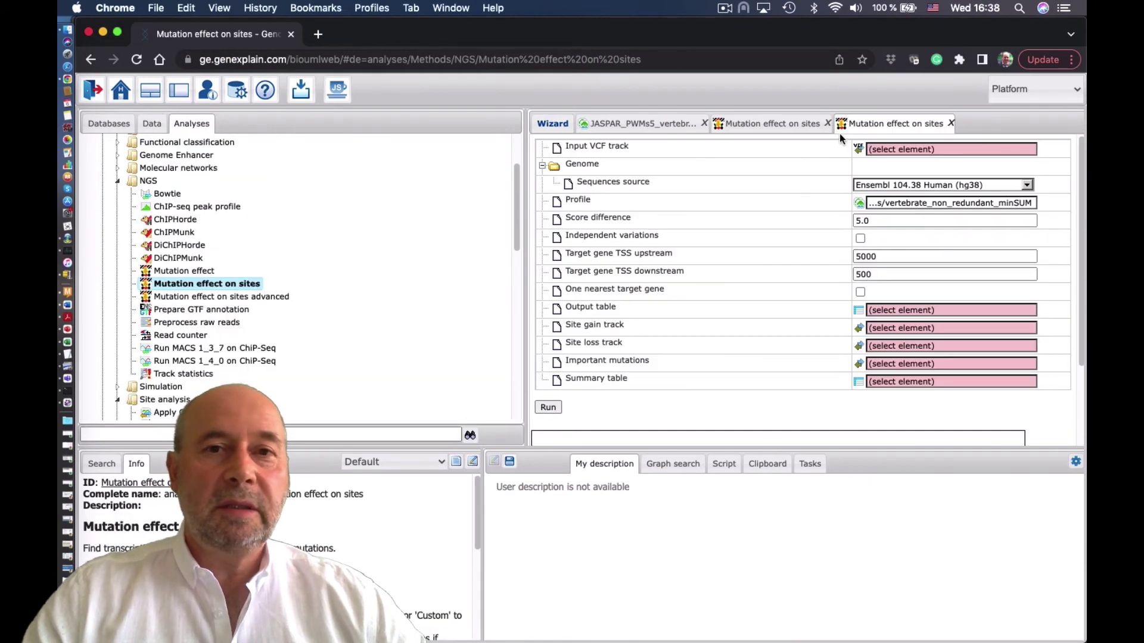
click(152, 123)
drag(327, 313, 954, 150)
drag(304, 223, 971, 206)
- Set score difference 0.90, suffix output names with _J, and run, overwriting old results
click(853, 221)
text(0.)
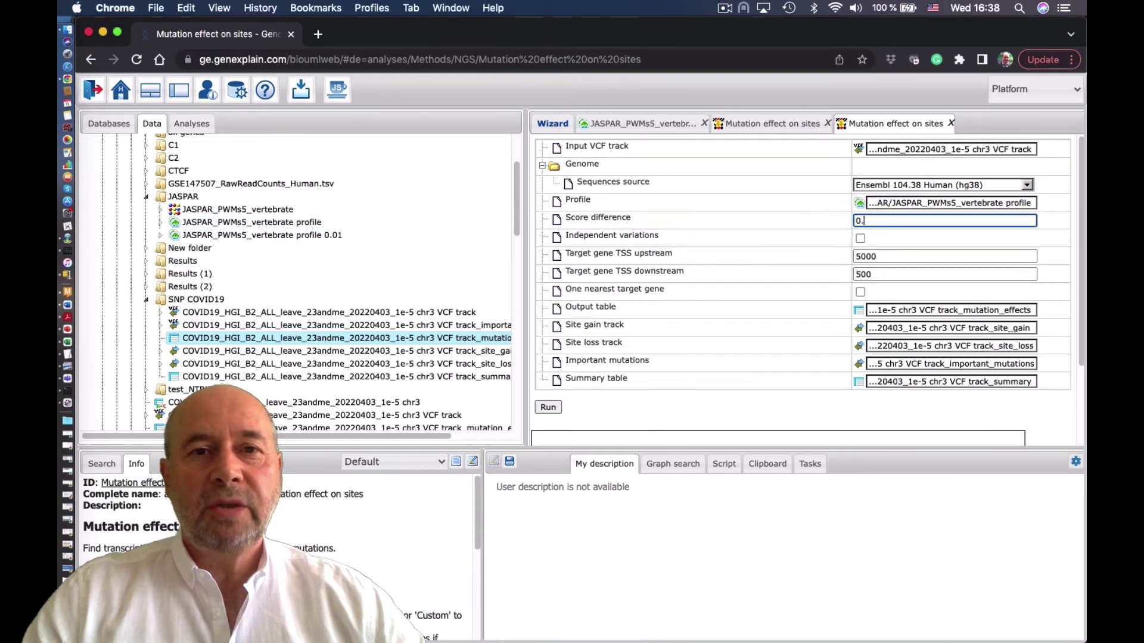
text(9)
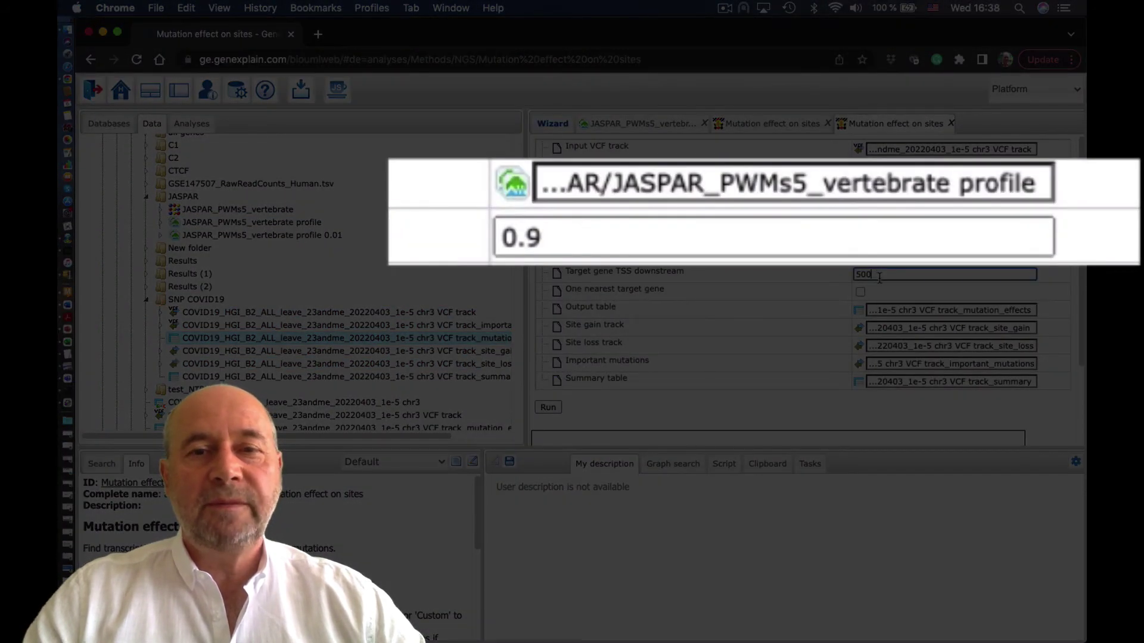
text(0)
click(951, 310)
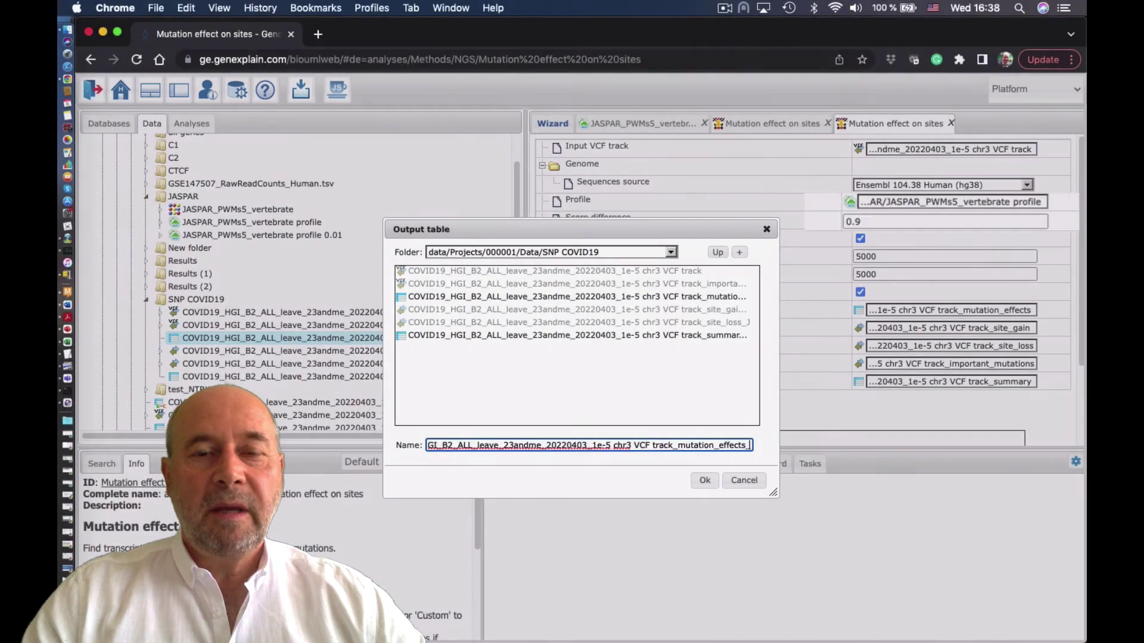
text(J)
key(Return)
click(952, 327)
text(_J)
key(Return)
click(951, 381)
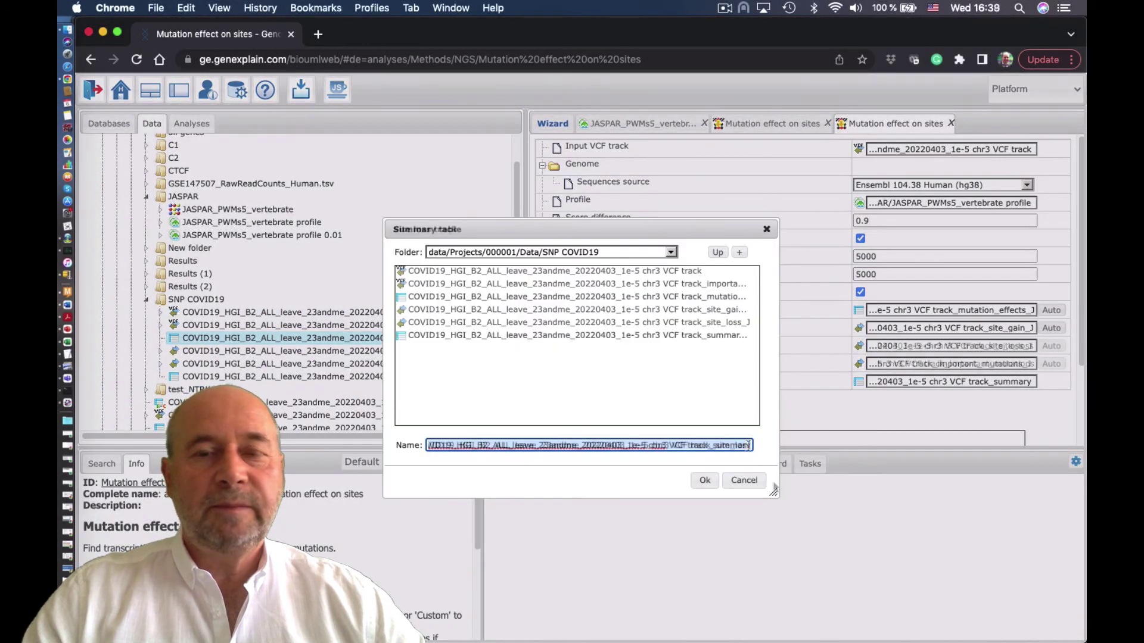
text(_J)
key(Return)
click(612, 473)
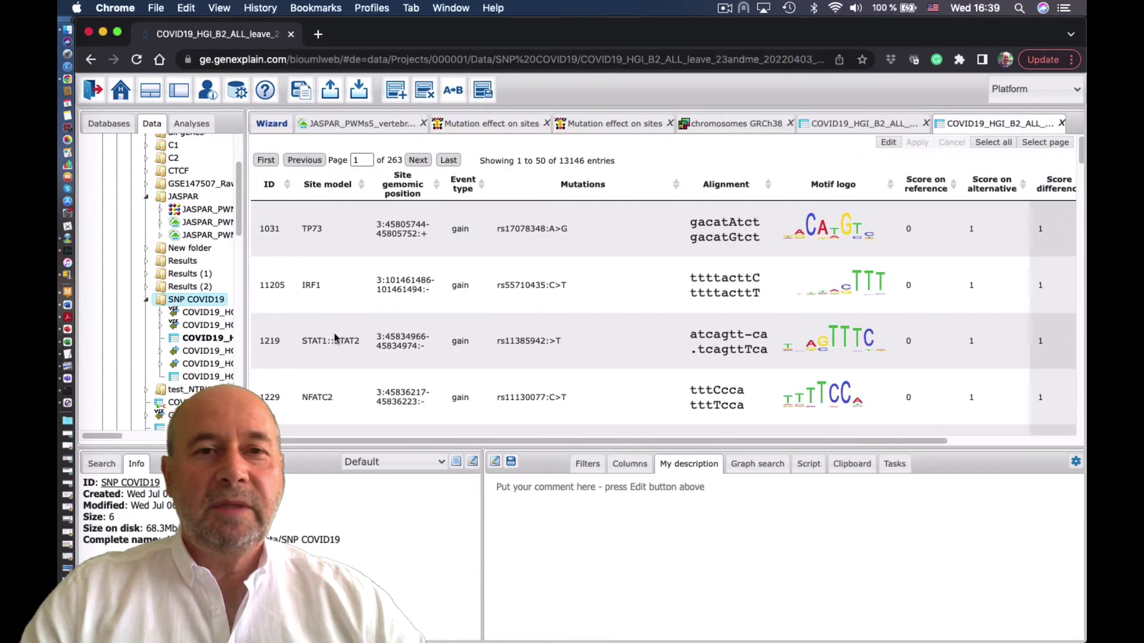
- Widen the JASPAR results table and filter its Mutations column for substring rs11385942
drag(245, 316, 149, 318)
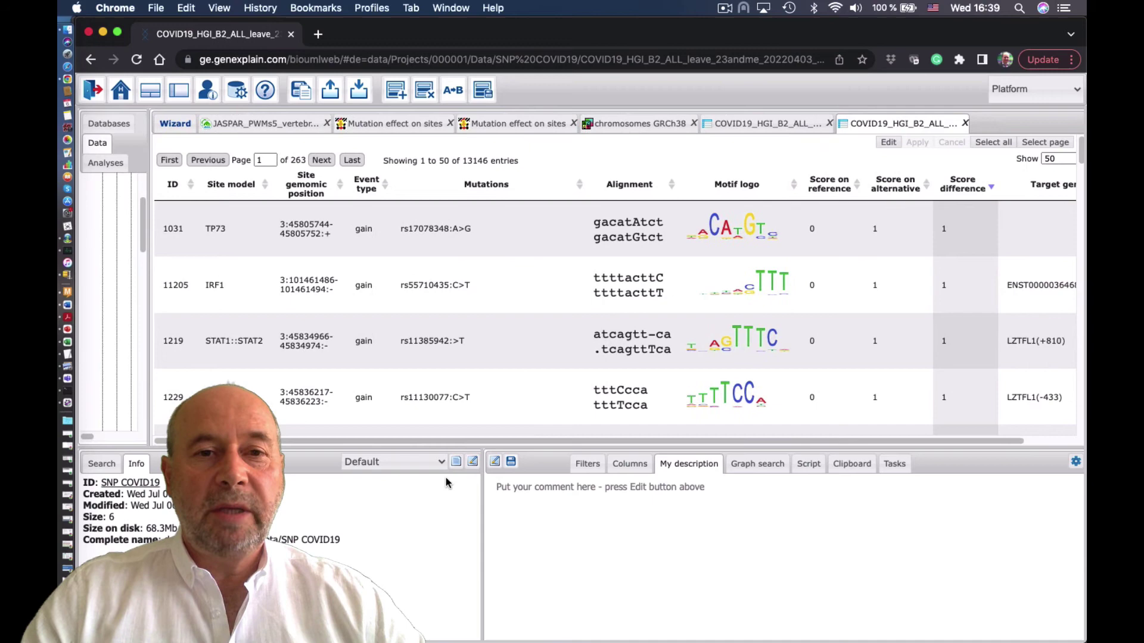
click(588, 470)
click(601, 502)
click(596, 545)
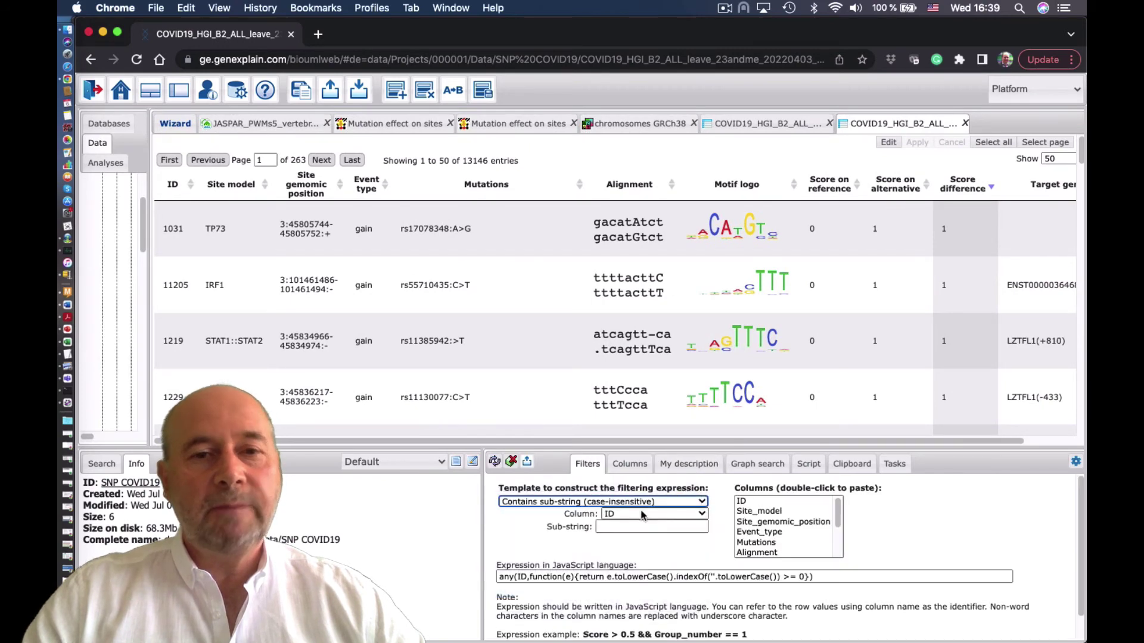
click(626, 514)
click(626, 559)
text(rs11385942)
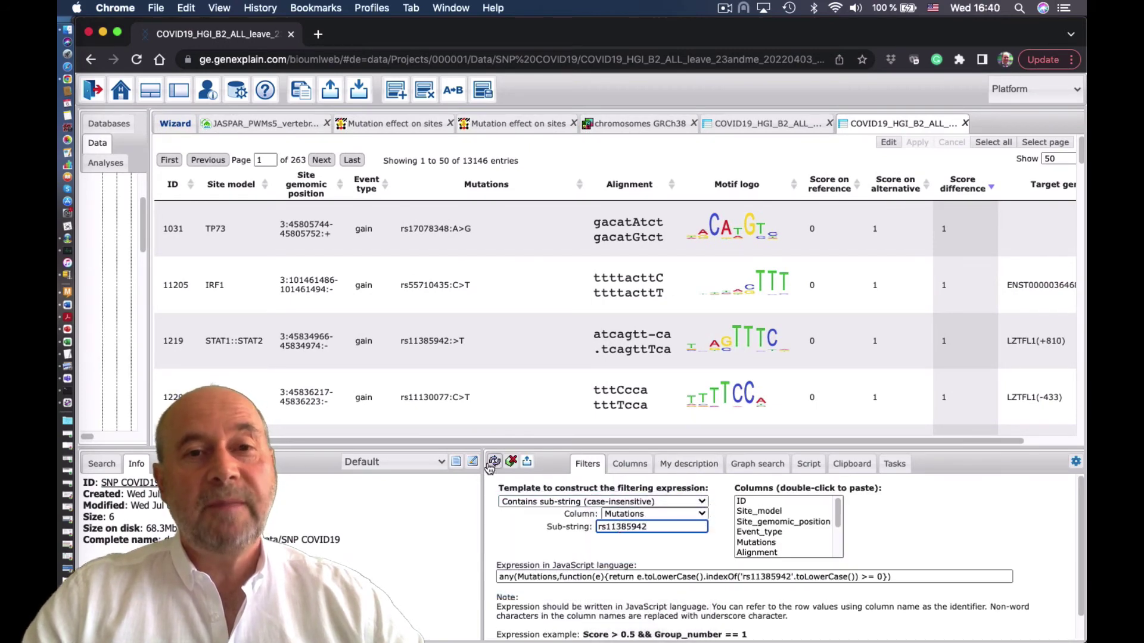
click(494, 462)
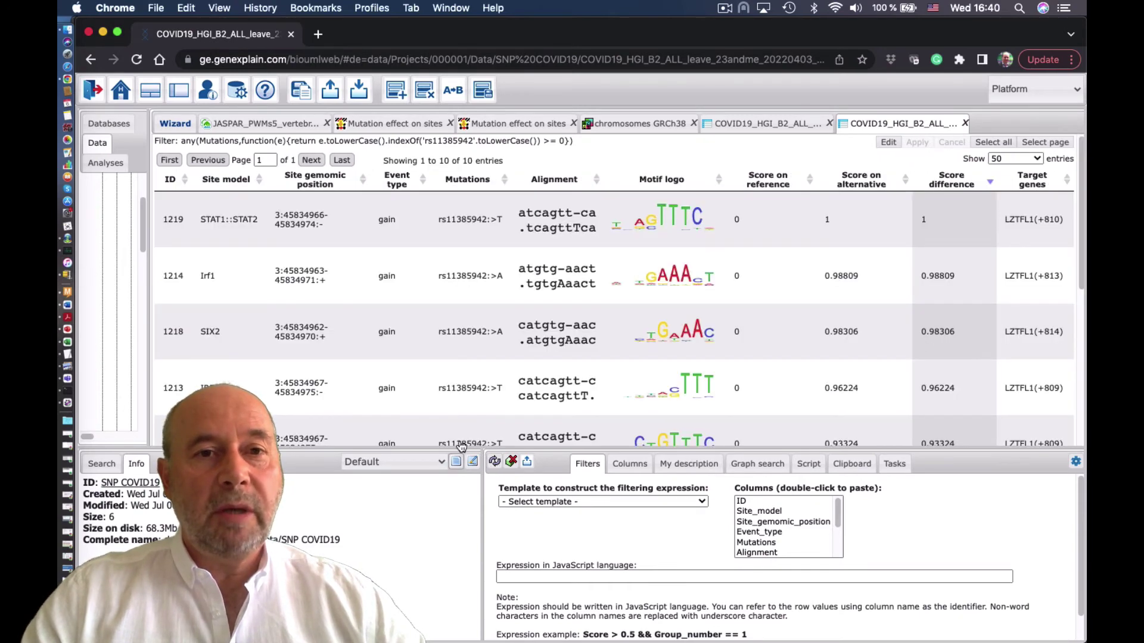
scroll(233, 343, down, 5)
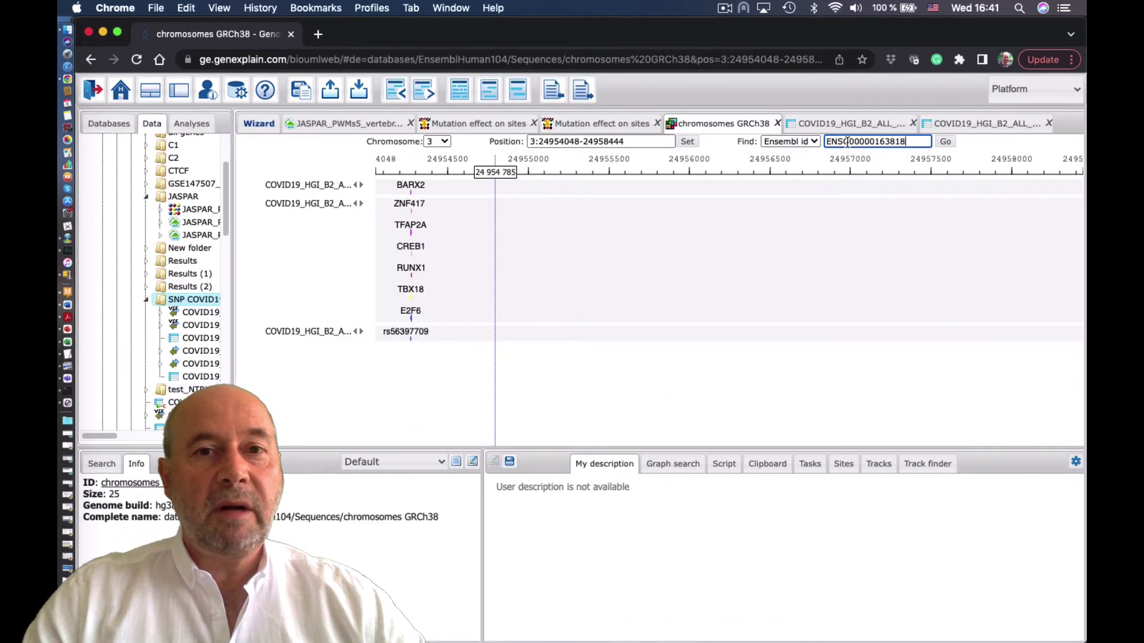
- Jump the genome view to the rs11385942 locus and zoom in on its sites
click(946, 143)
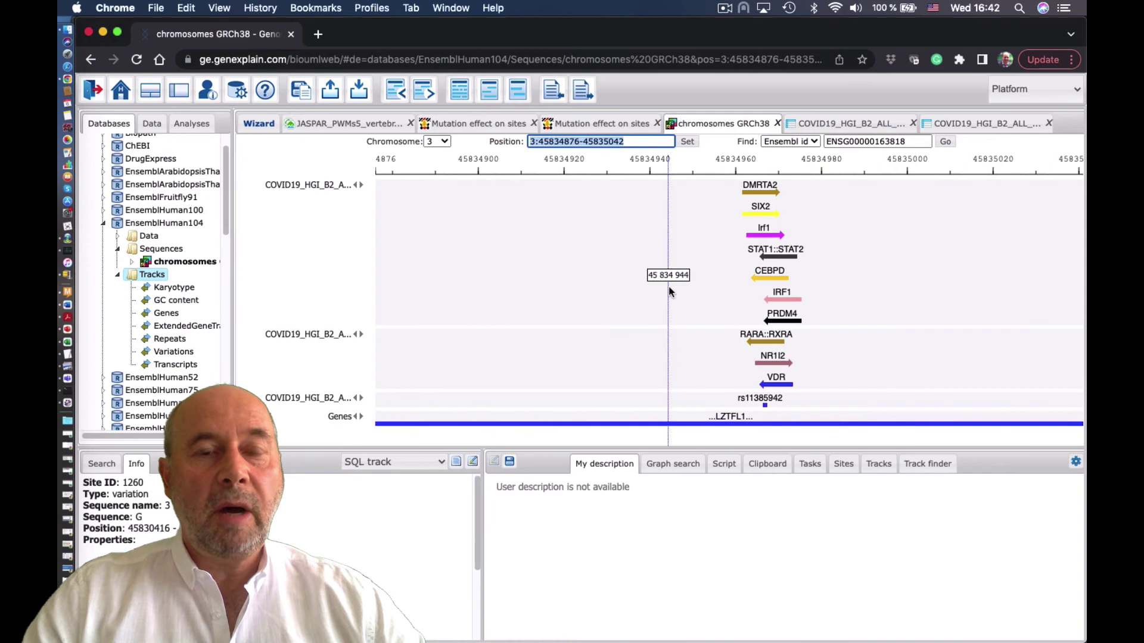
click(426, 99)
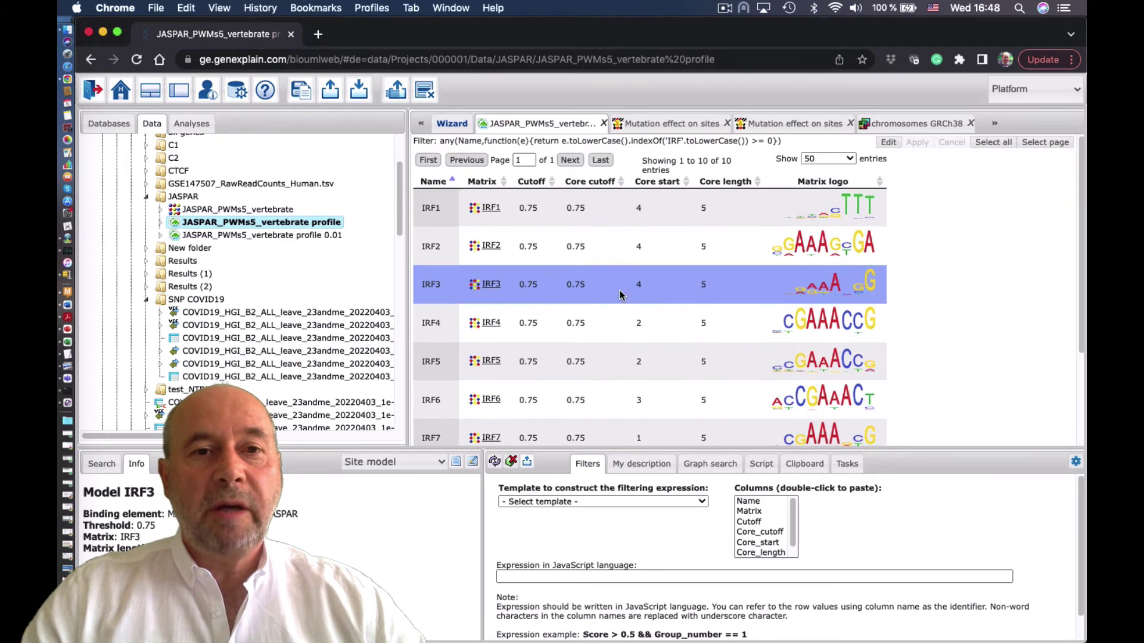
- Open the matrix table from the TRANSFAC(R) 2022.1 Data folder in the Databases tree
click(109, 124)
scroll(167, 304, down, 5)
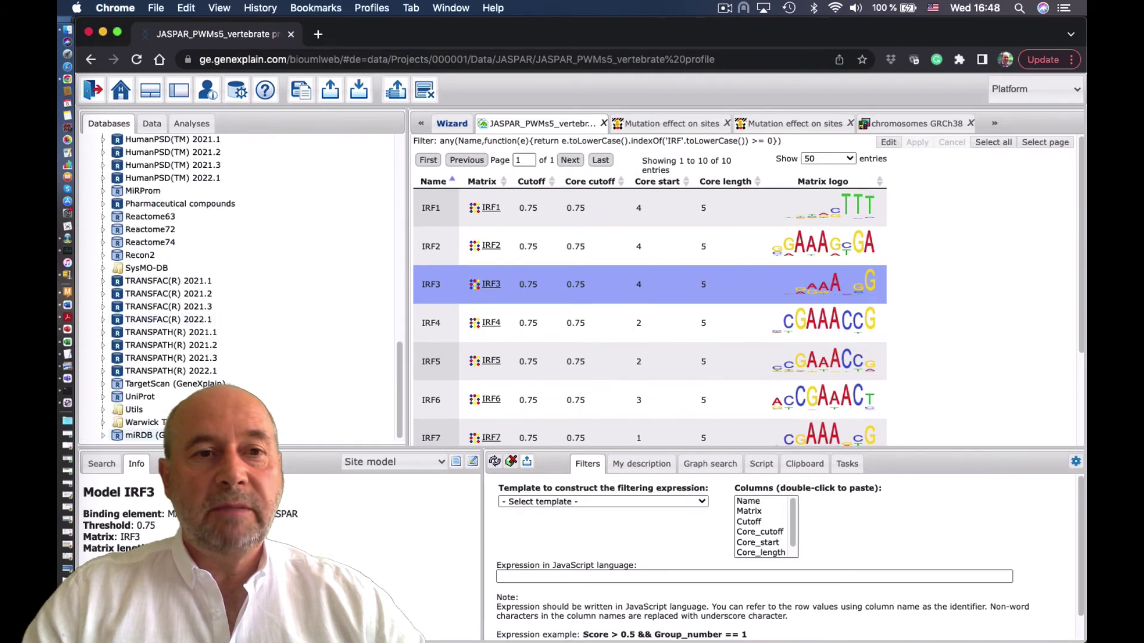
click(104, 320)
click(118, 332)
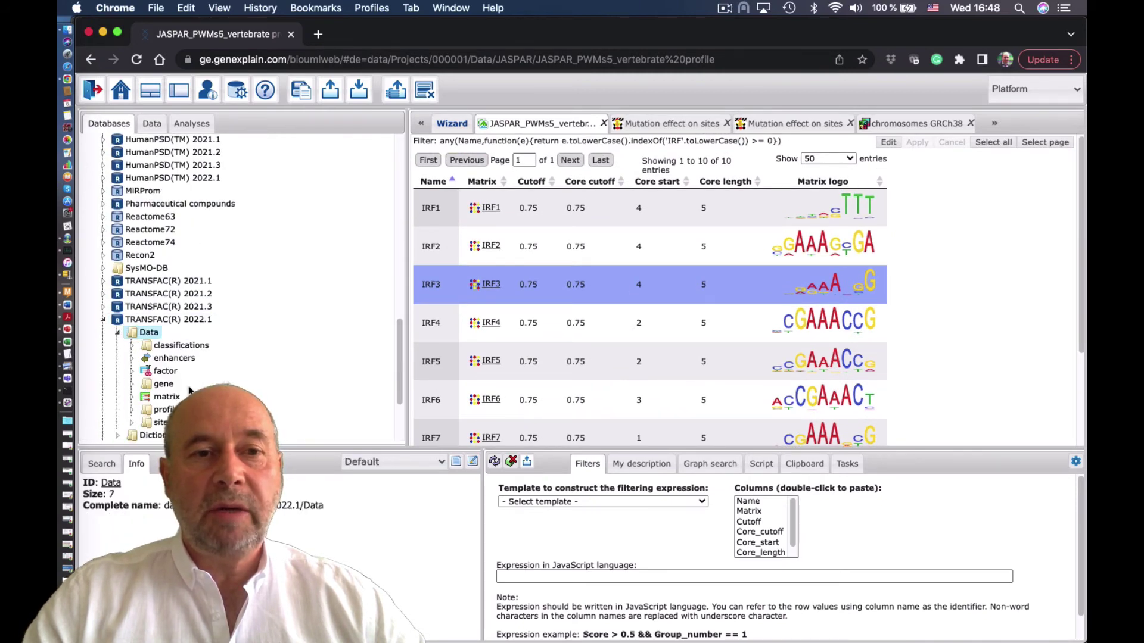
scroll(164, 333, down, 2)
double_click(165, 331)
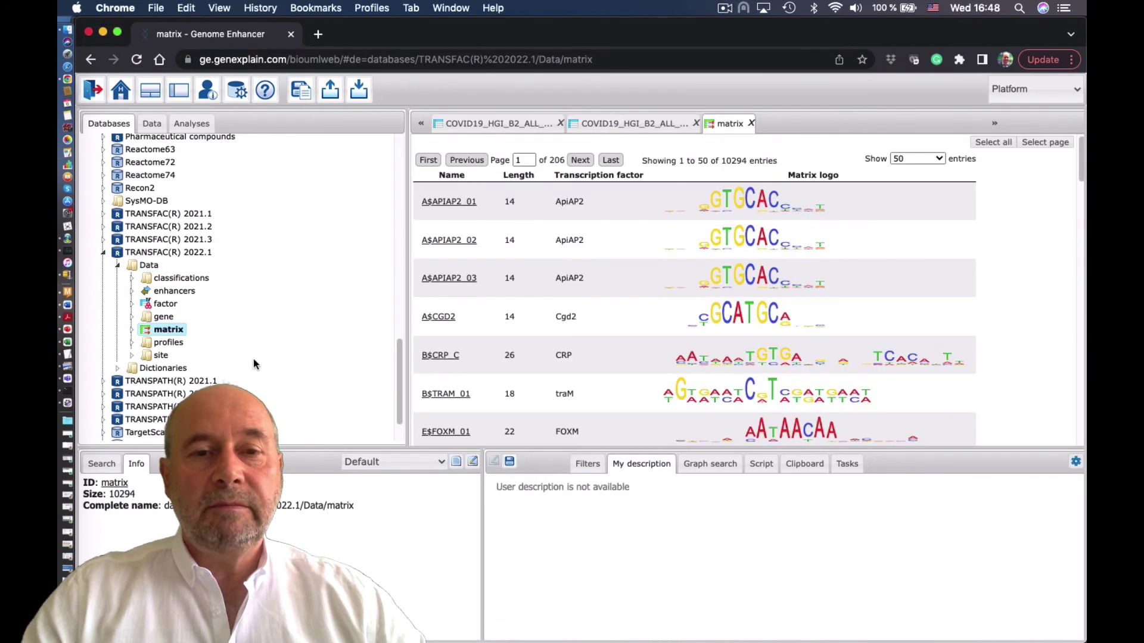
- Filter the matrix table to names containing the substring 'IRF'
click(588, 464)
click(602, 501)
click(604, 583)
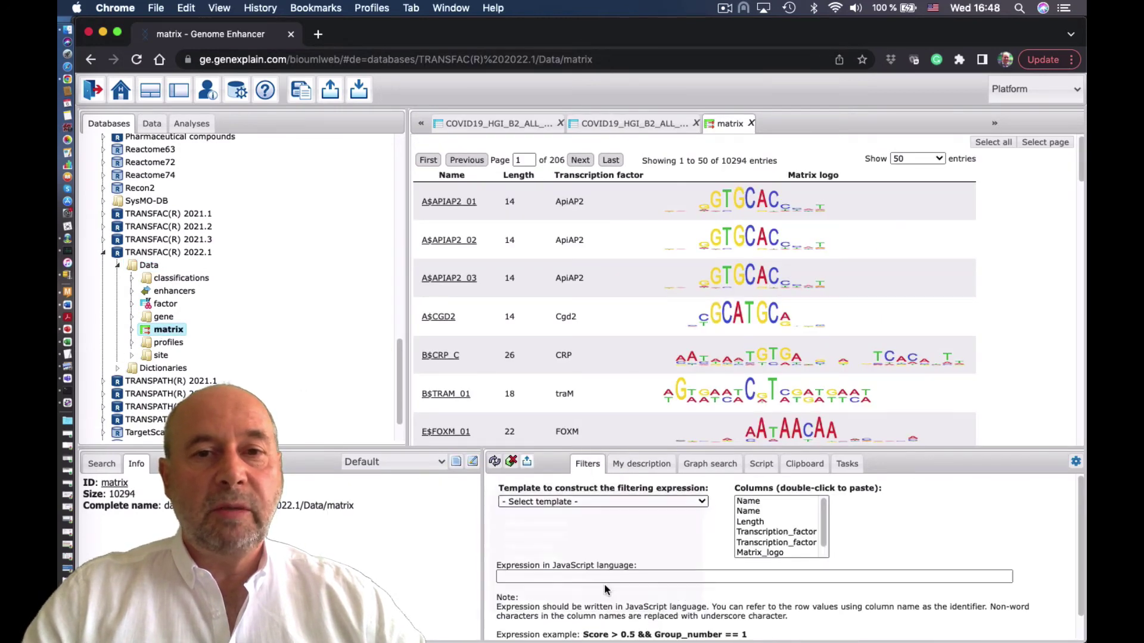
click(629, 522)
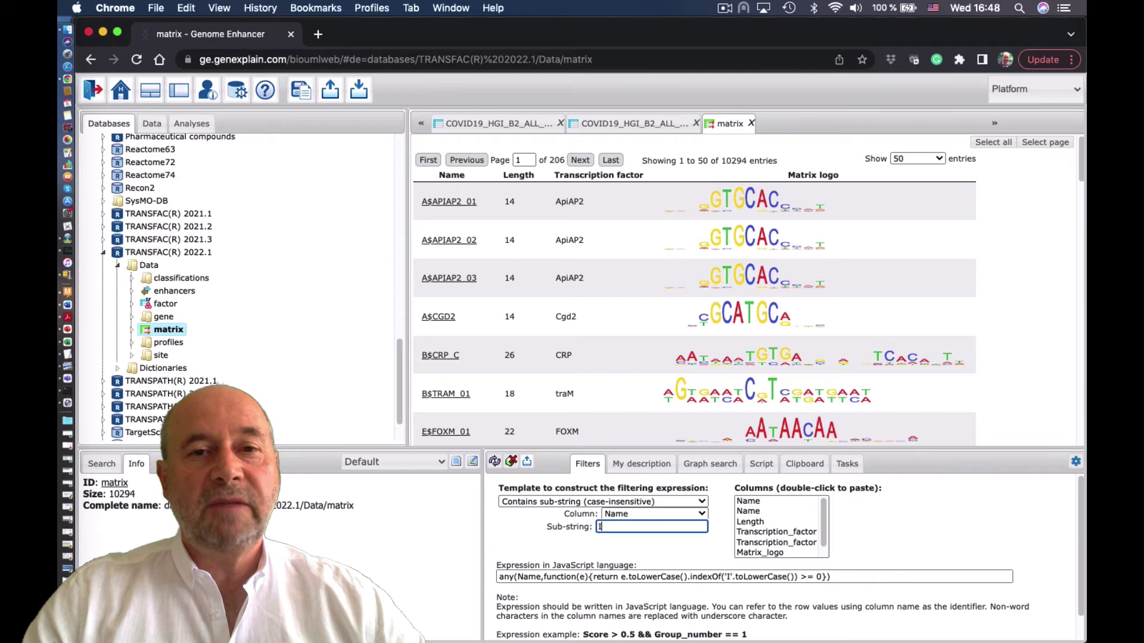
text(IRF)
key(Return)
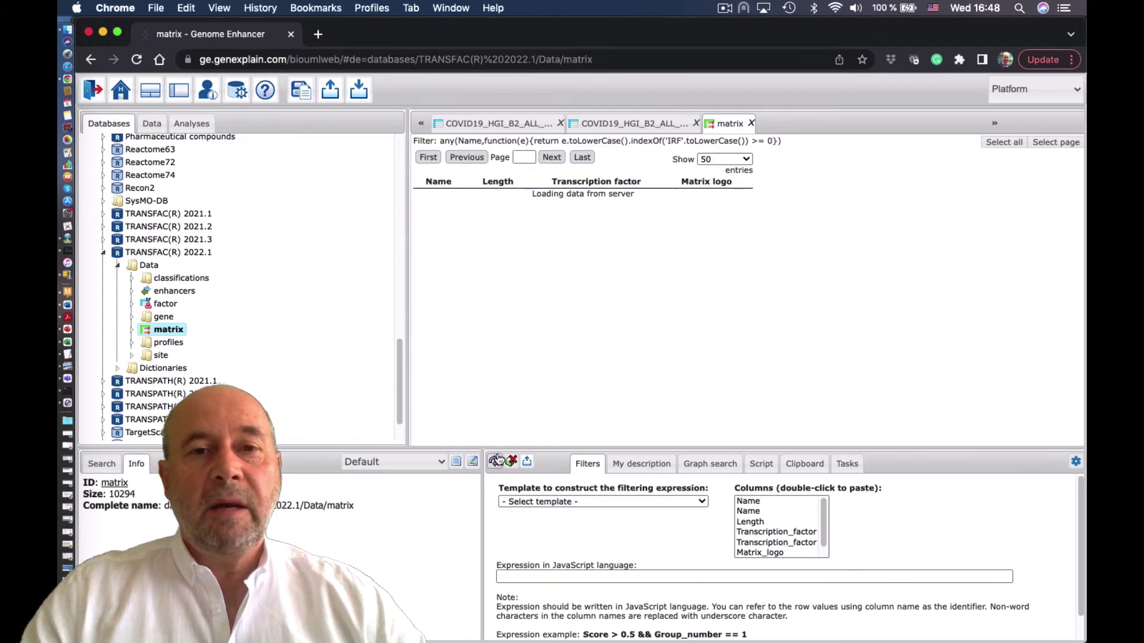
- Review the IRF3 matrices V$IRF3_05 through V$IRF3_14, then open the full V$IRF3_Q3 report
scroll(481, 355, down, 10)
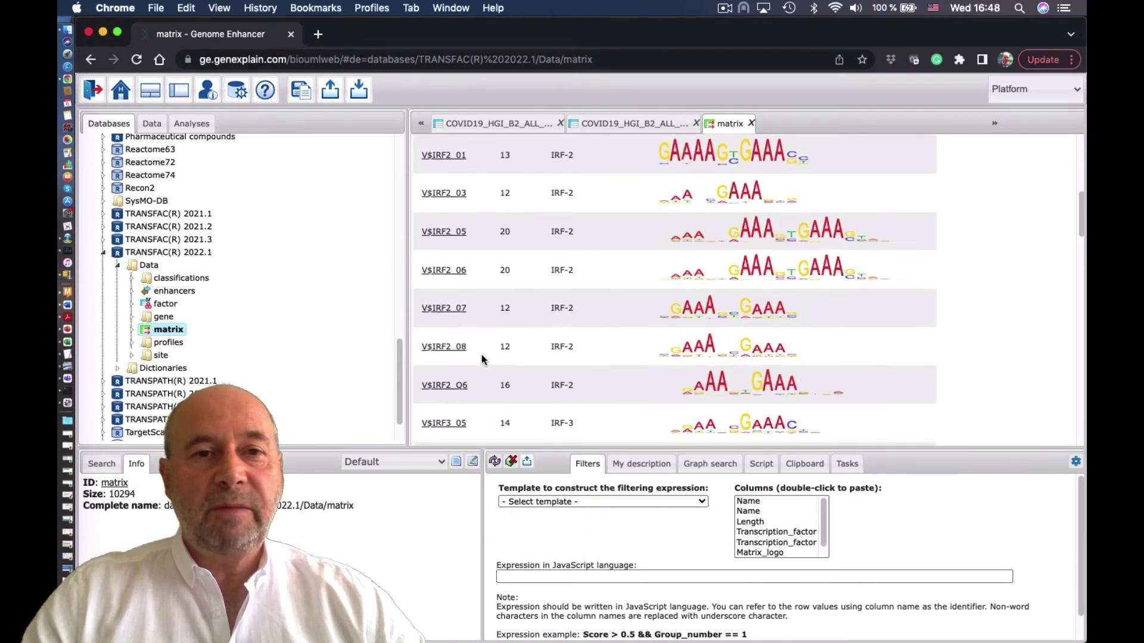
click(482, 200)
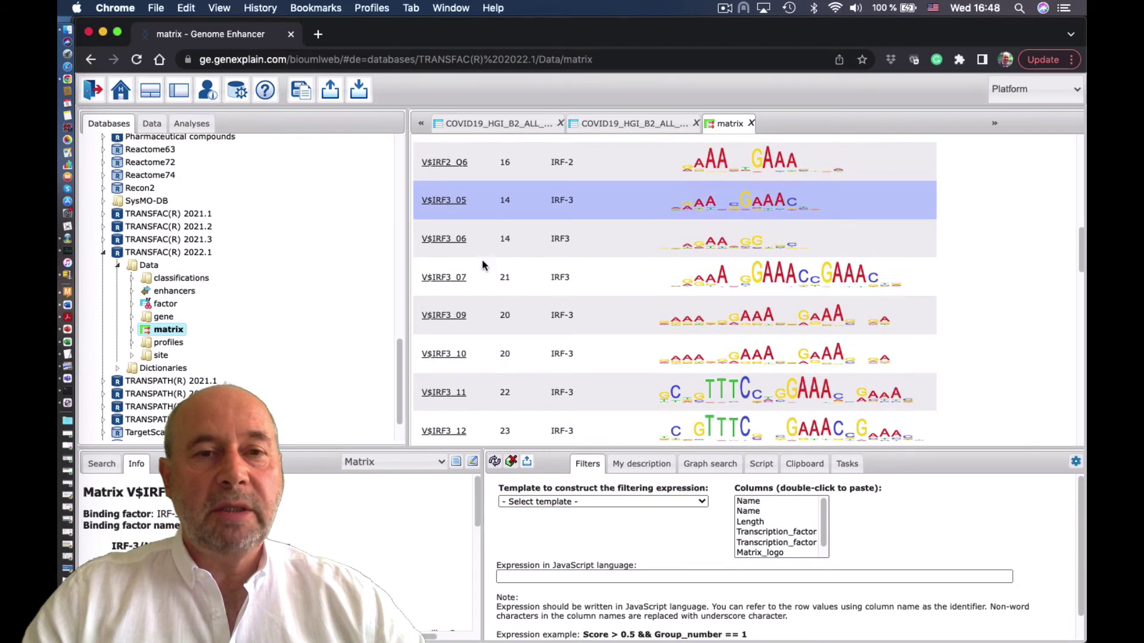
click(482, 257)
click(483, 280)
click(486, 318)
click(492, 360)
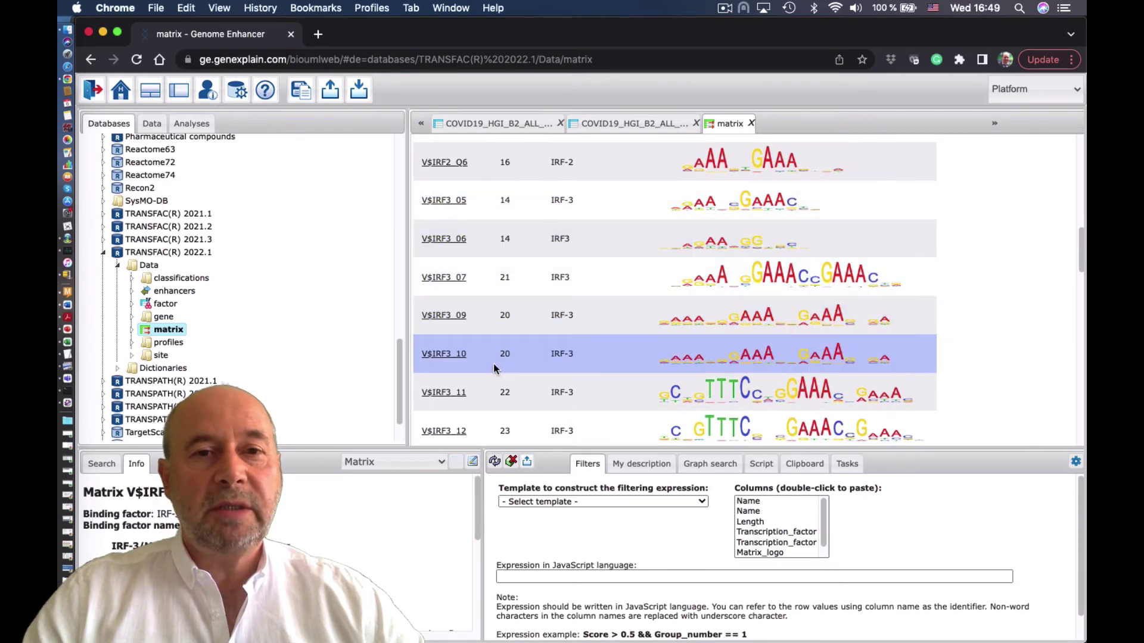
scroll(493, 365, down, 3)
key(Down)
click(480, 368)
click(493, 398)
scroll(495, 391, down, 5)
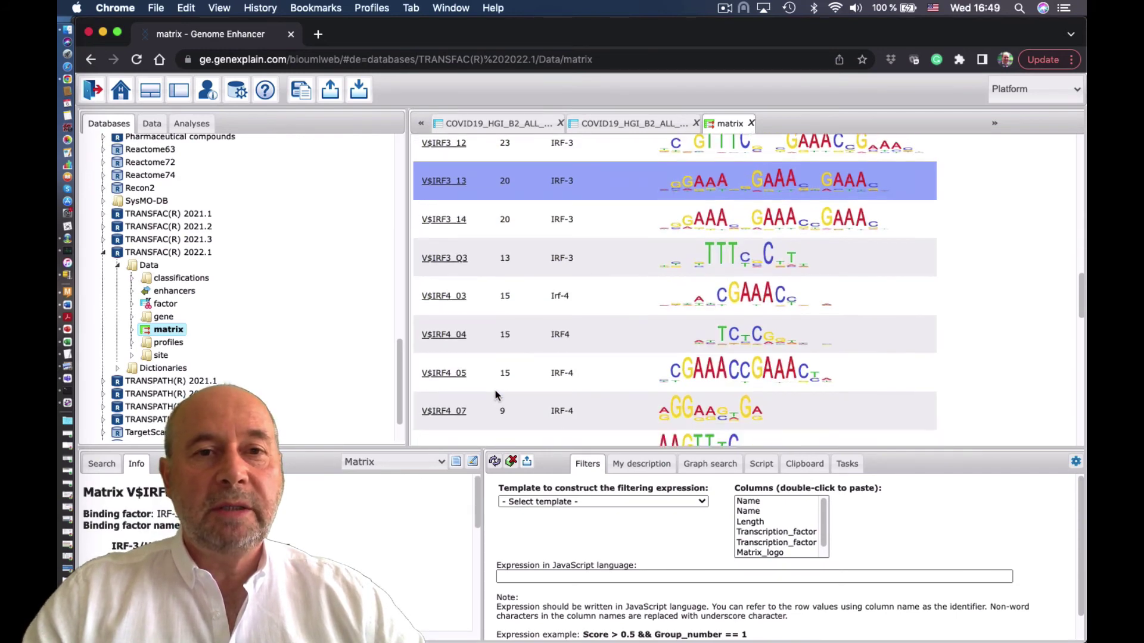
click(486, 220)
click(486, 257)
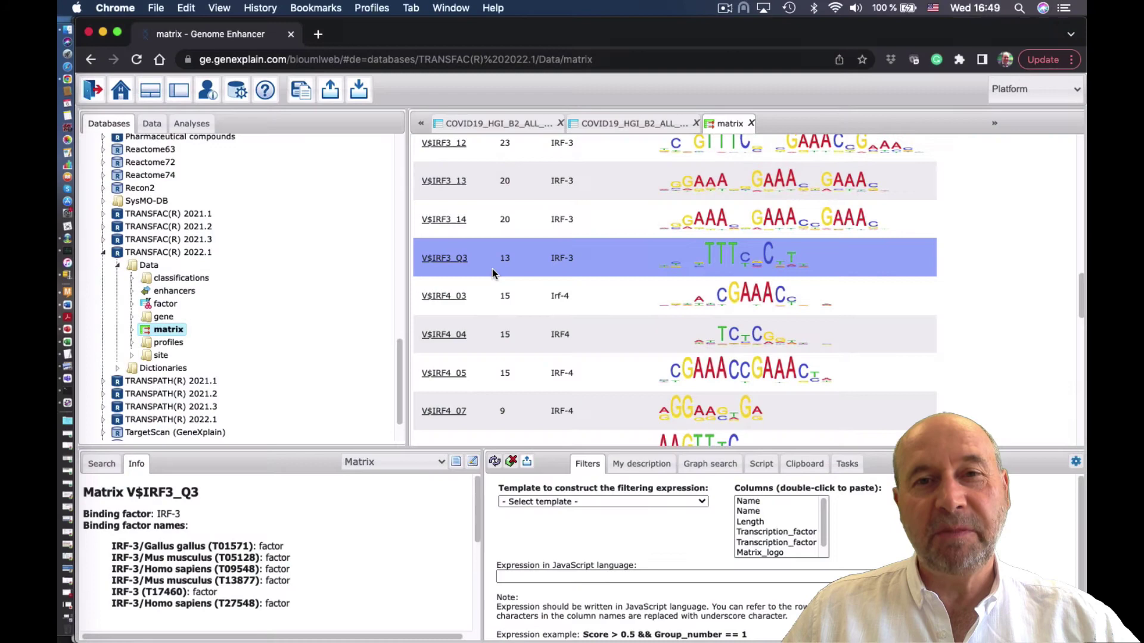
click(431, 259)
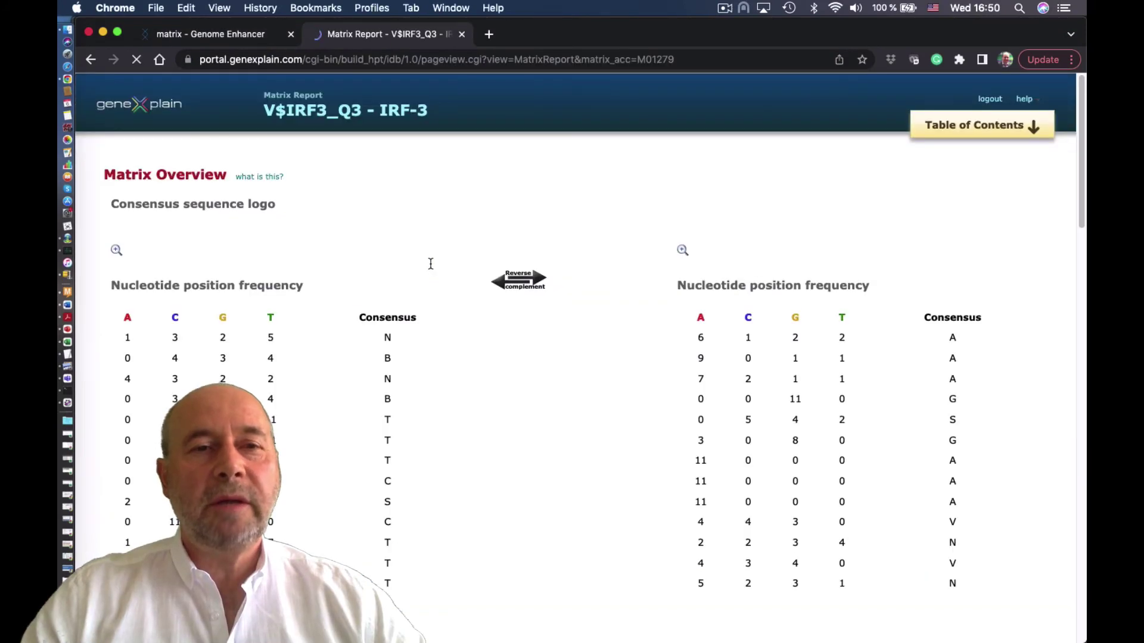
- Scroll to the References and highlight the SARS coronavirus wording in citation 1
scroll(379, 374, down, 10)
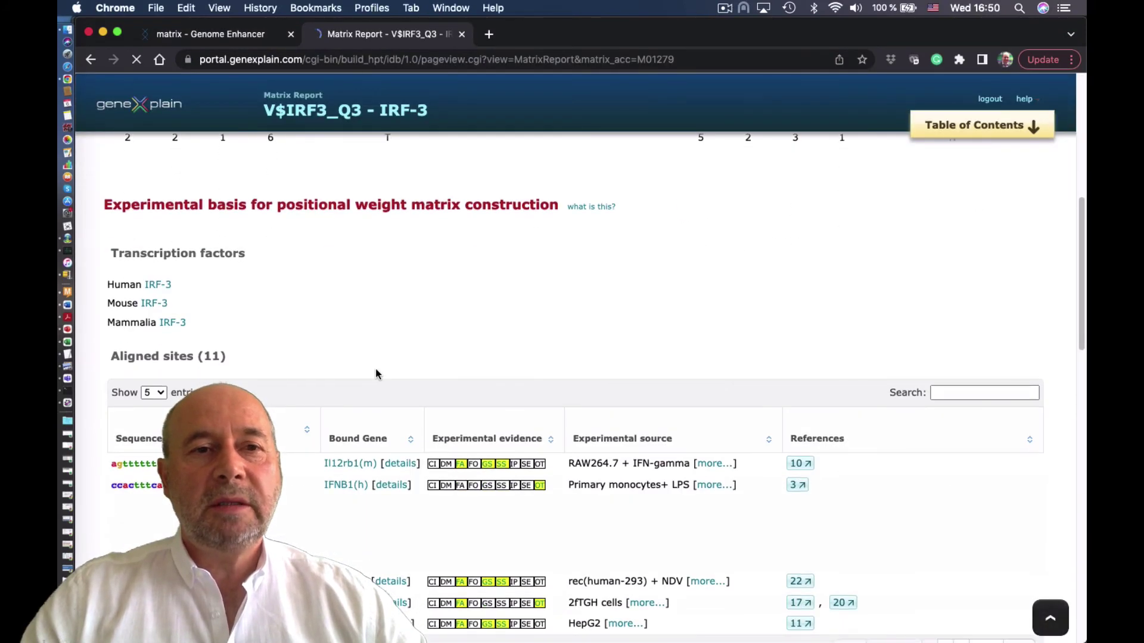
scroll(376, 374, down, 8)
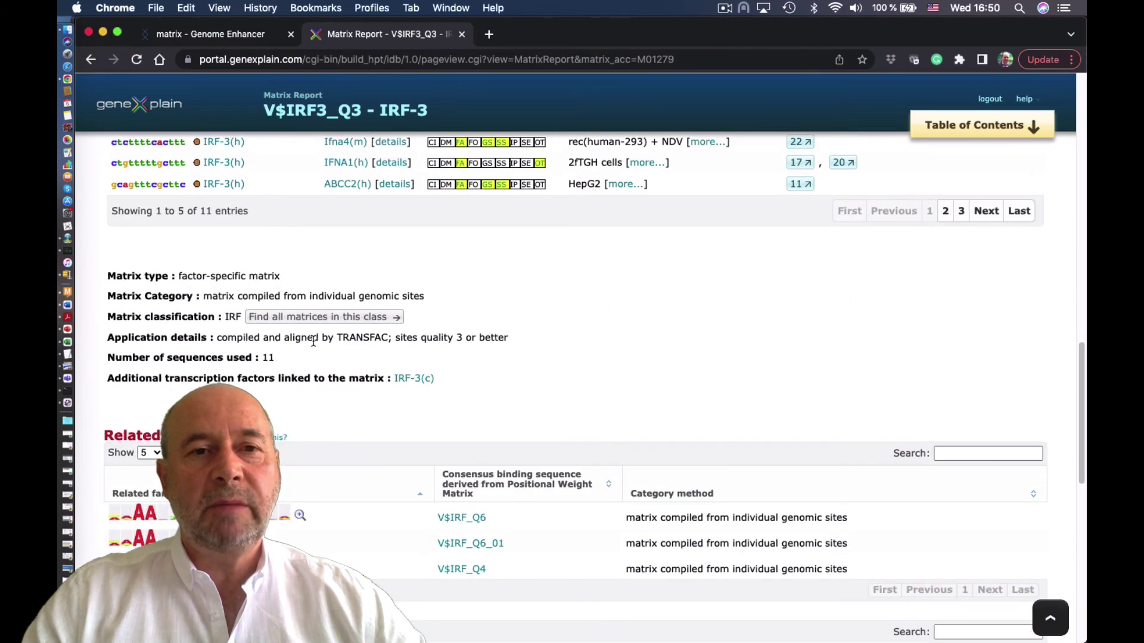
scroll(302, 382, down, 5)
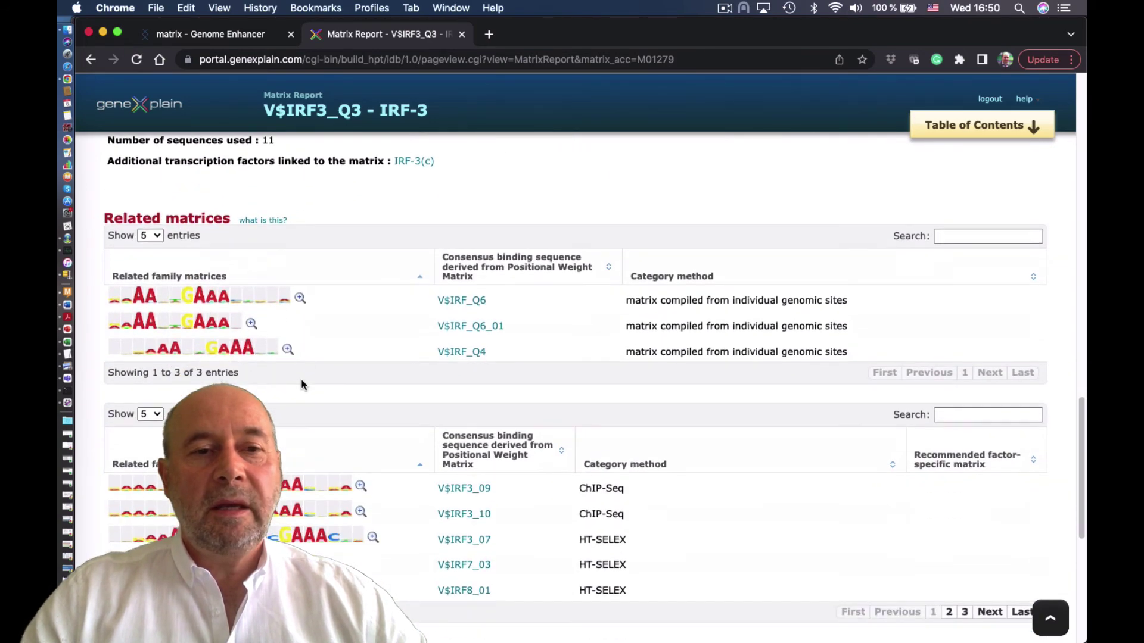
scroll(301, 385, down, 9)
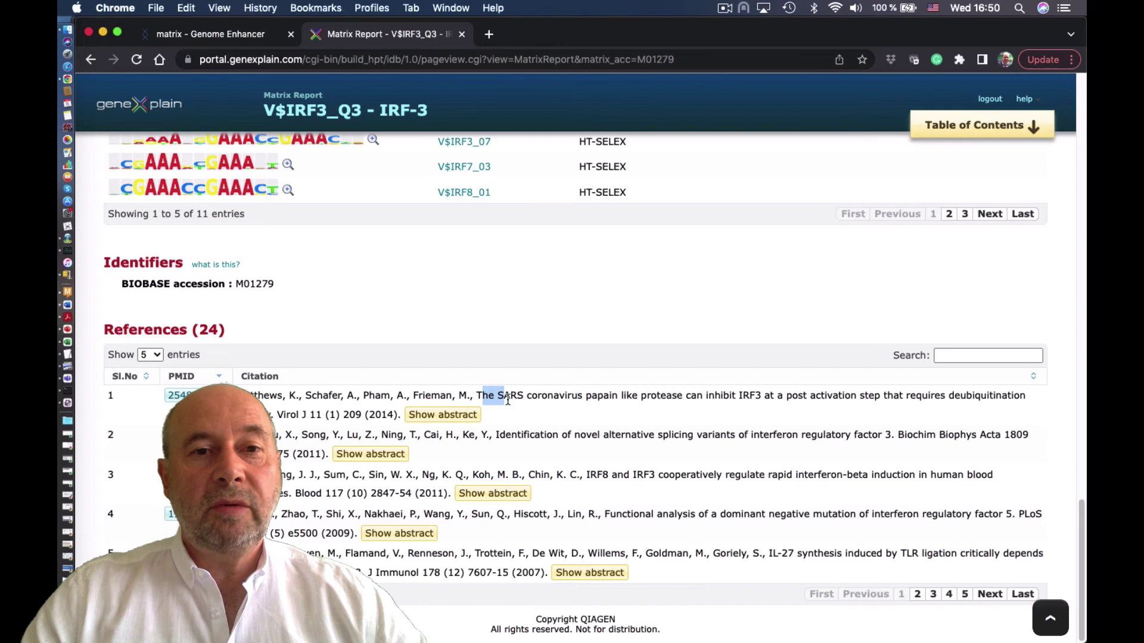
drag(566, 404, 476, 415)
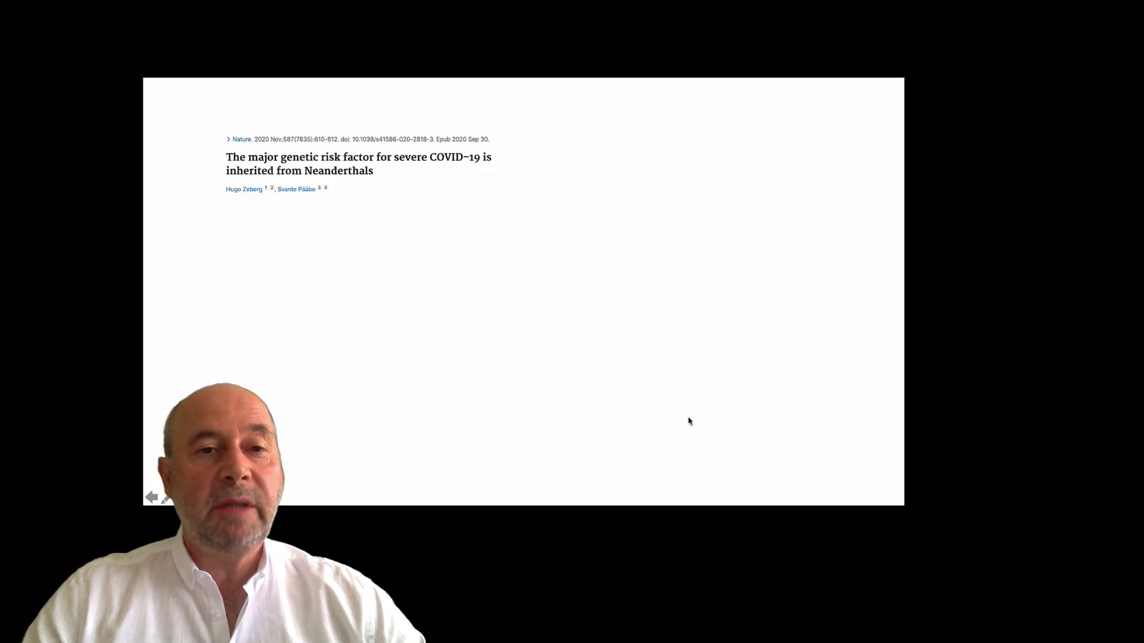